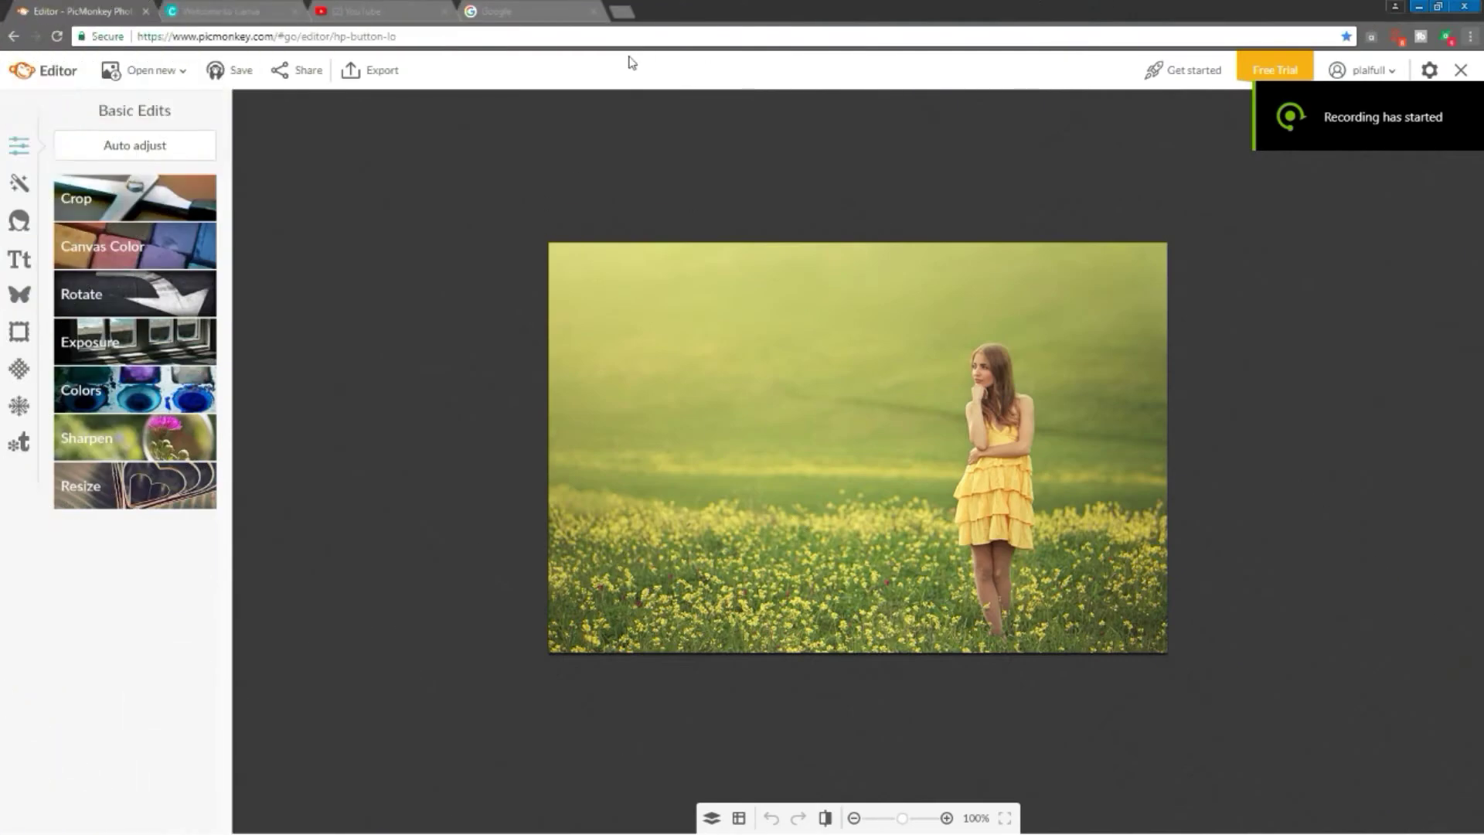
Search Google for 'hd background' and show the image results
click(499, 11)
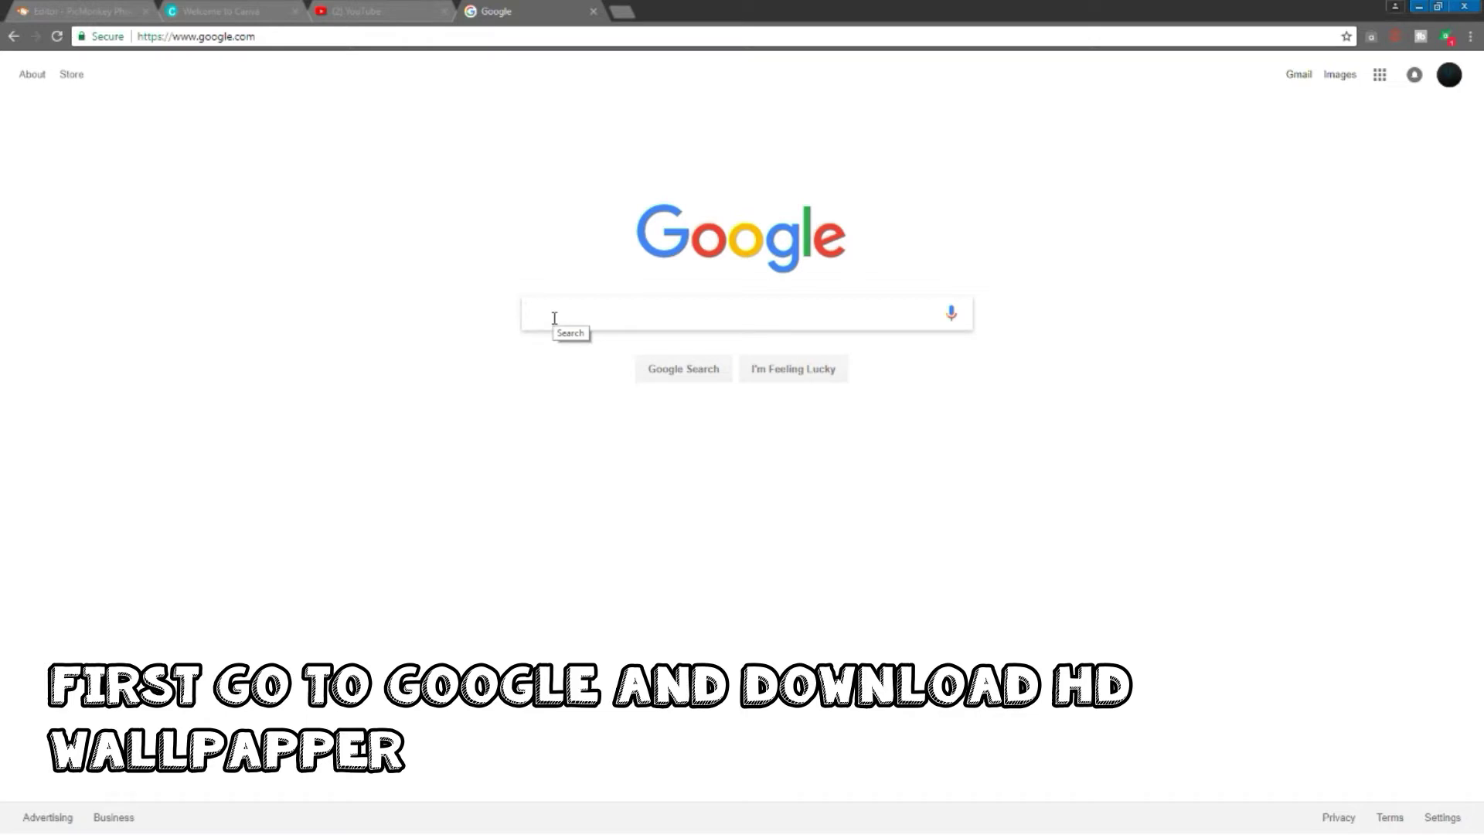
text(hd b)
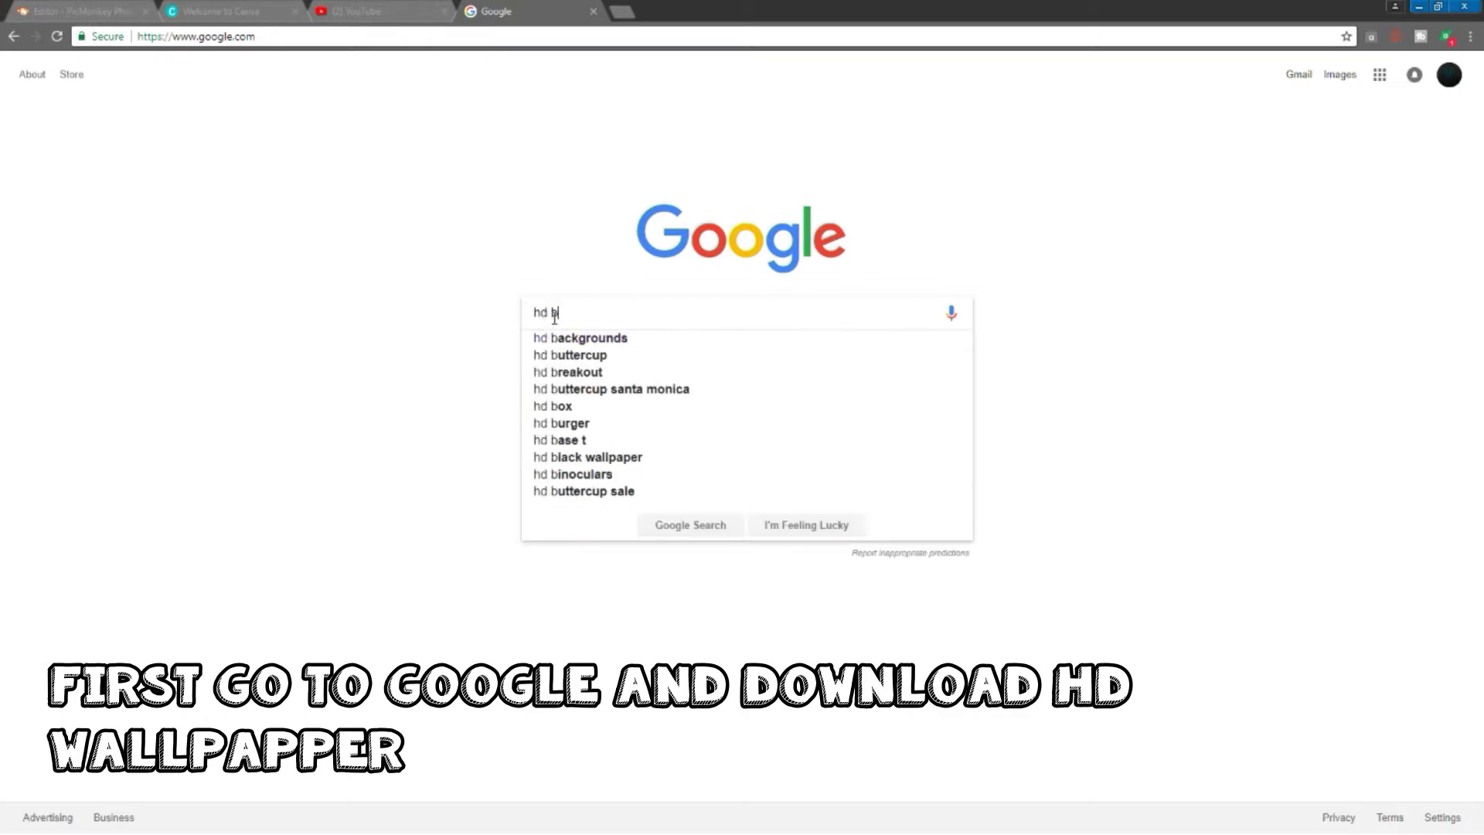
text(ackgrou)
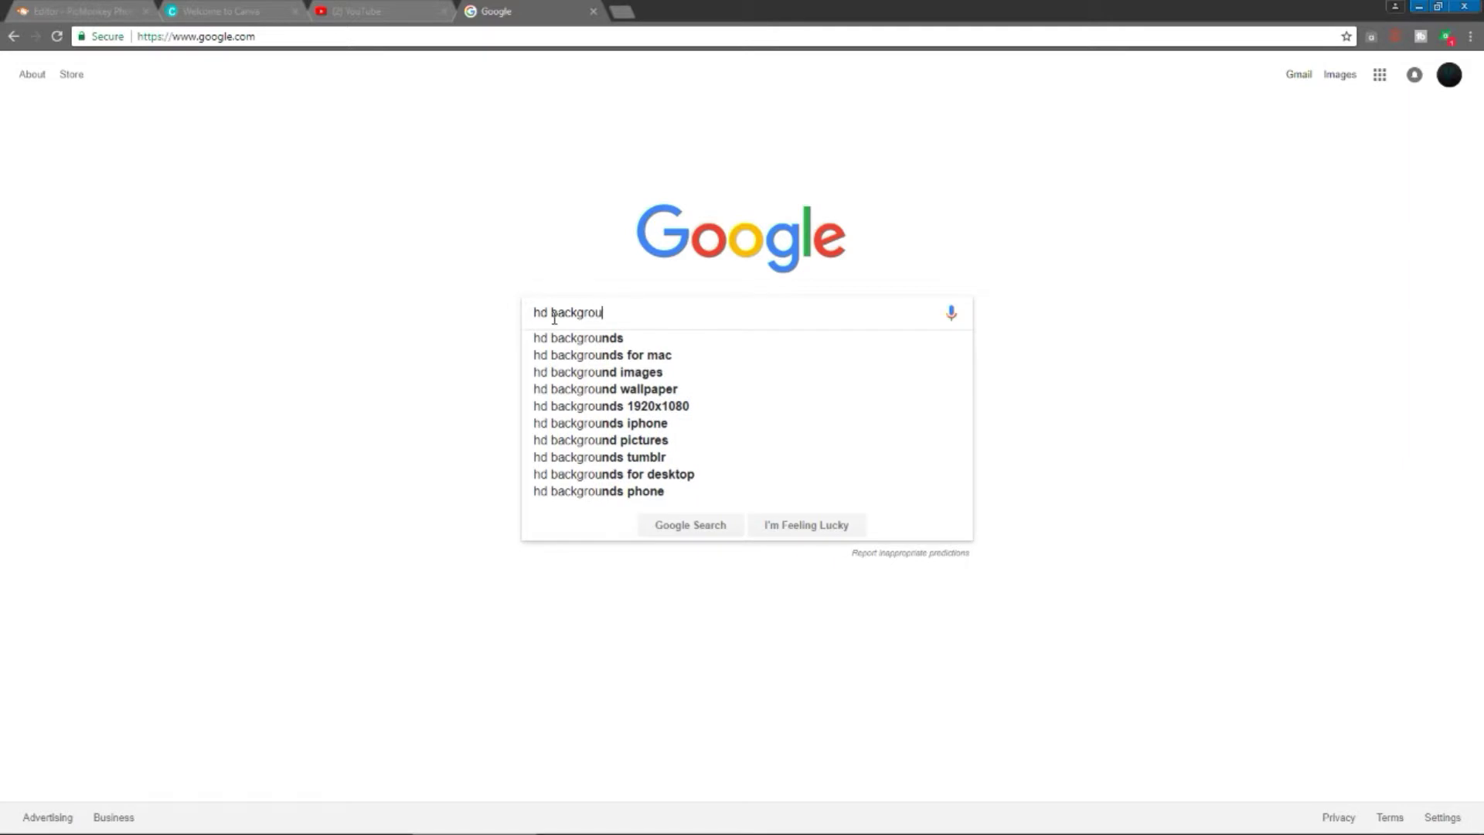
text(nd)
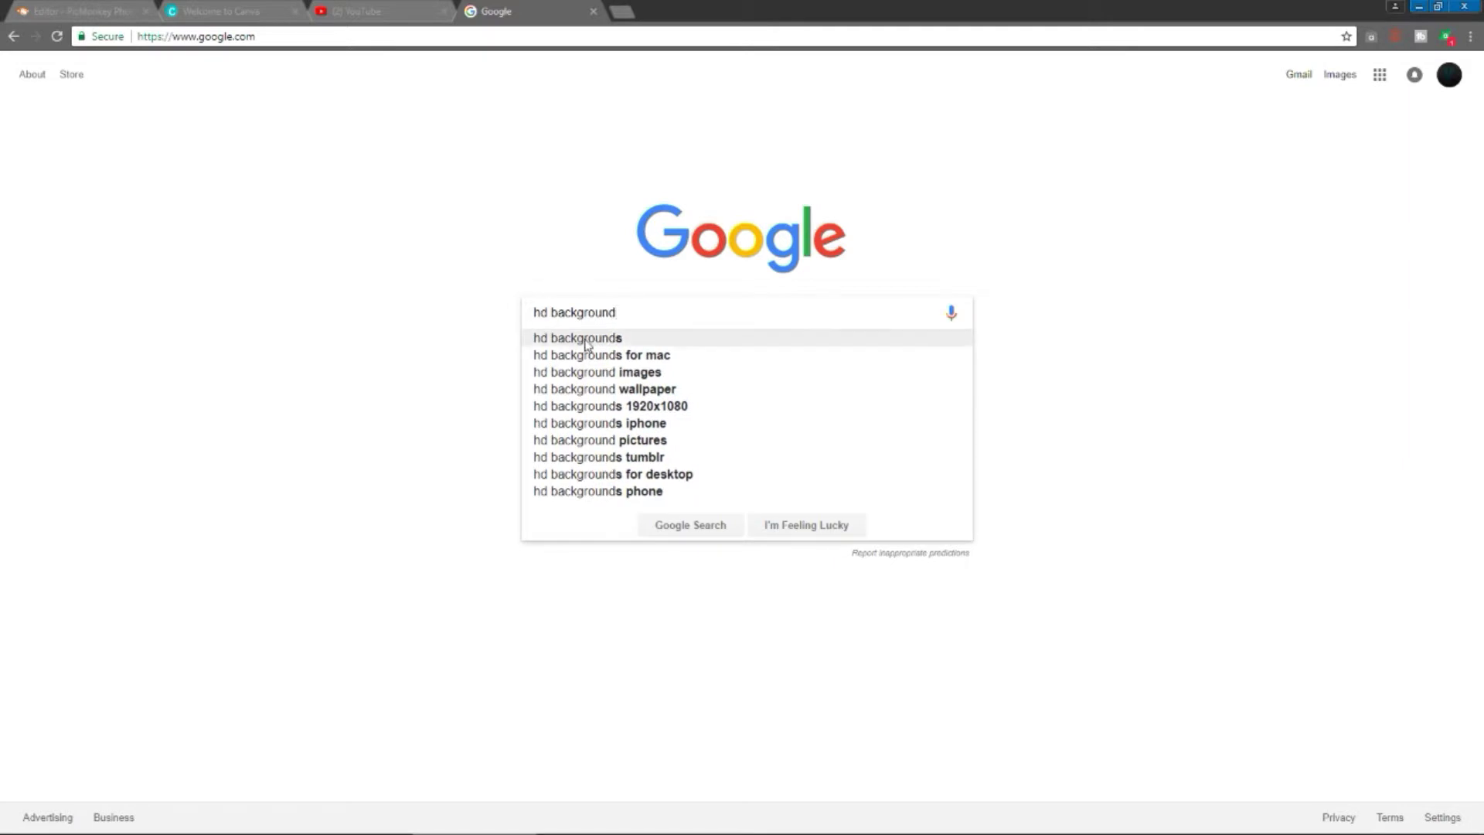
click(588, 340)
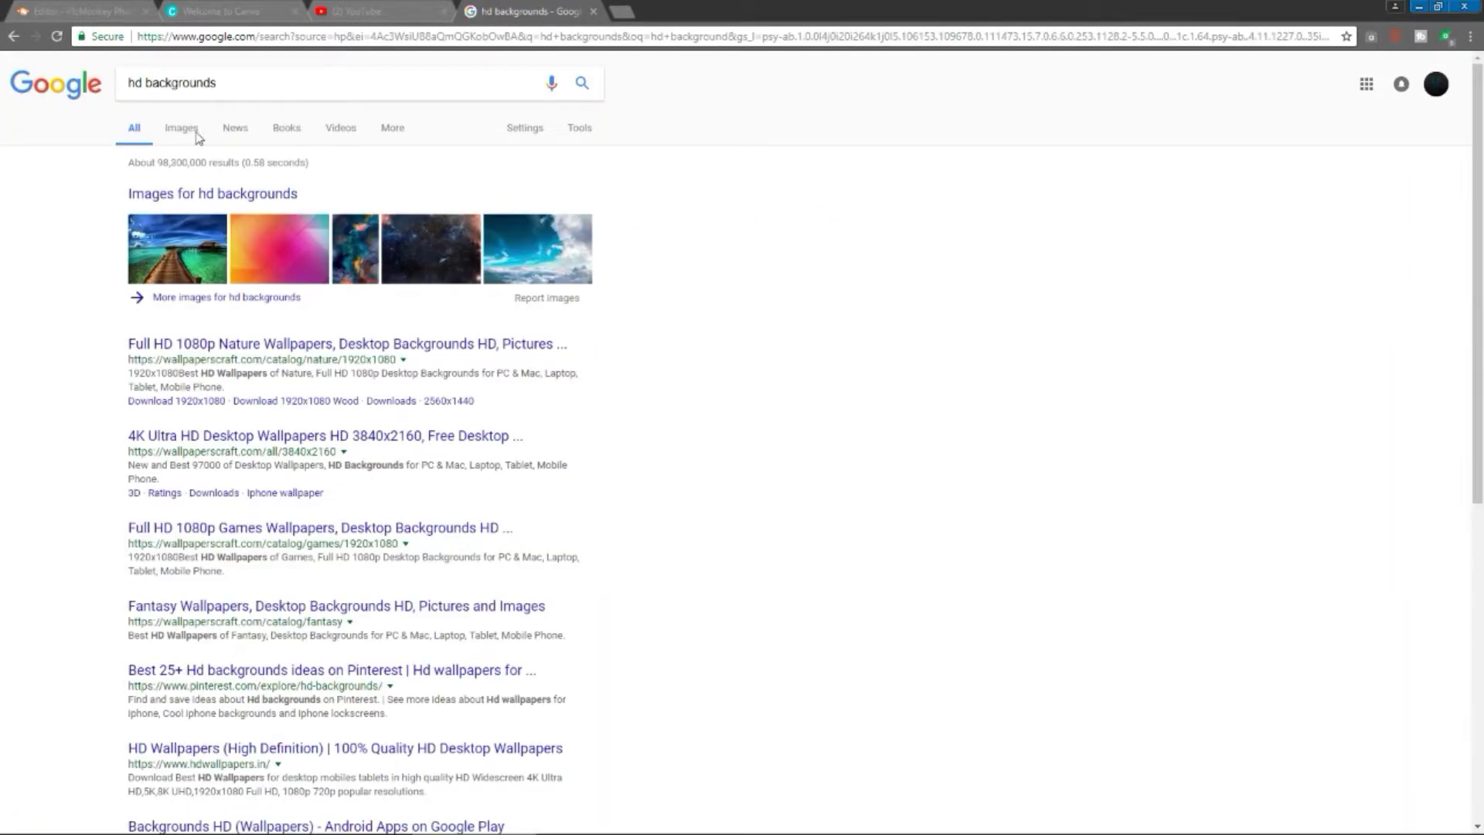
click(183, 129)
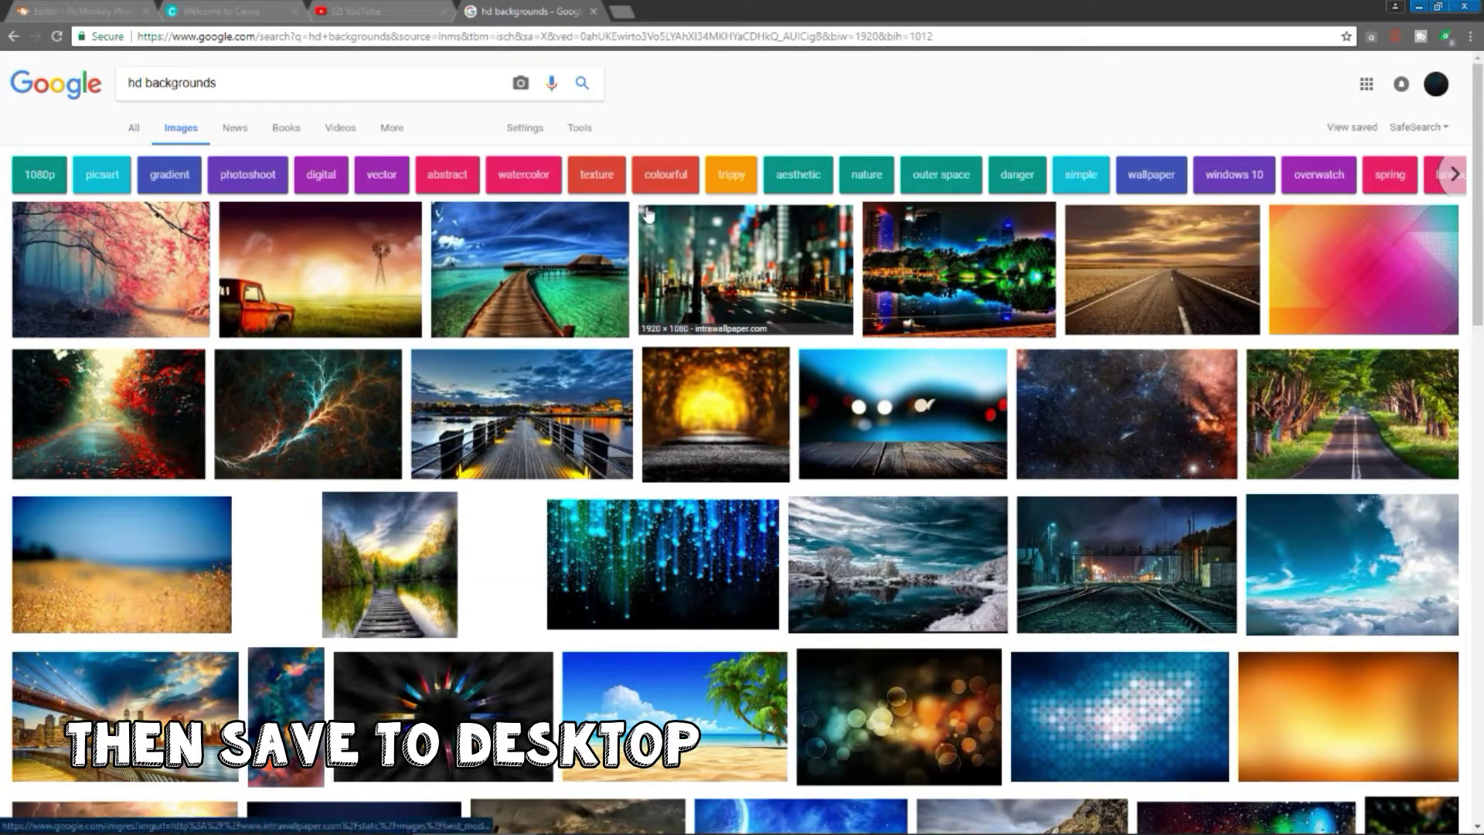
Save the blue bokeh wooden-deck image to the desktop by dragging it there
click(904, 409)
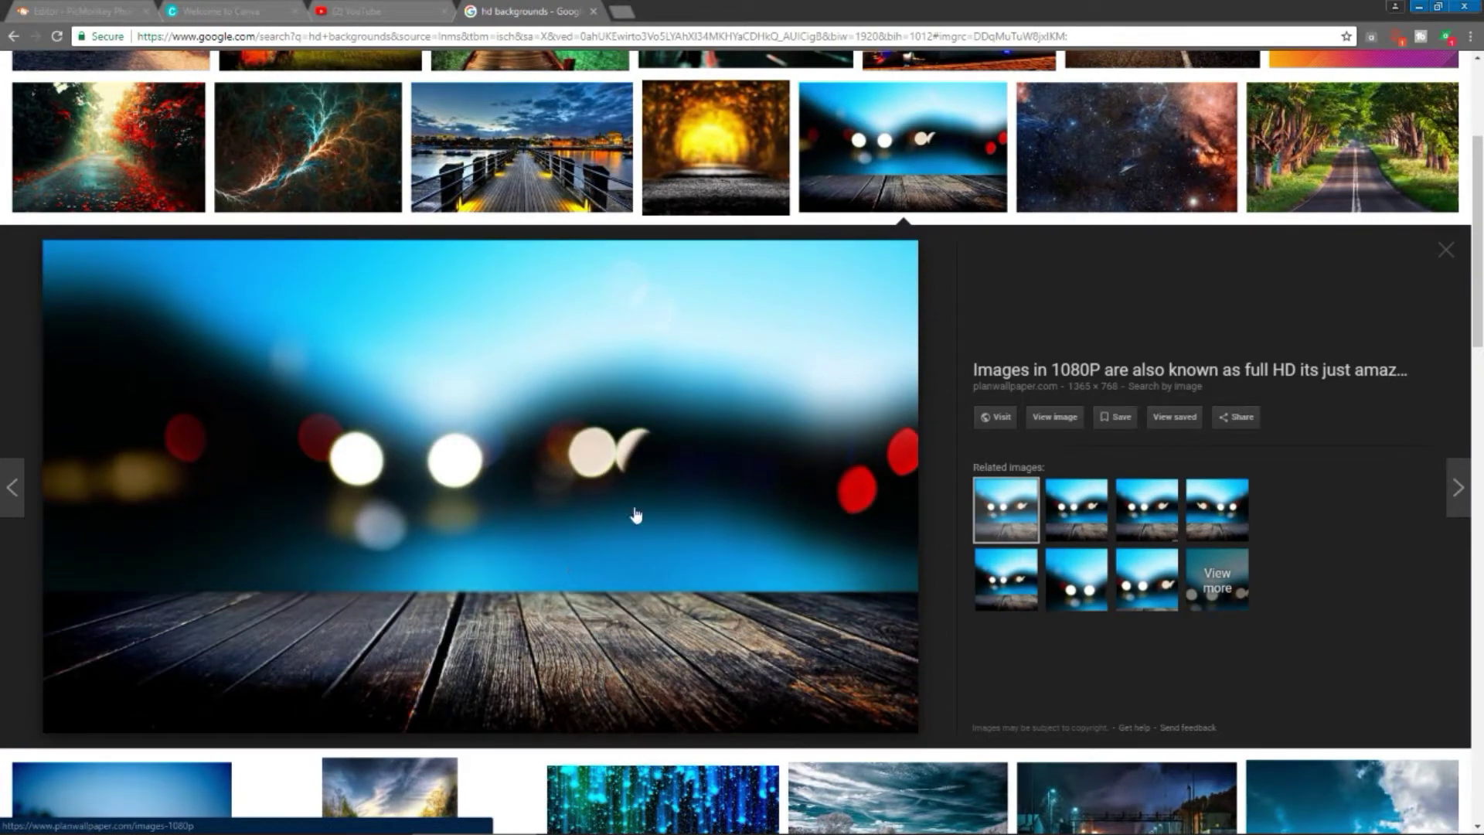
double_click(814, 7)
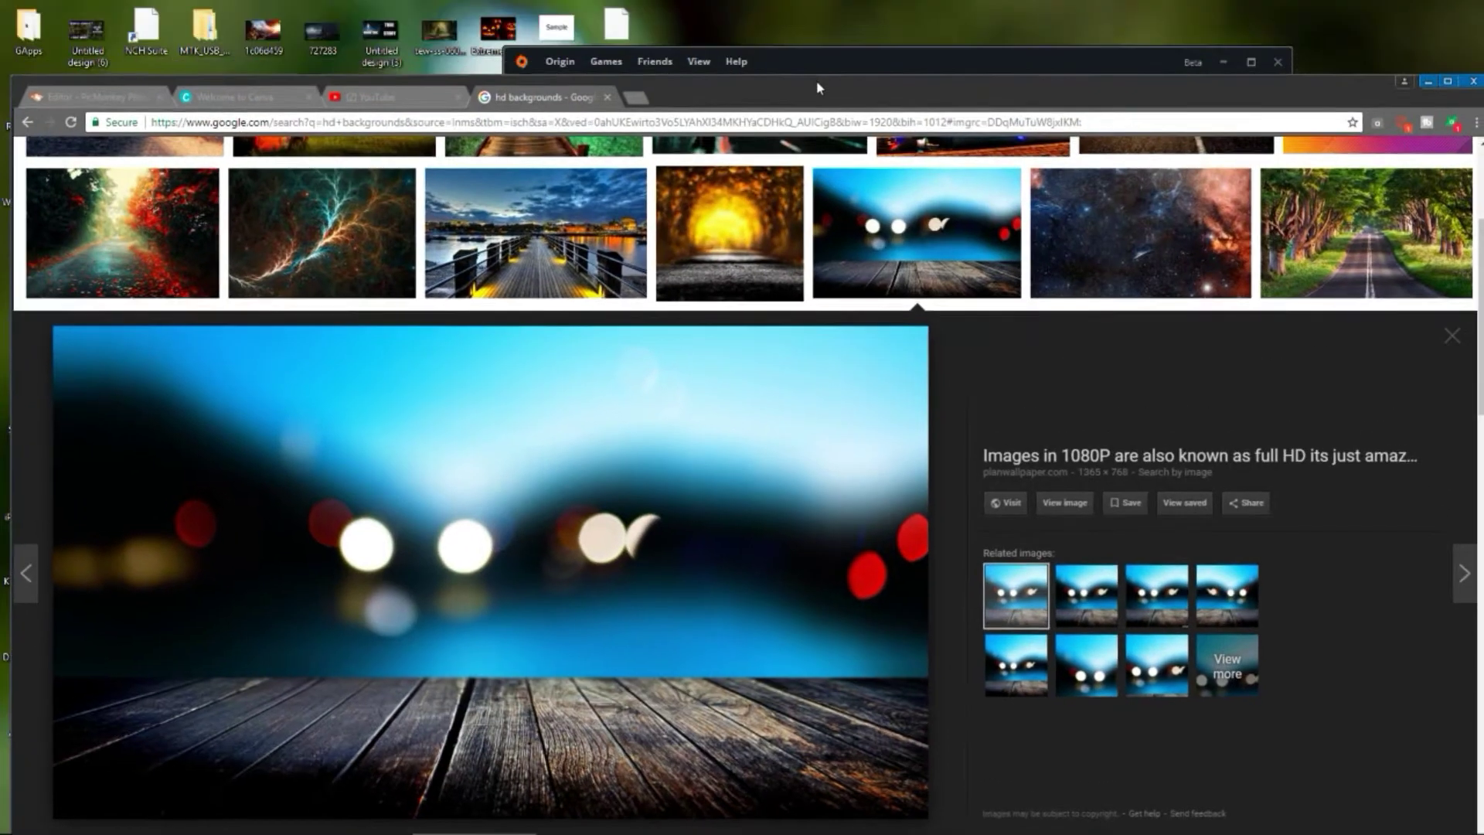
drag(708, 464, 819, 20)
scroll(817, 101, down, 4)
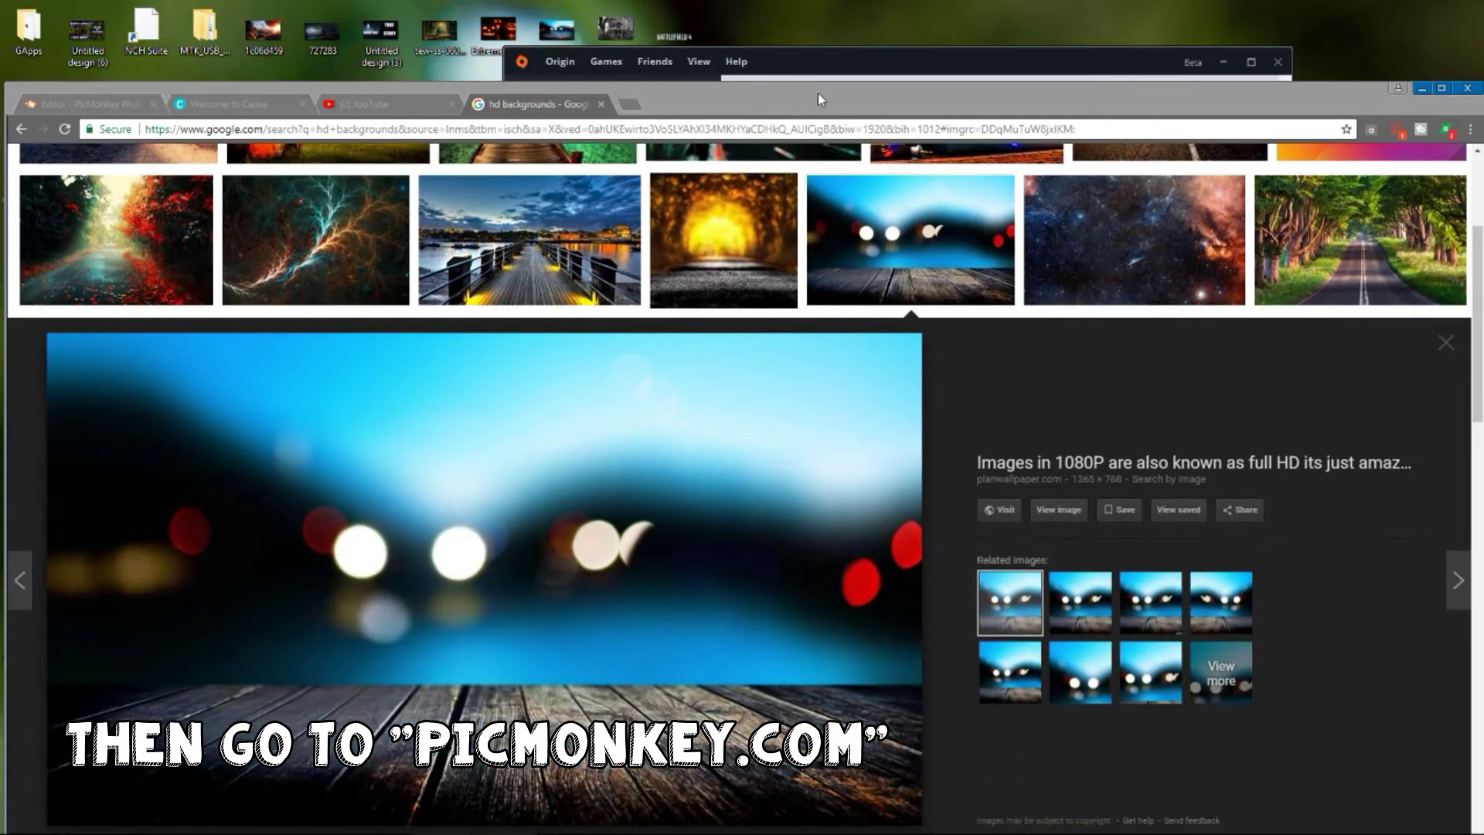
drag(818, 93, 801, 7)
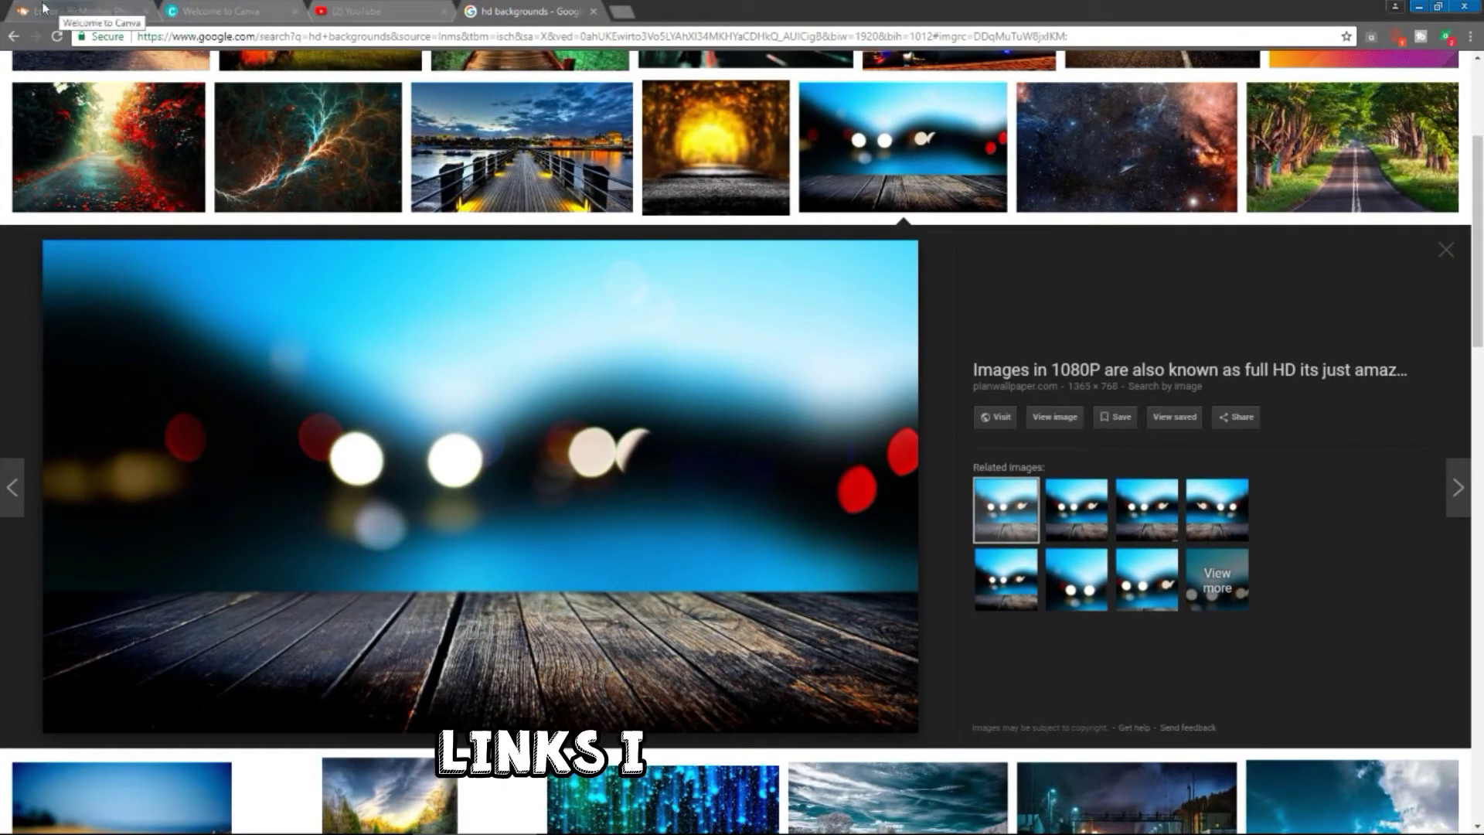
Open the saved 1080p-wallpapers-desktop bokeh deck image from the computer in PicMonkey
click(52, 6)
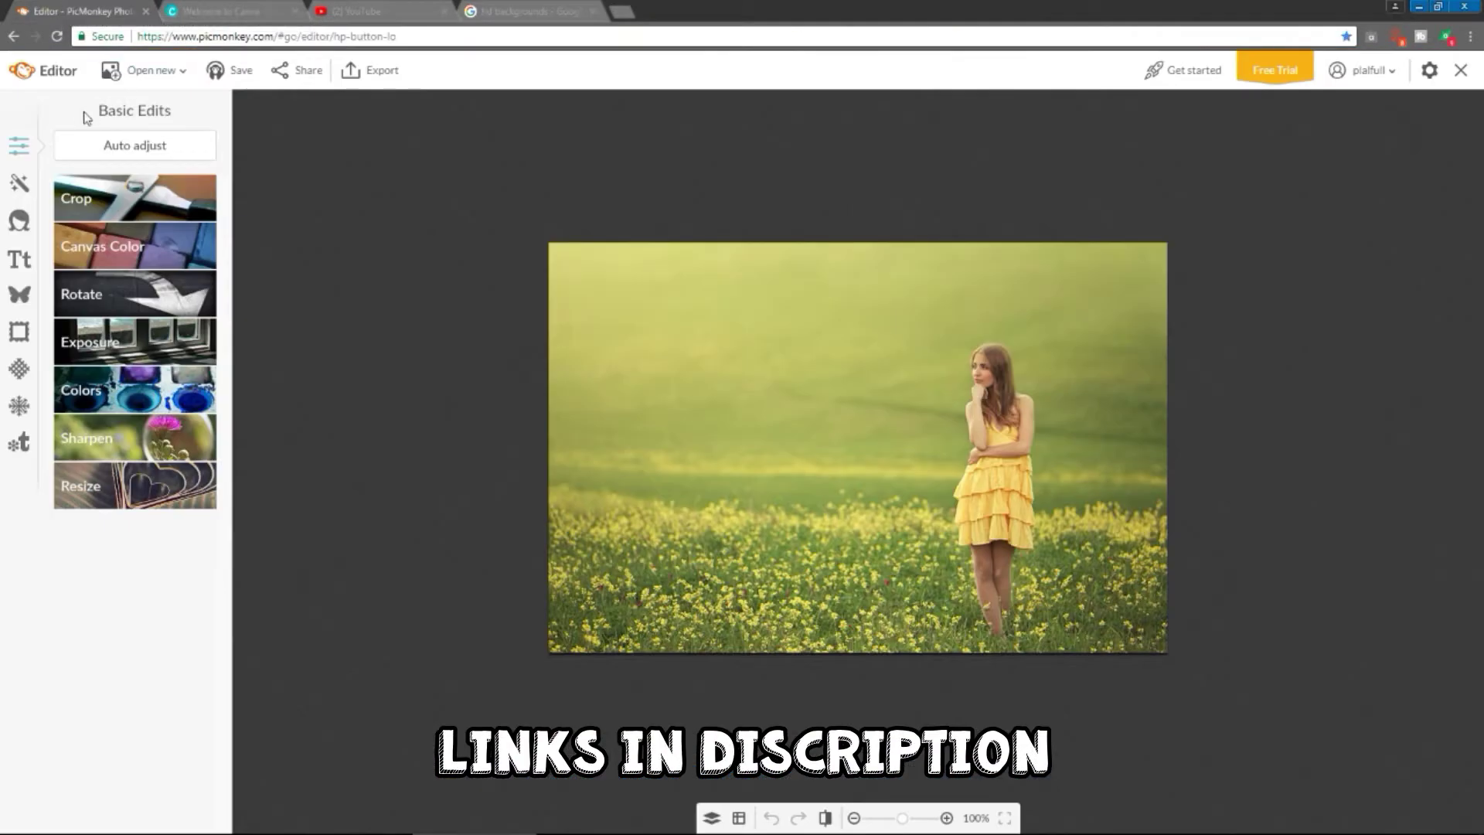
click(141, 77)
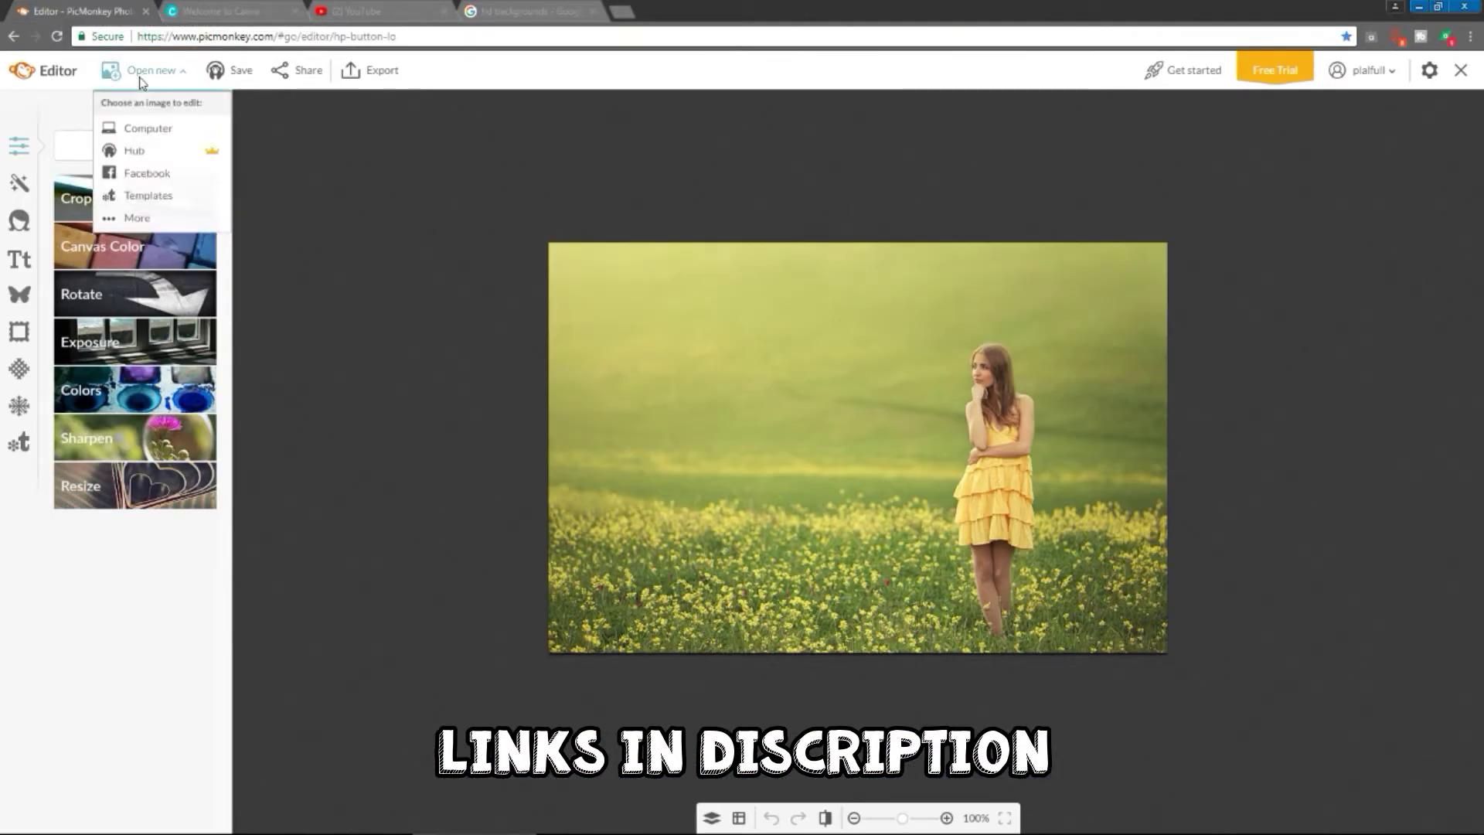
click(131, 127)
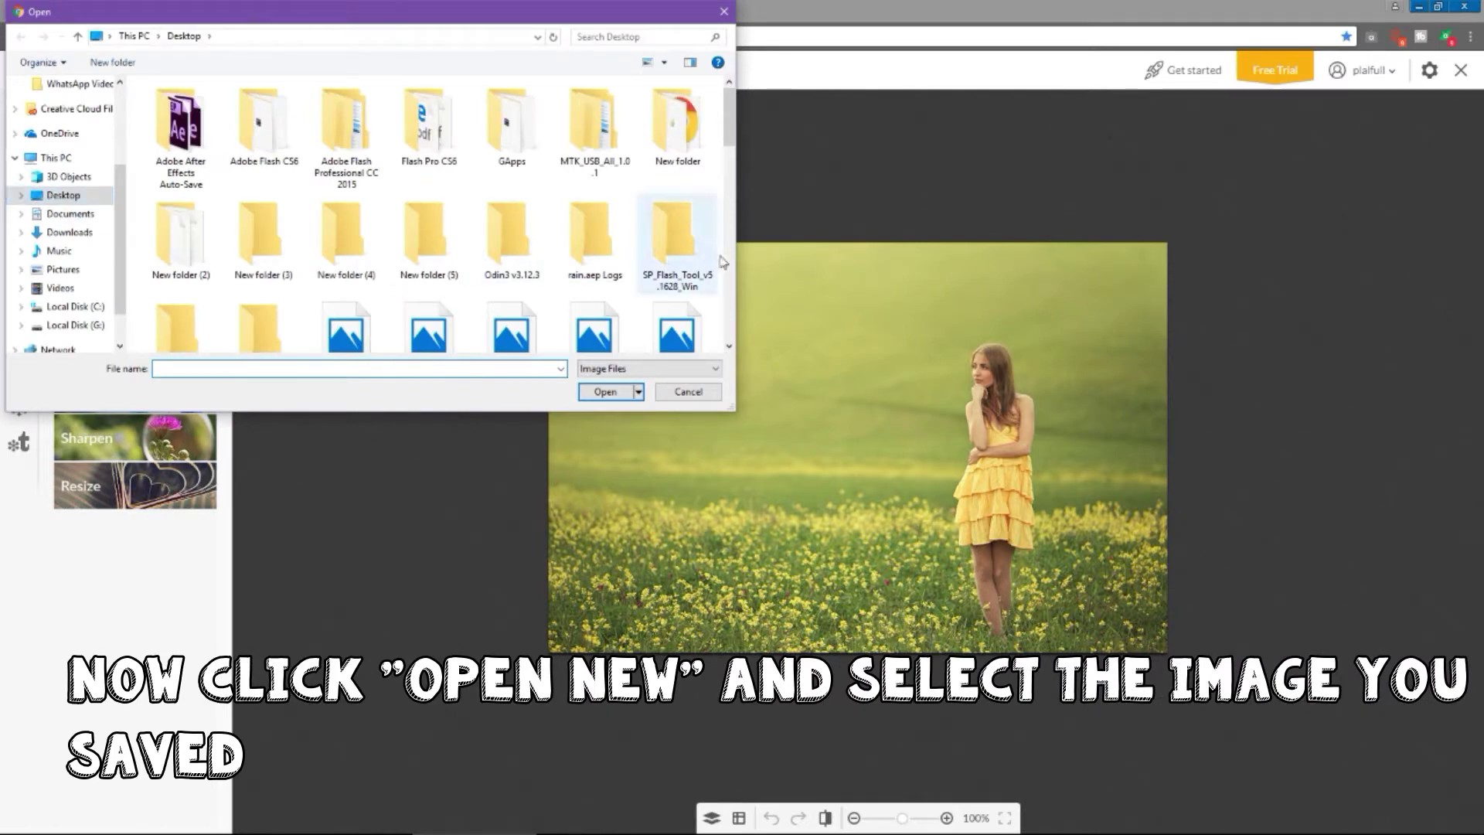
drag(729, 128, 733, 173)
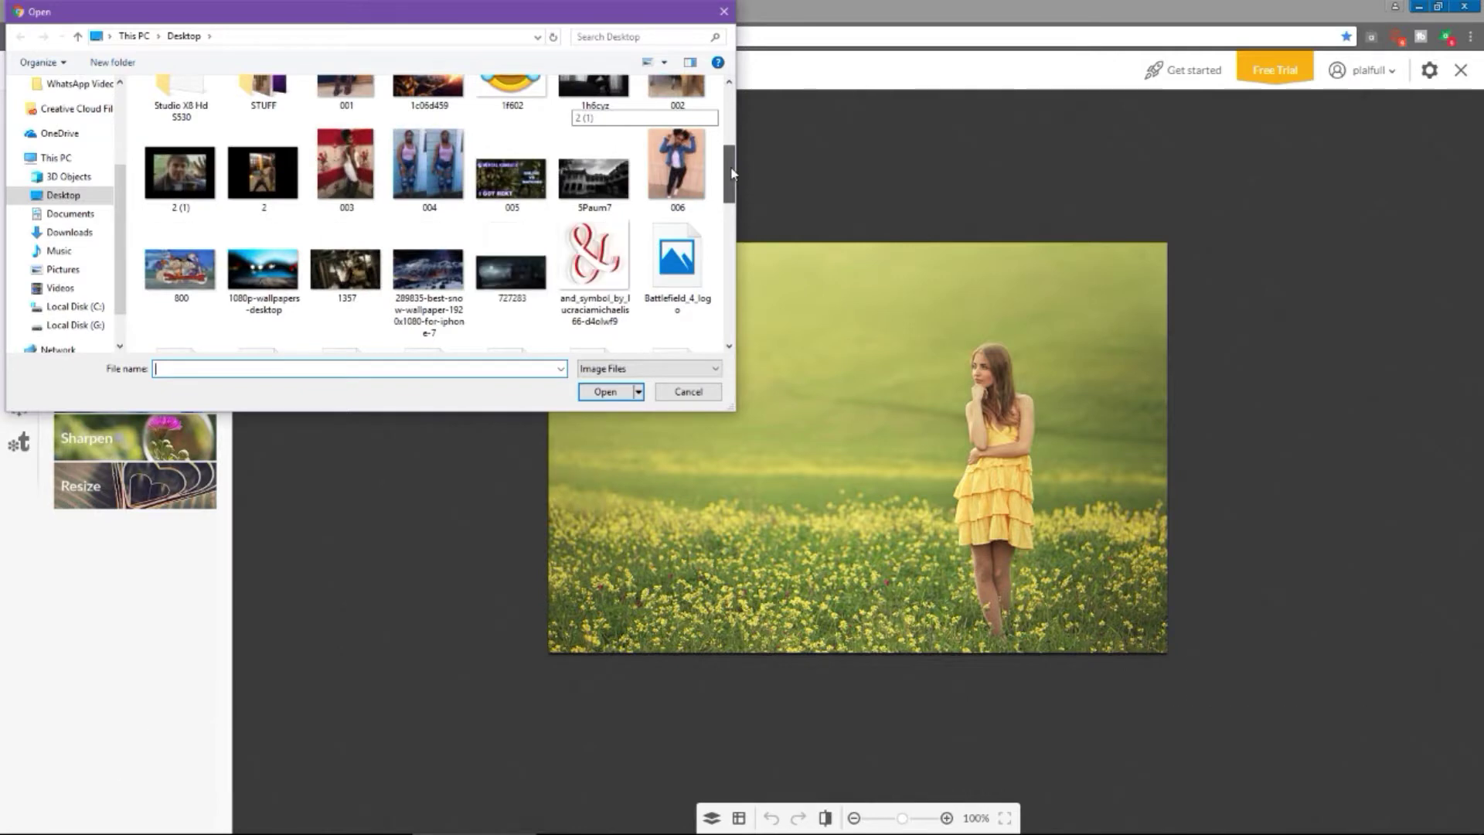
drag(733, 173, 732, 191)
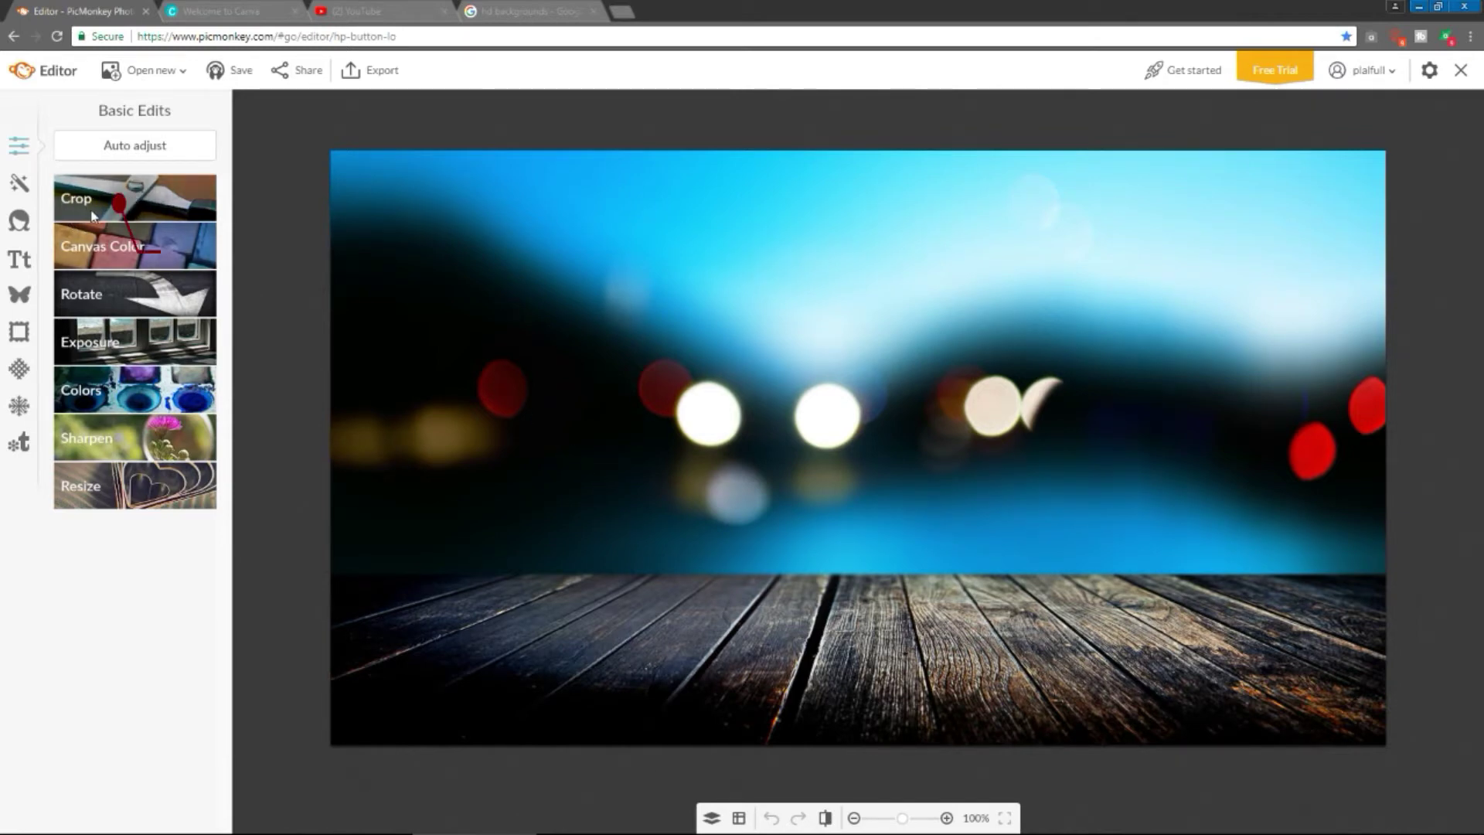
Crop the image to the 1080p HDTV 1920 x 1080 preset, positioned down over the deck
click(92, 209)
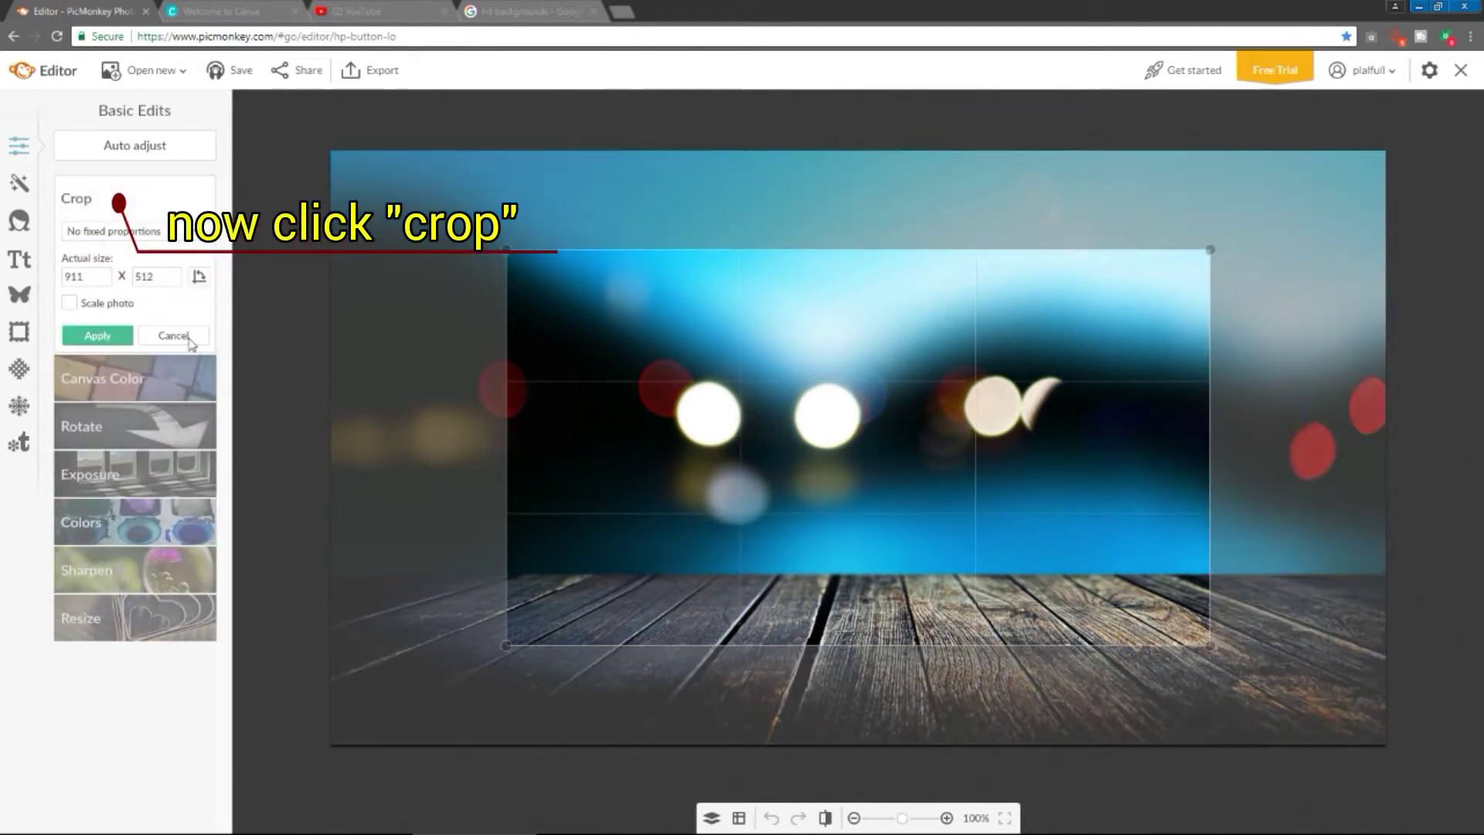
click(194, 231)
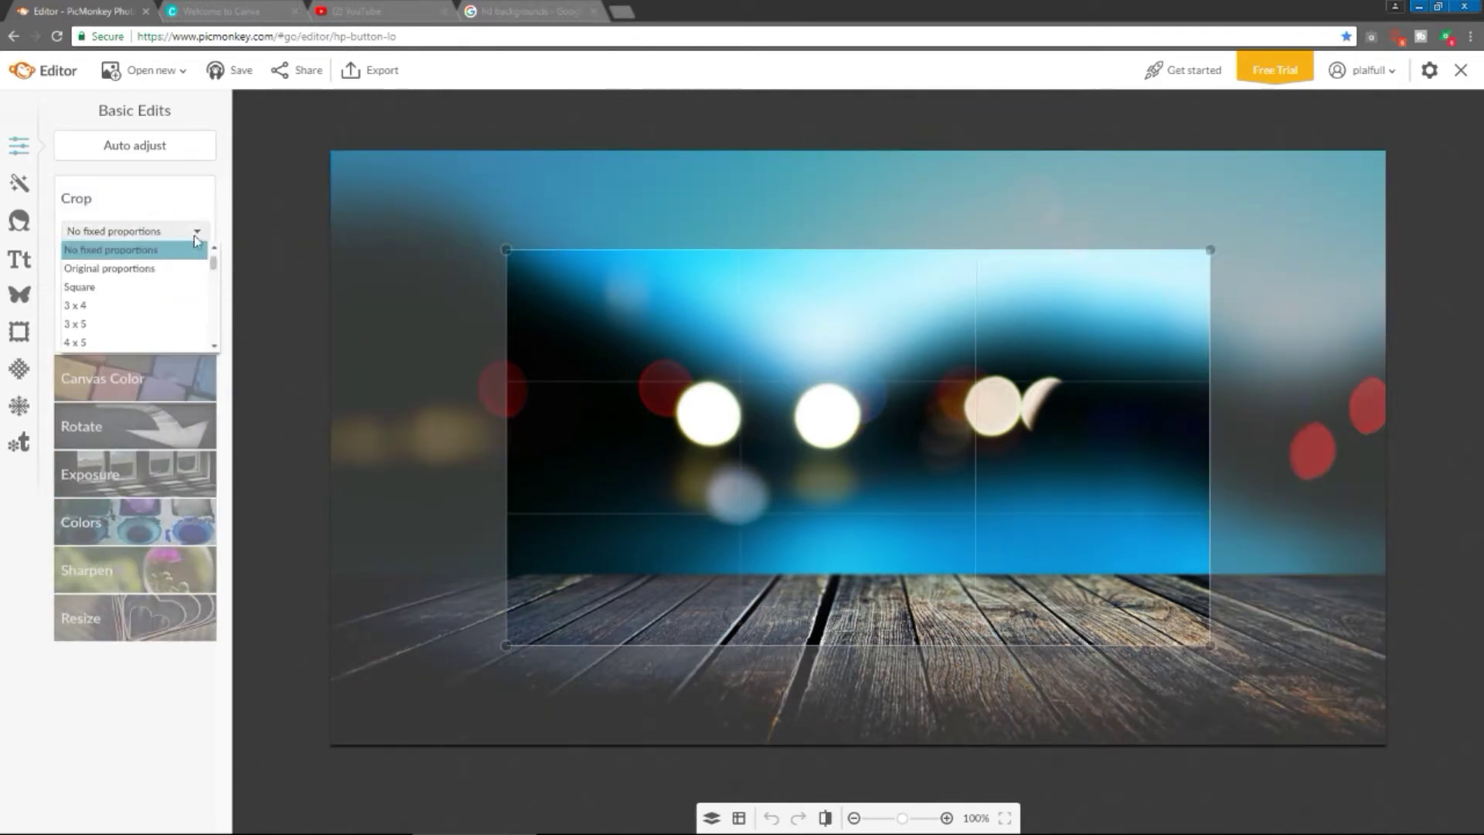
scroll(116, 306, down, 5)
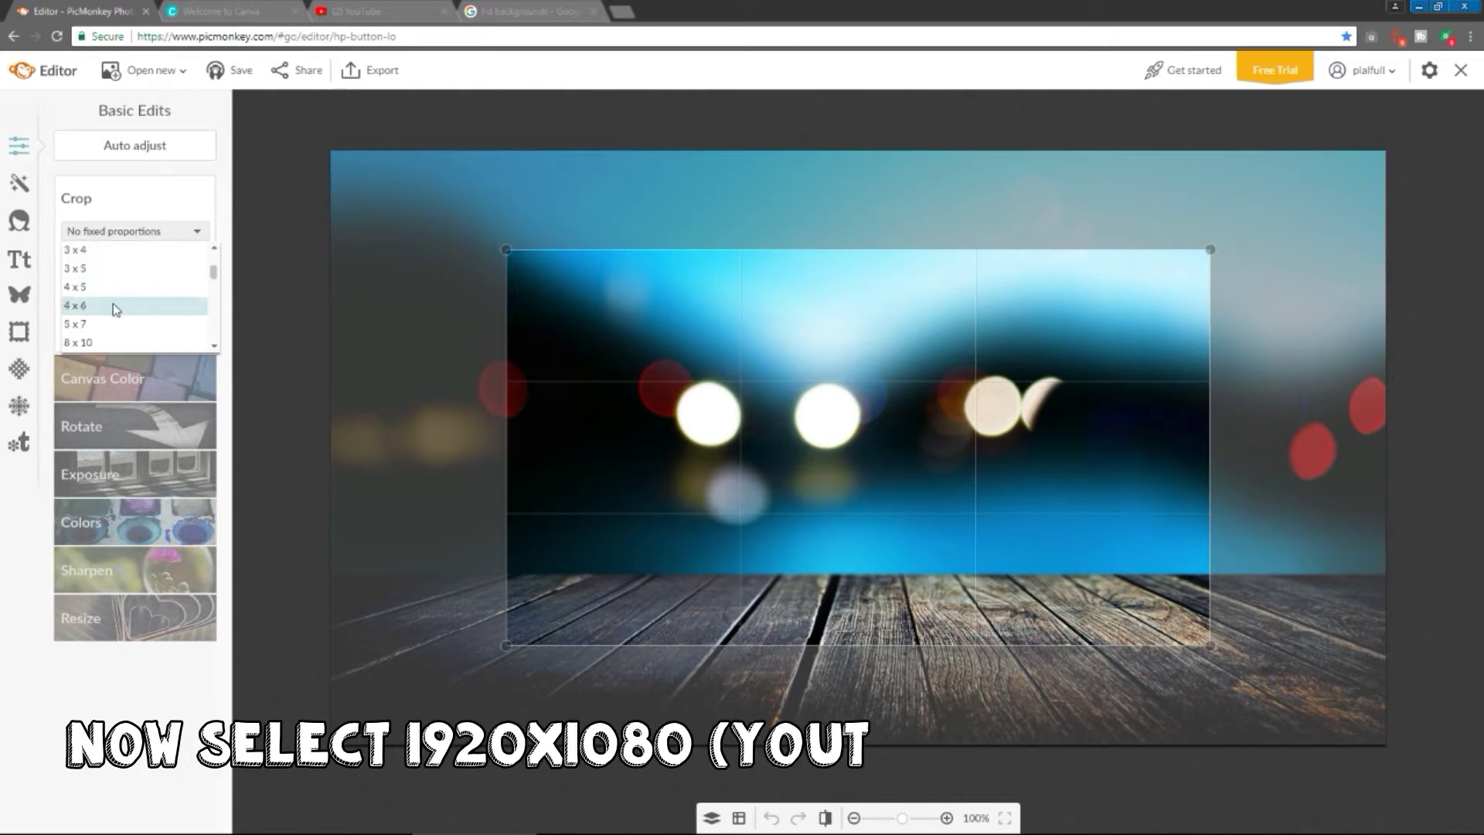
scroll(114, 308, up, 1)
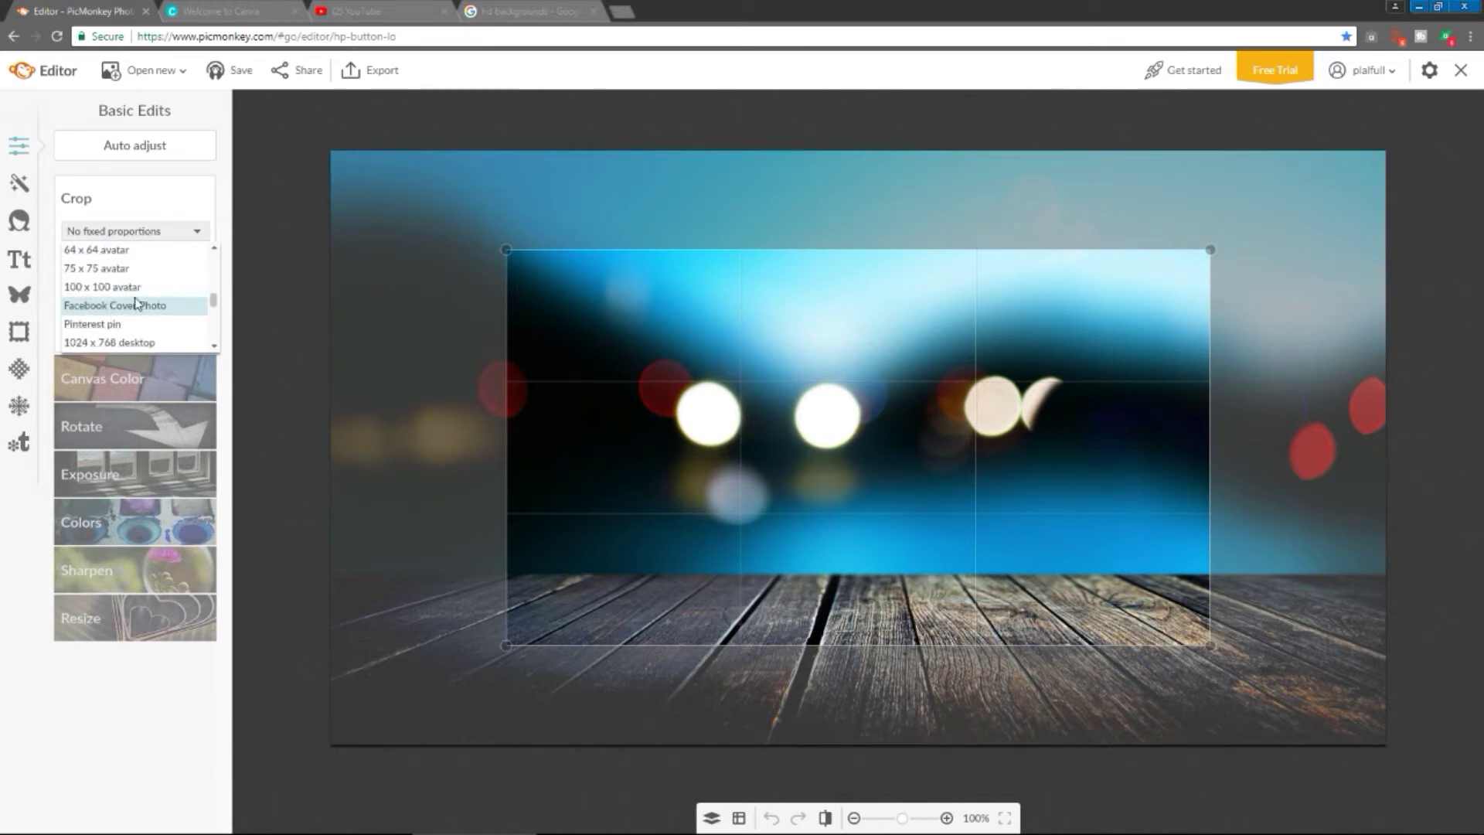
scroll(150, 346, down, 2)
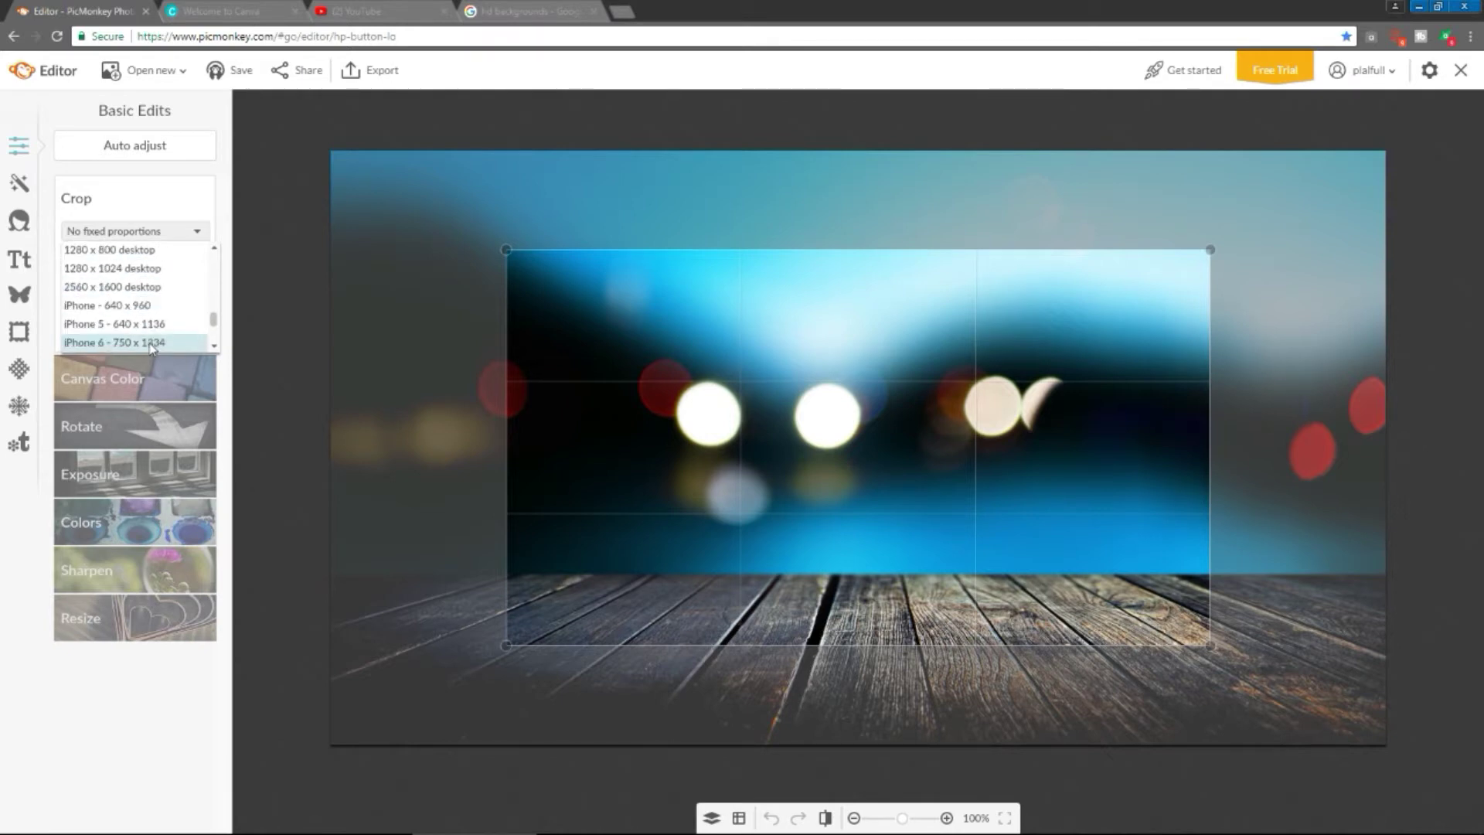
scroll(153, 349, down, 1)
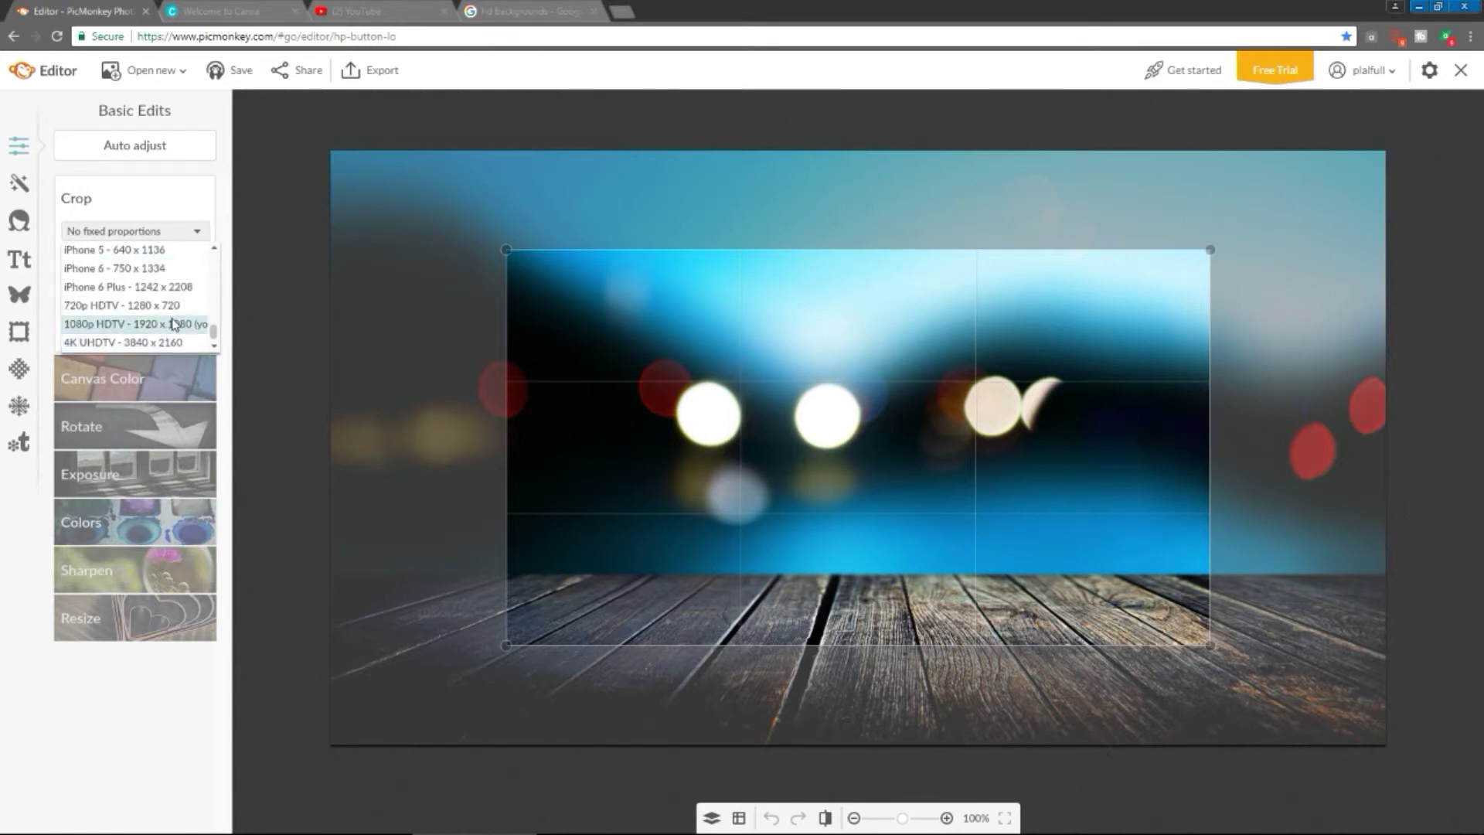
click(174, 324)
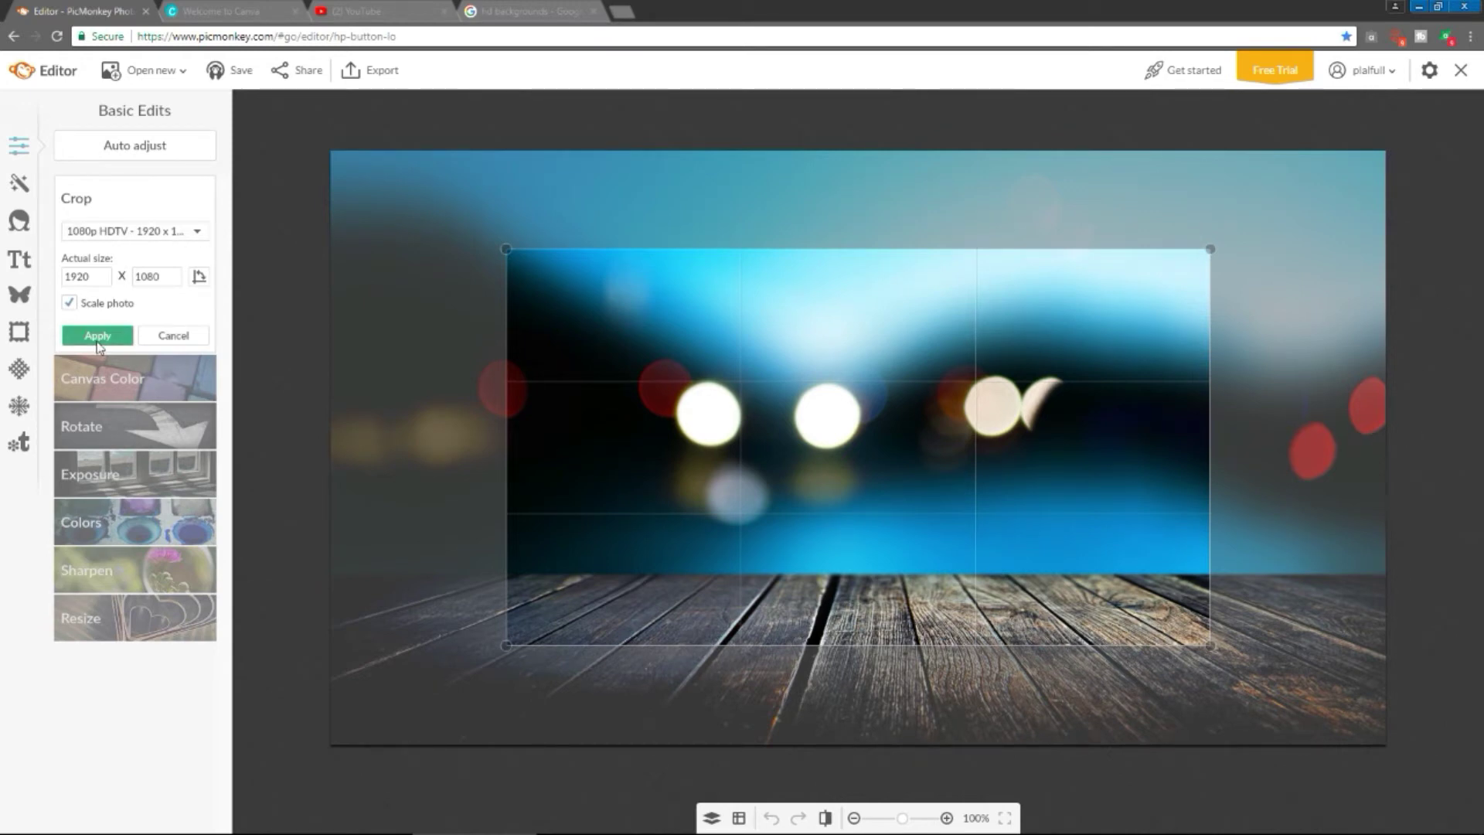
drag(849, 522, 861, 622)
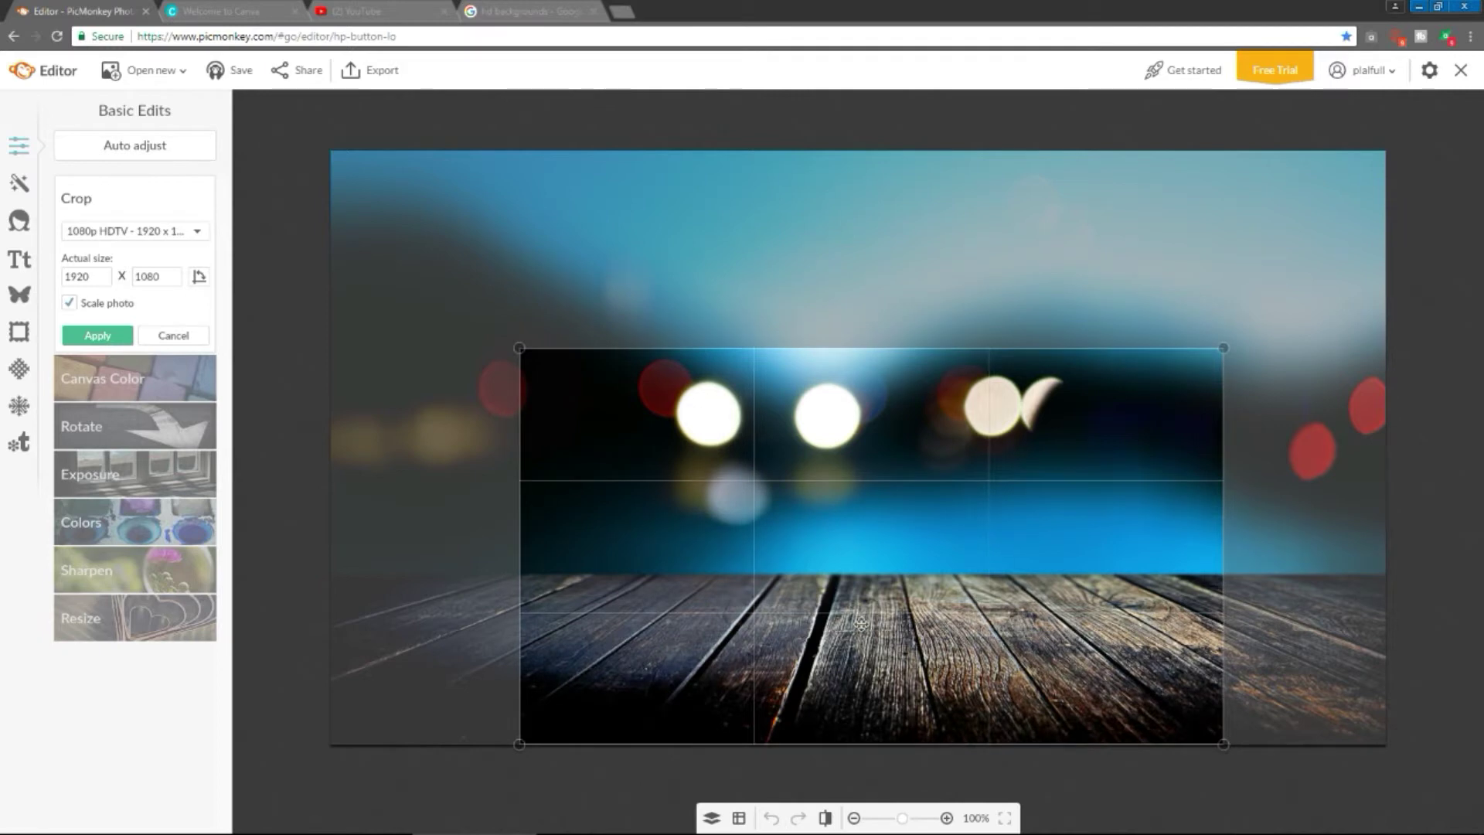
click(108, 336)
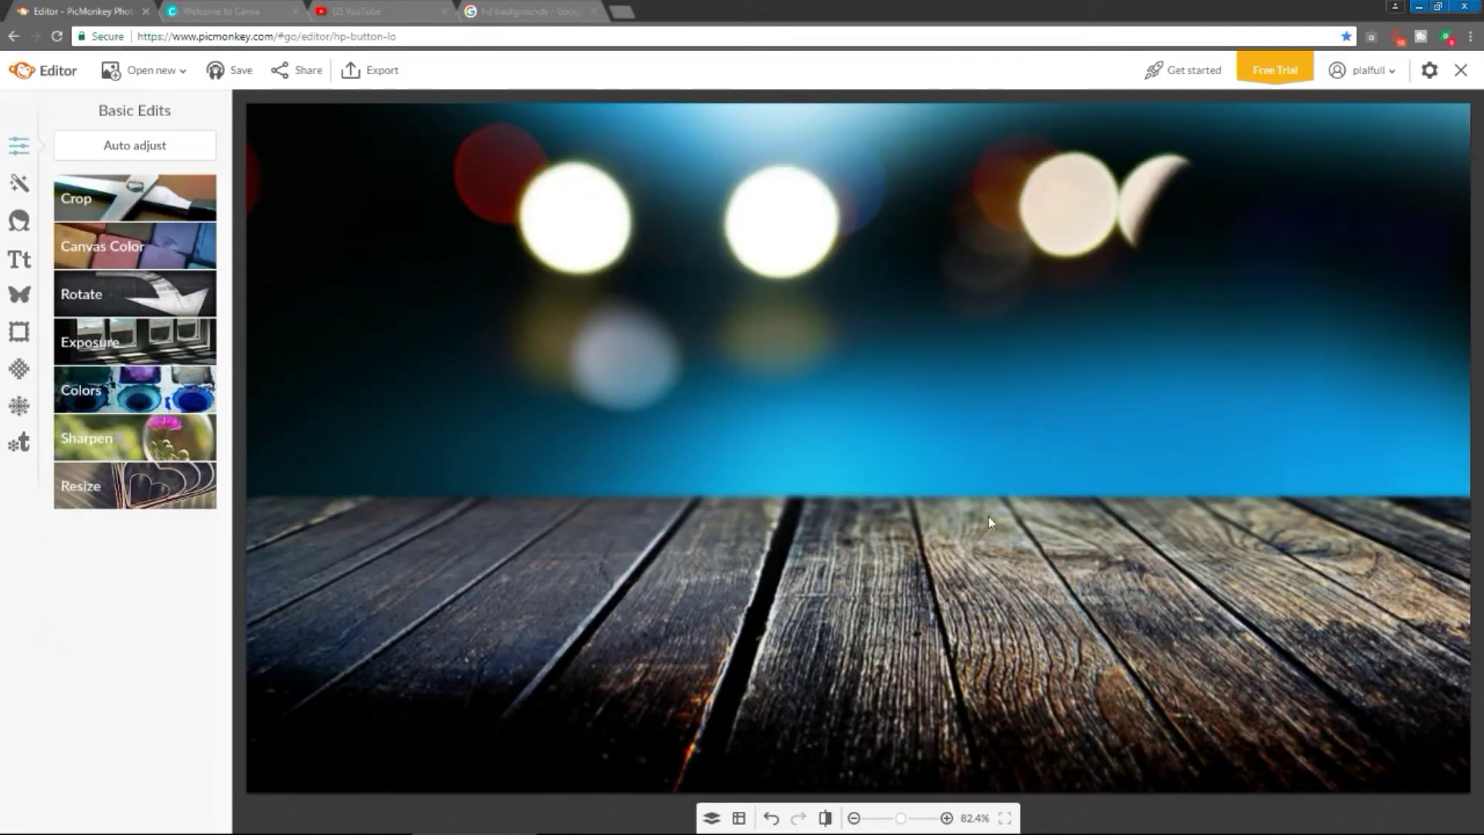
Browse the Text panel's font list and return to the Recent fonts at the top
click(28, 263)
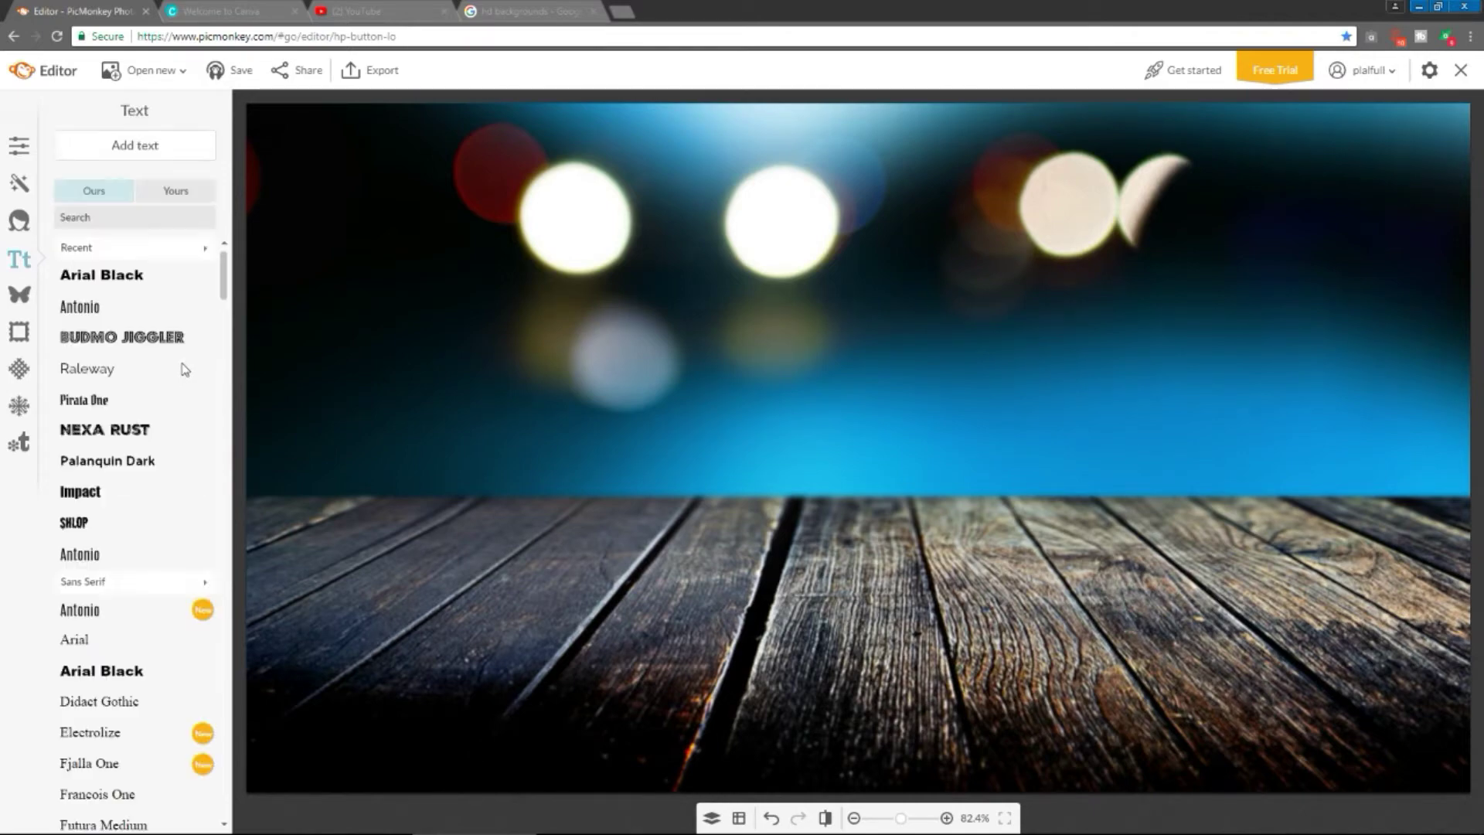
mouse_move(224, 286)
mouse_down()
mouse_move(224, 768)
mouse_move(219, 593)
mouse_up()
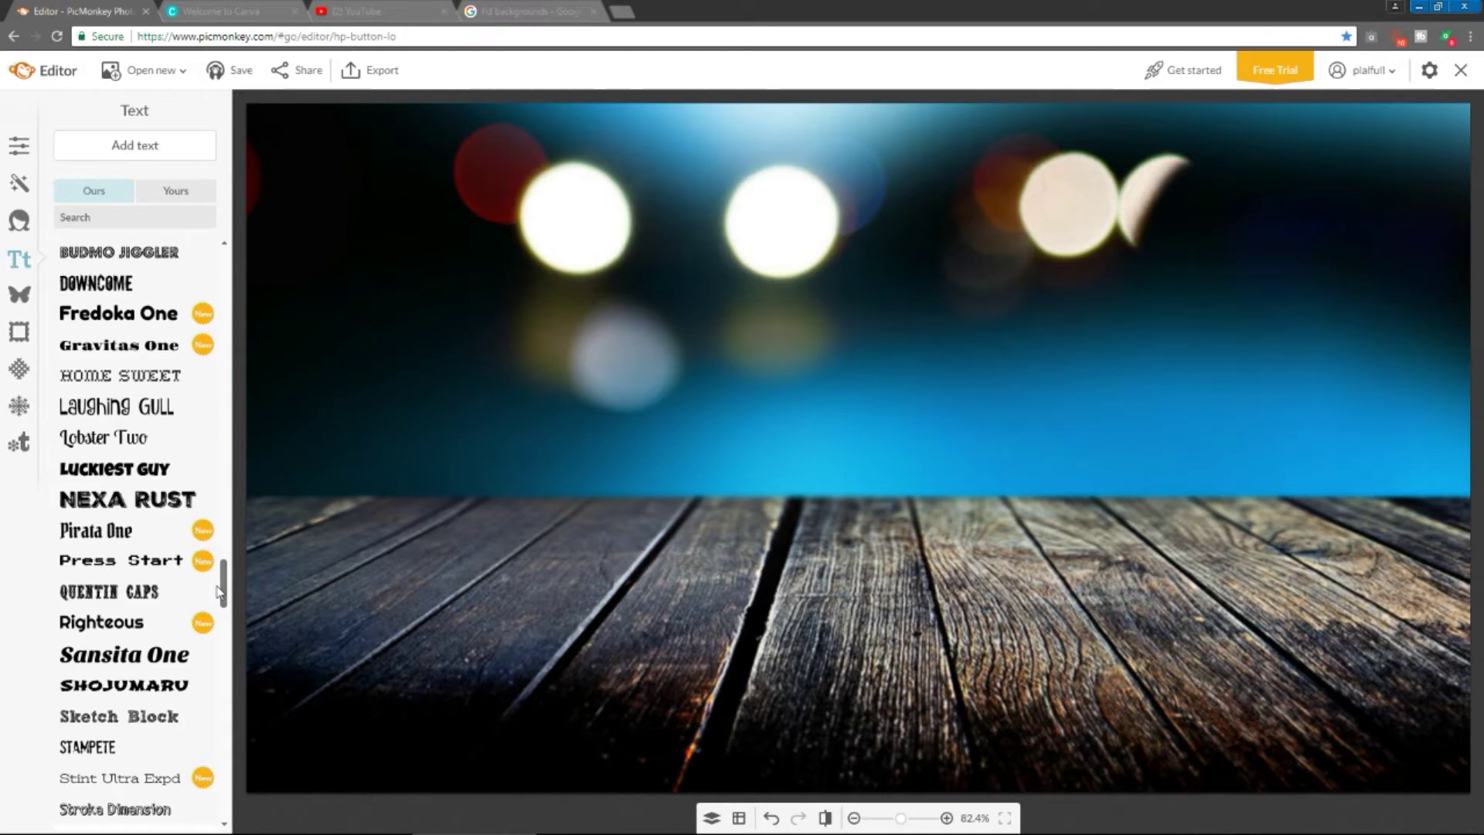
drag(224, 571, 230, 278)
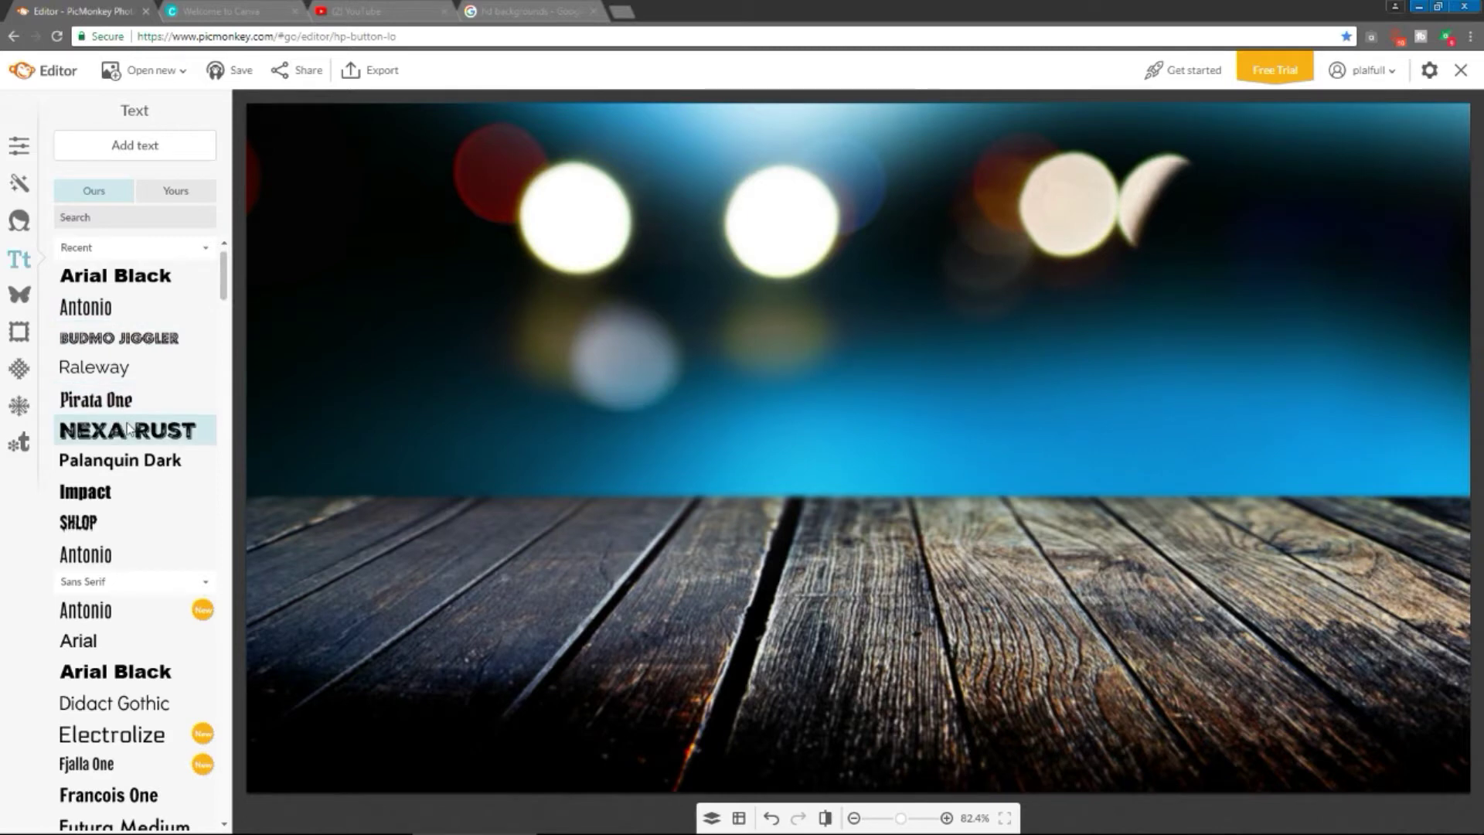
Add a Budmo Jiggler text box reading 'HI, WELCOME TO MY CHANNEL'
click(147, 341)
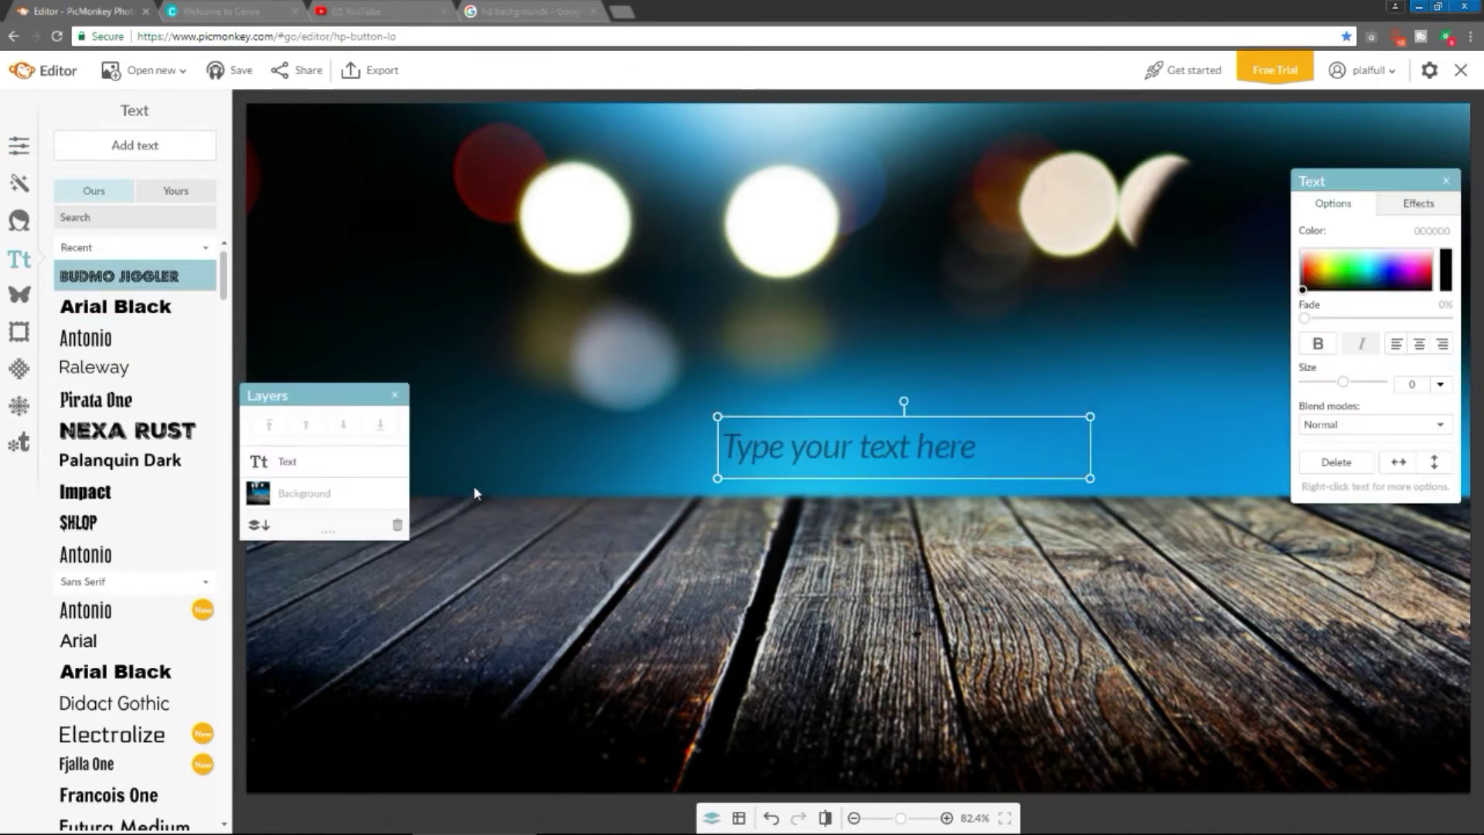
click(844, 435)
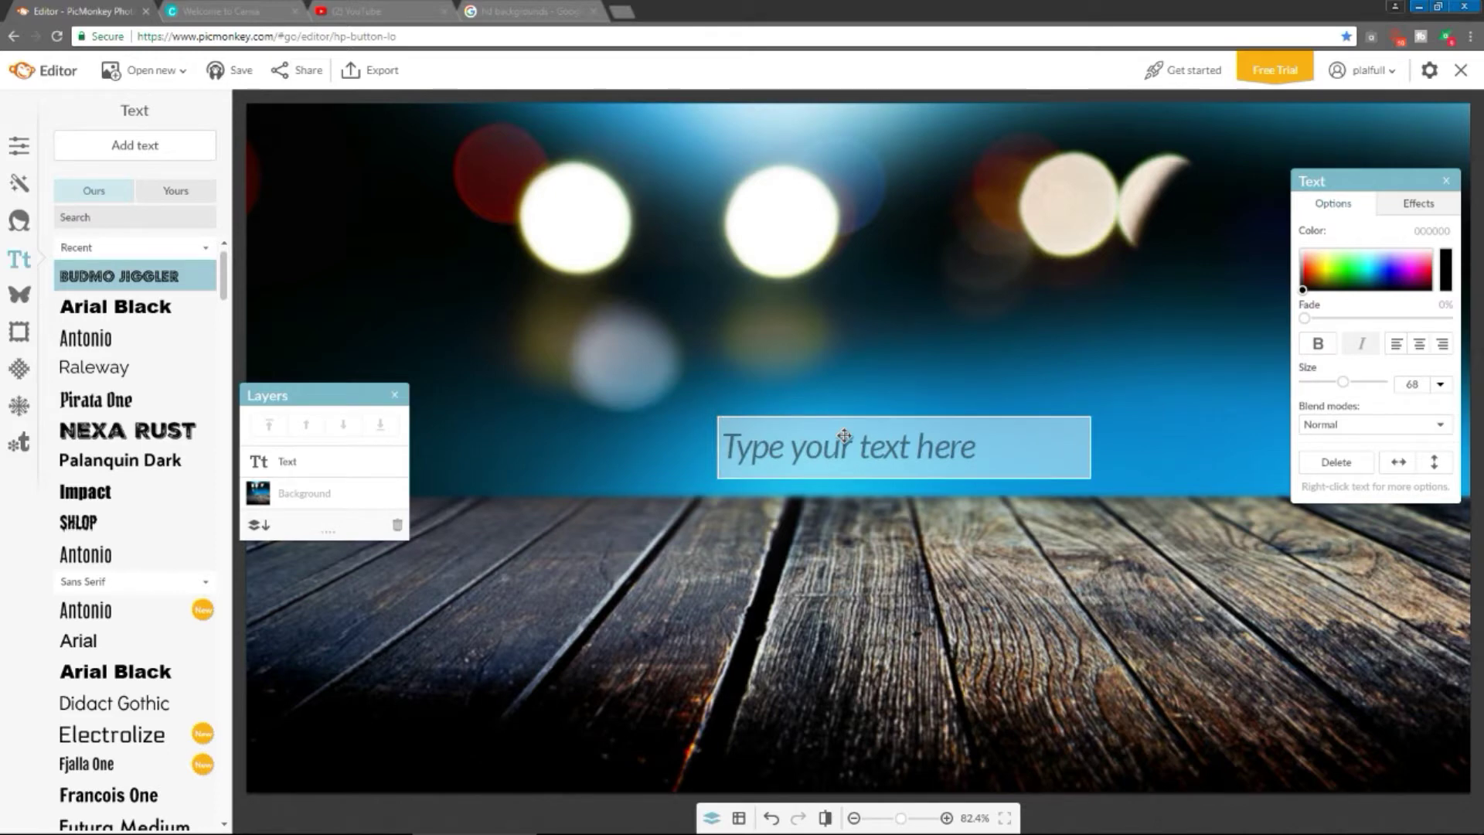
text(HI)
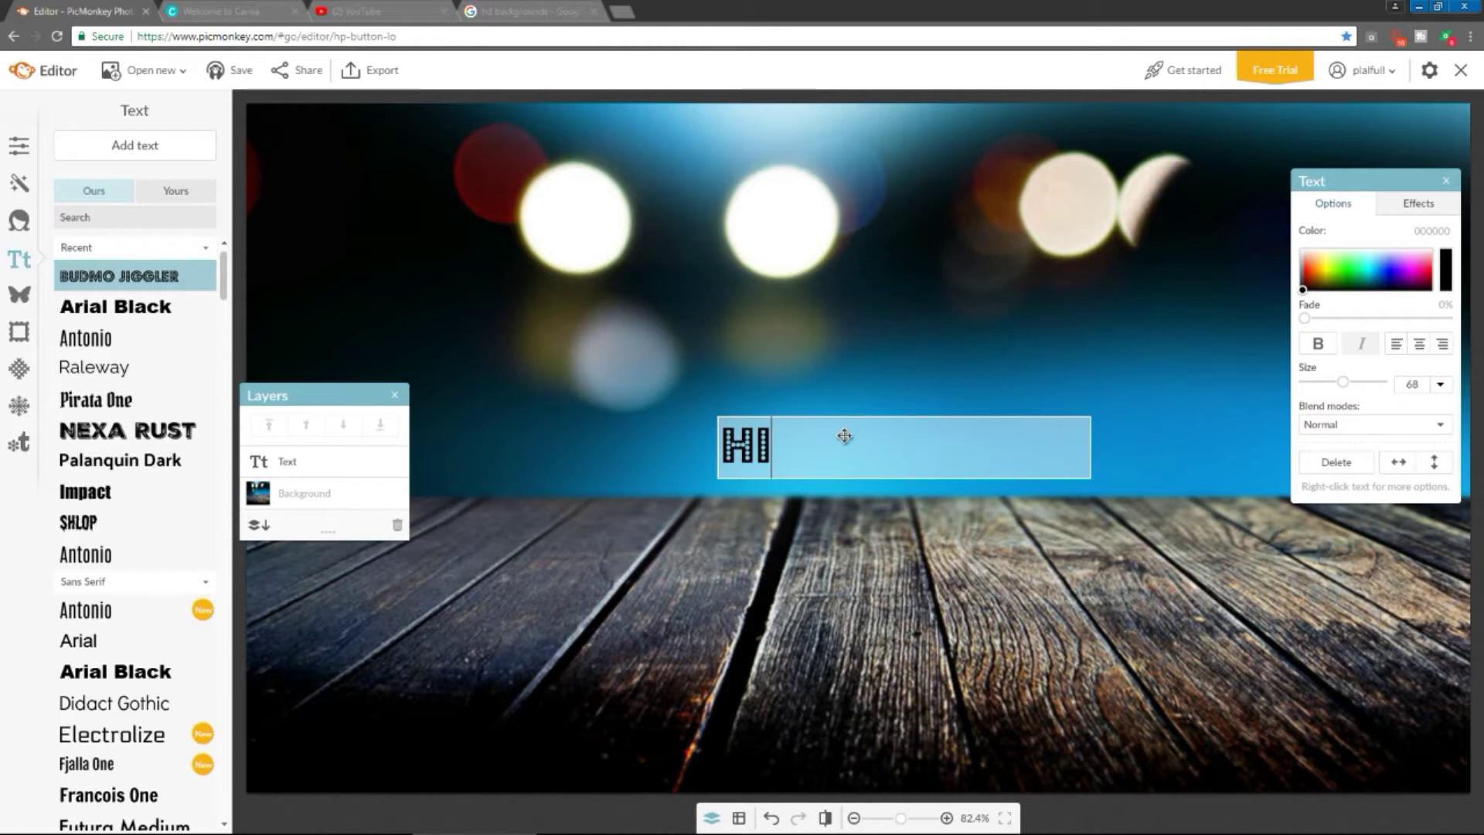
text(, W)
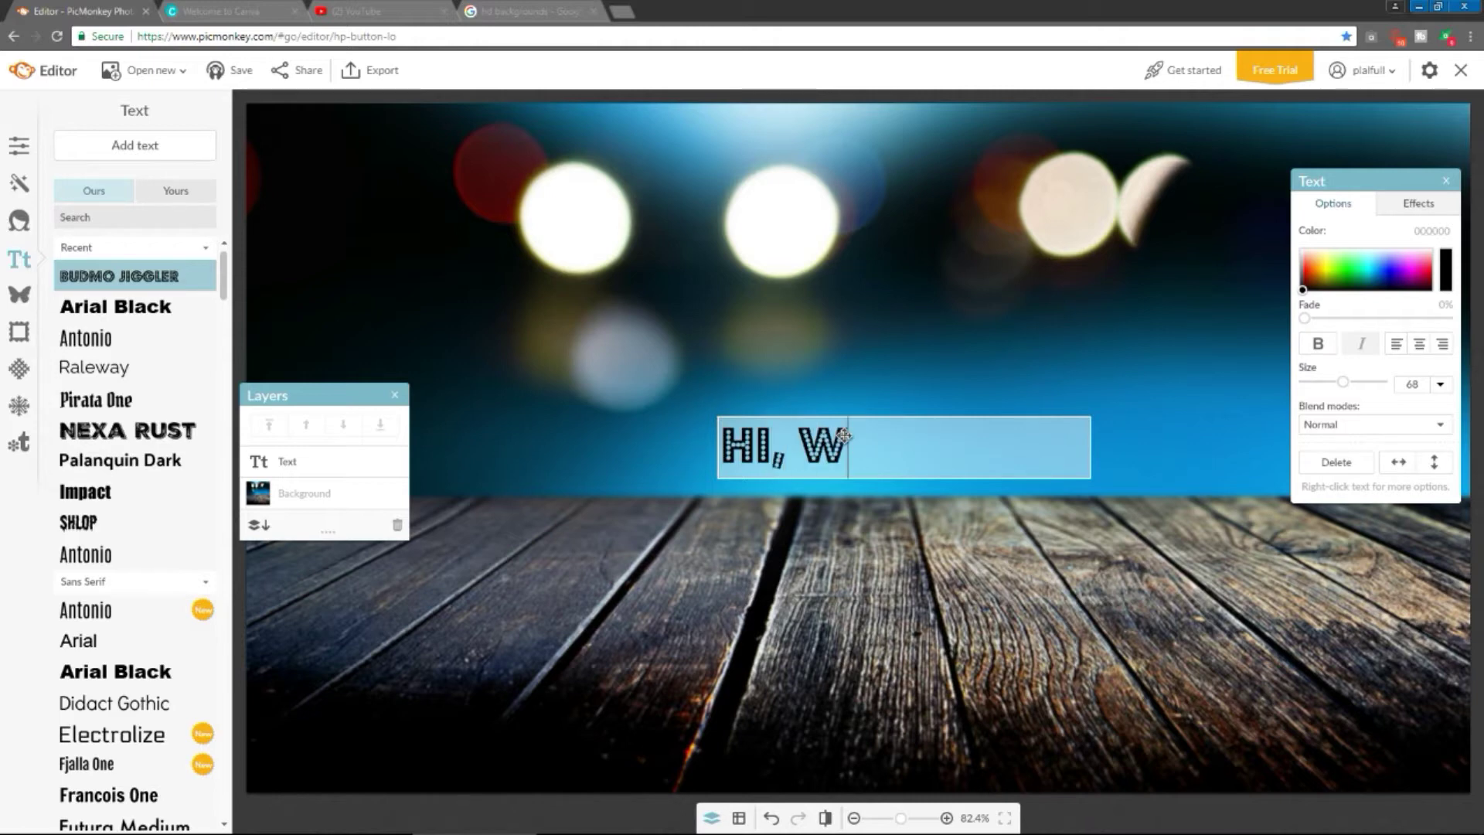
text(ELCOME T)
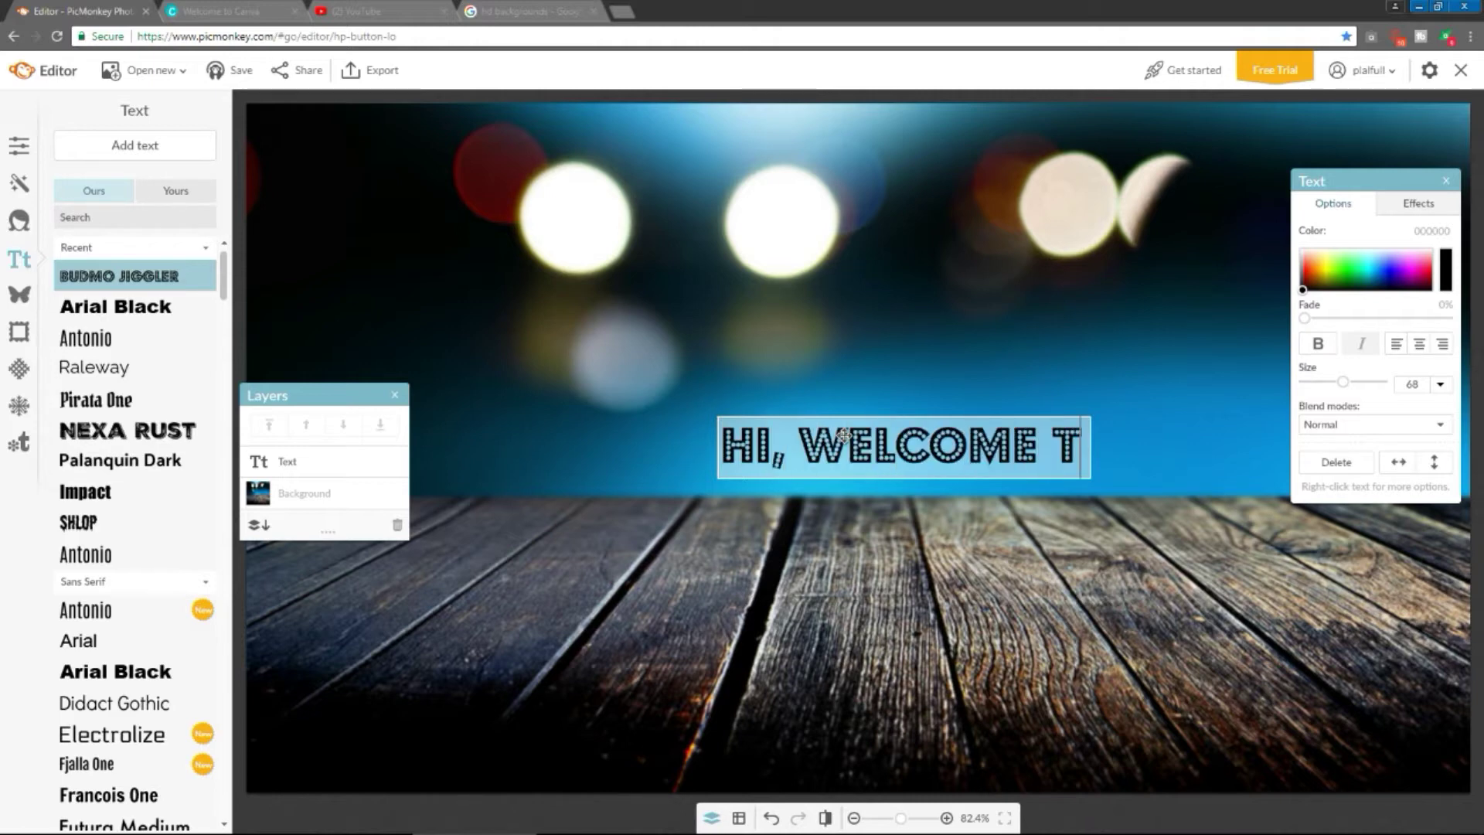
text(O MY CH)
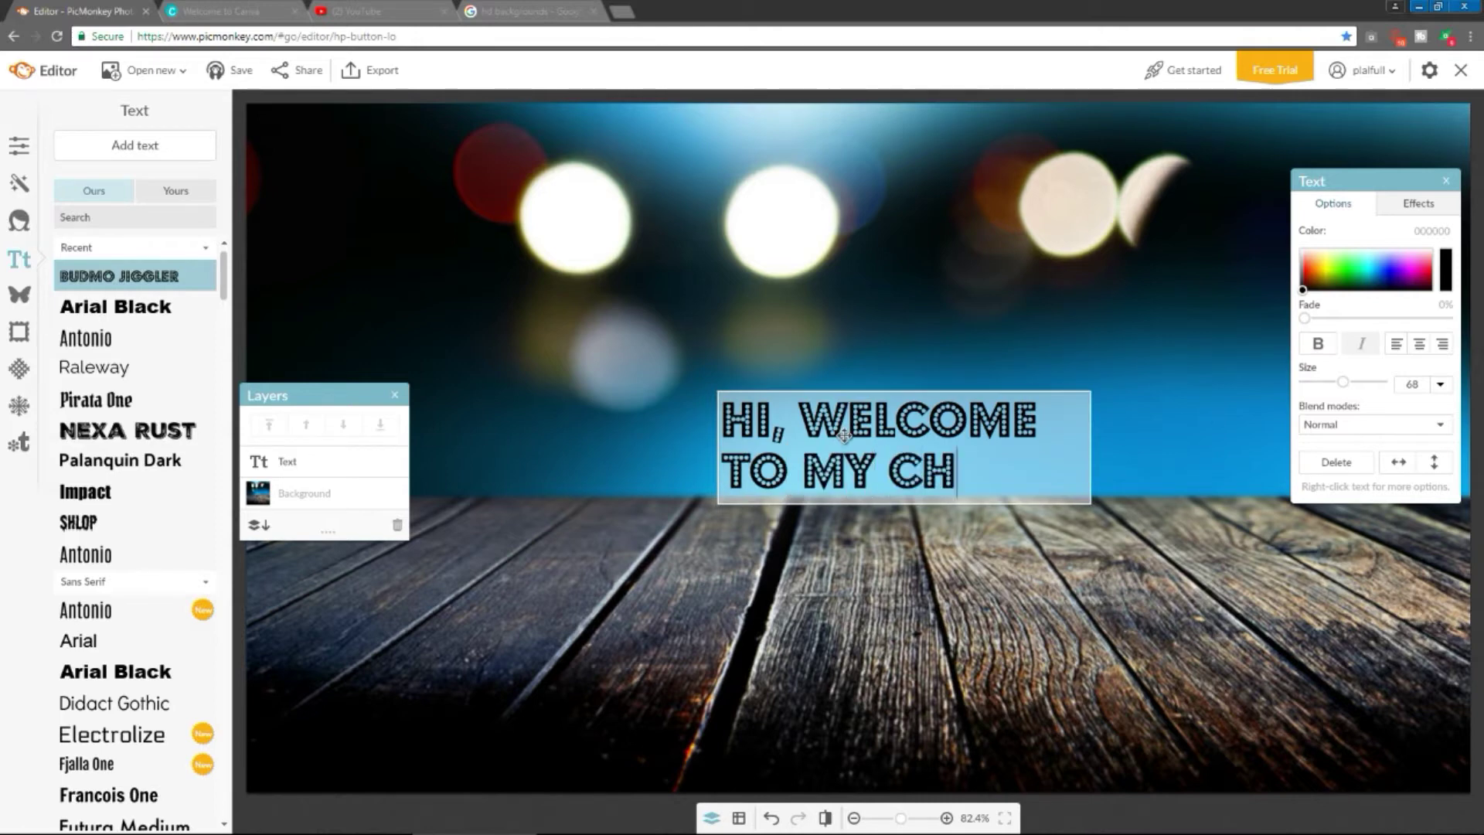
text(ANN)
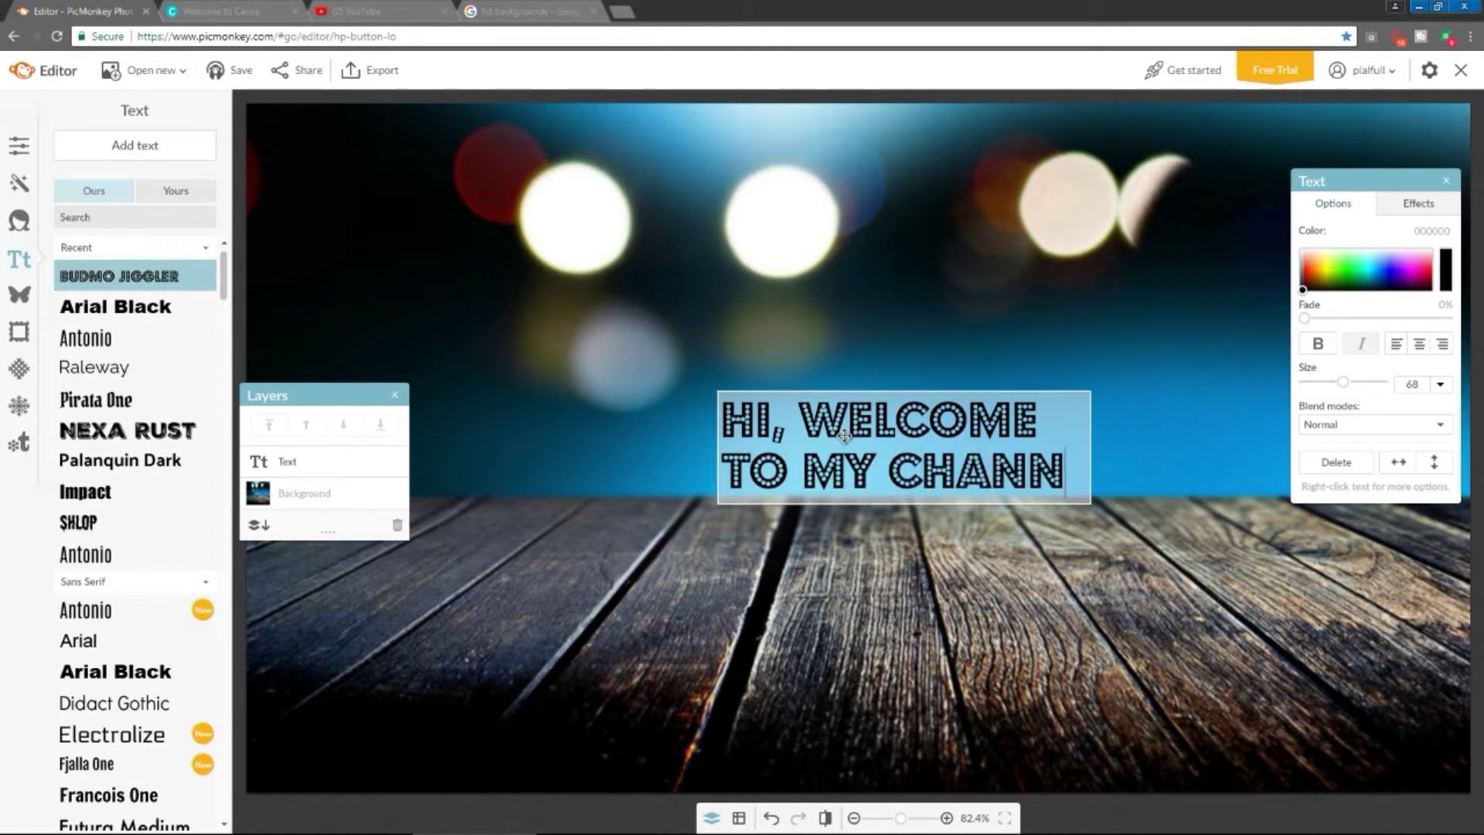
text(EL)
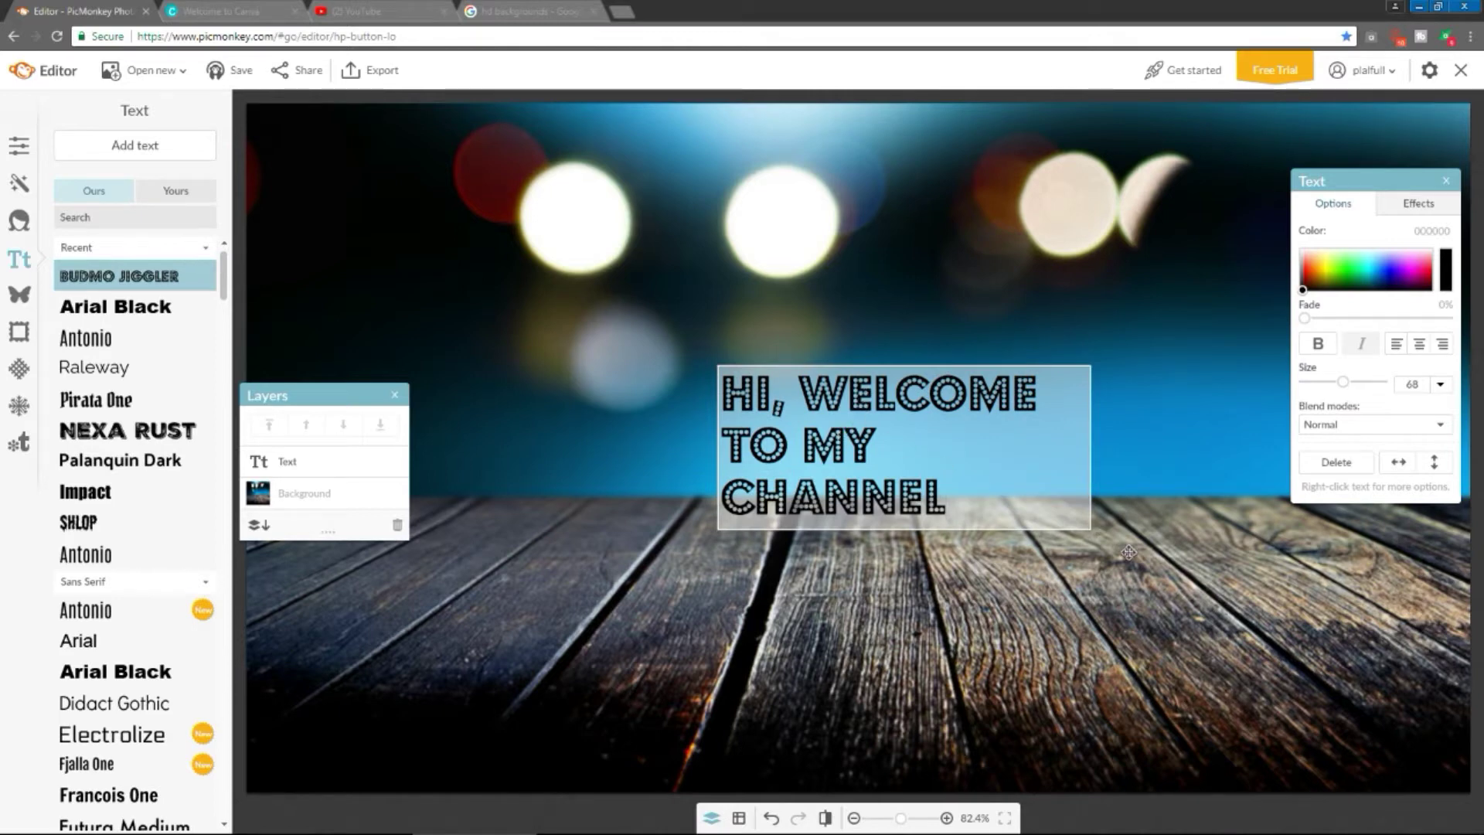
click(1115, 588)
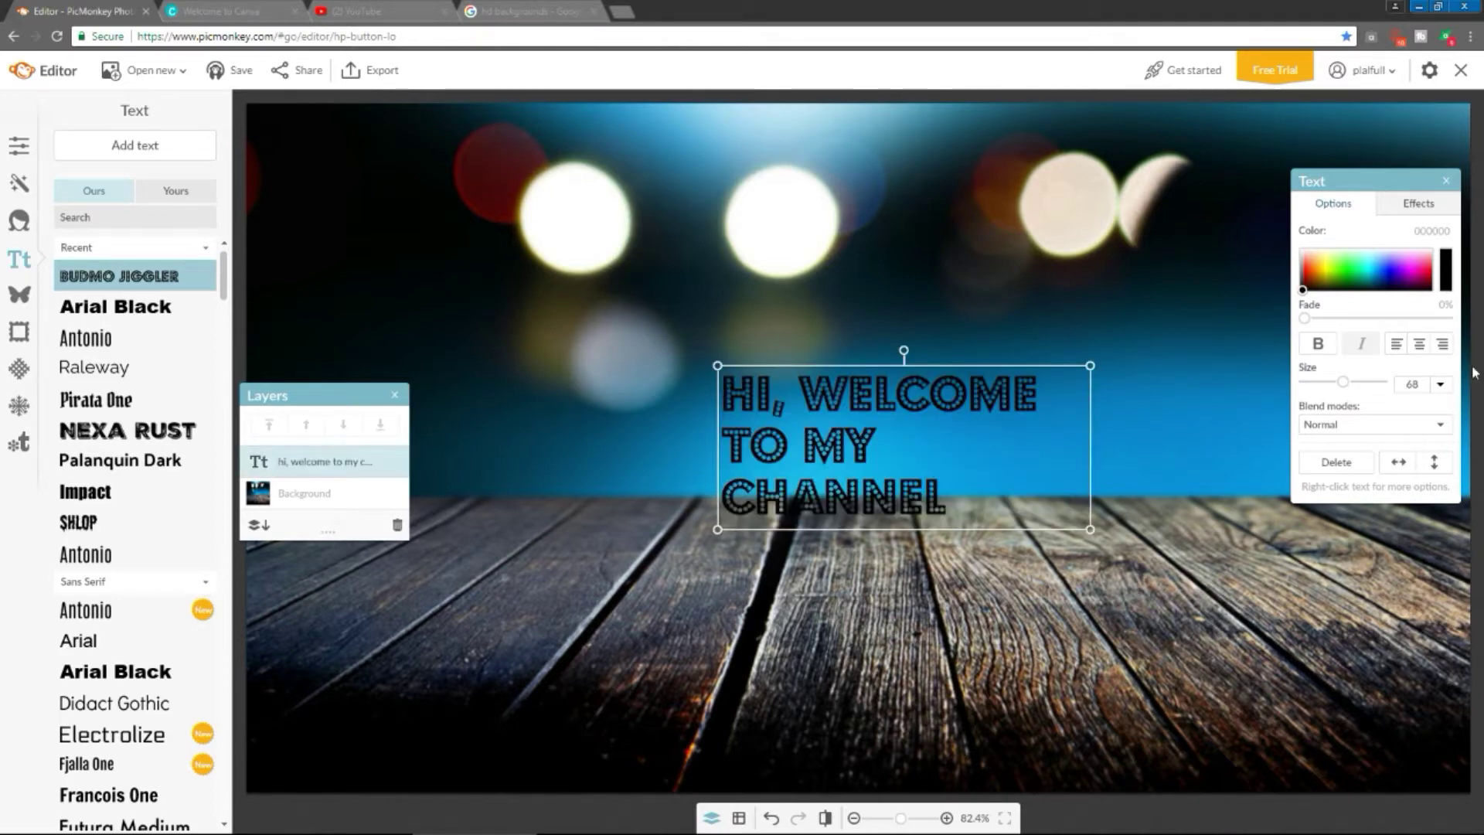
Make the welcome text white with a black drop shadow at distance 11, angle 48°
drag(1306, 289, 1300, 242)
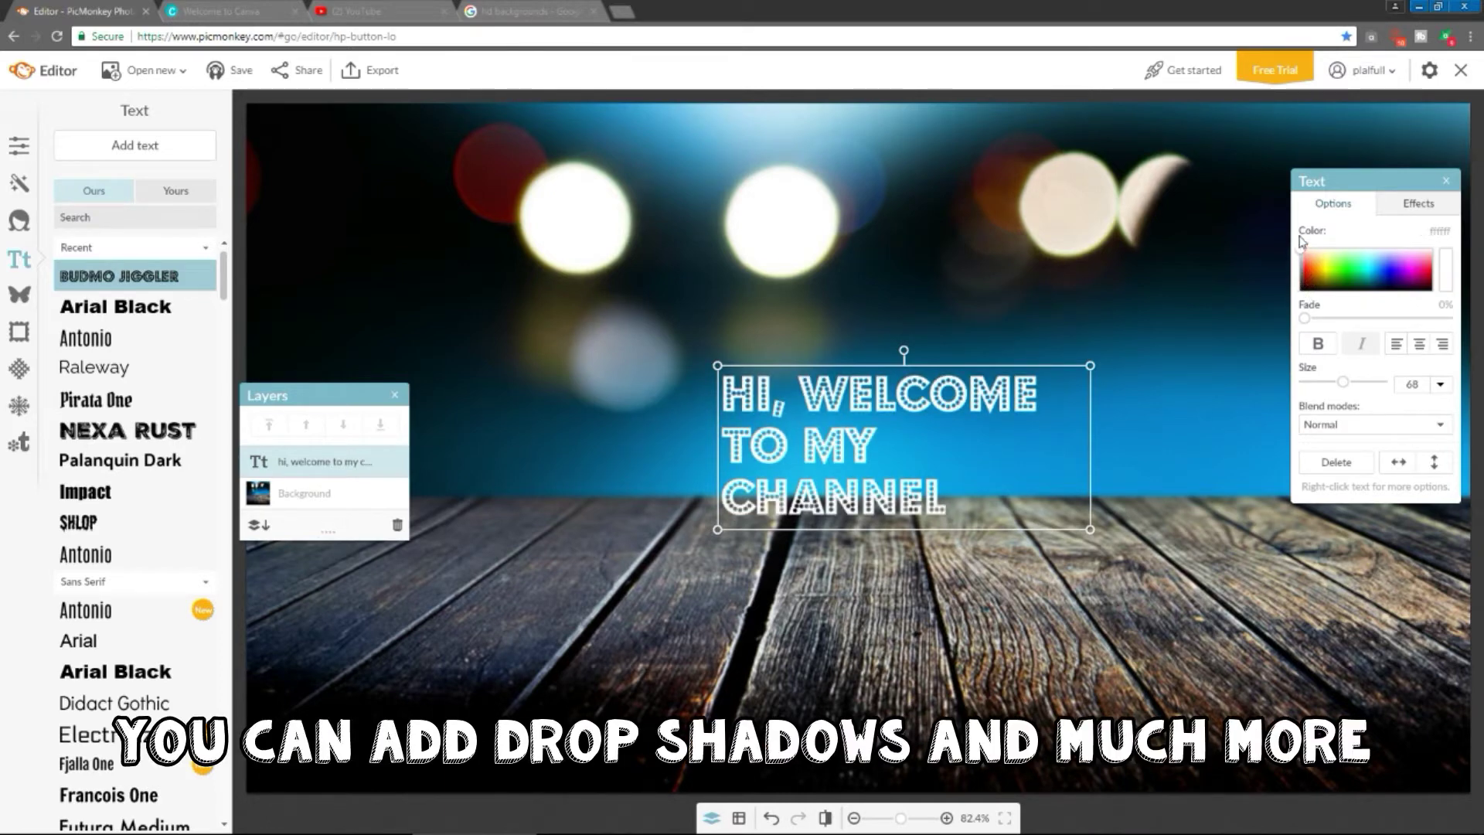
drag(1395, 193, 1263, 190)
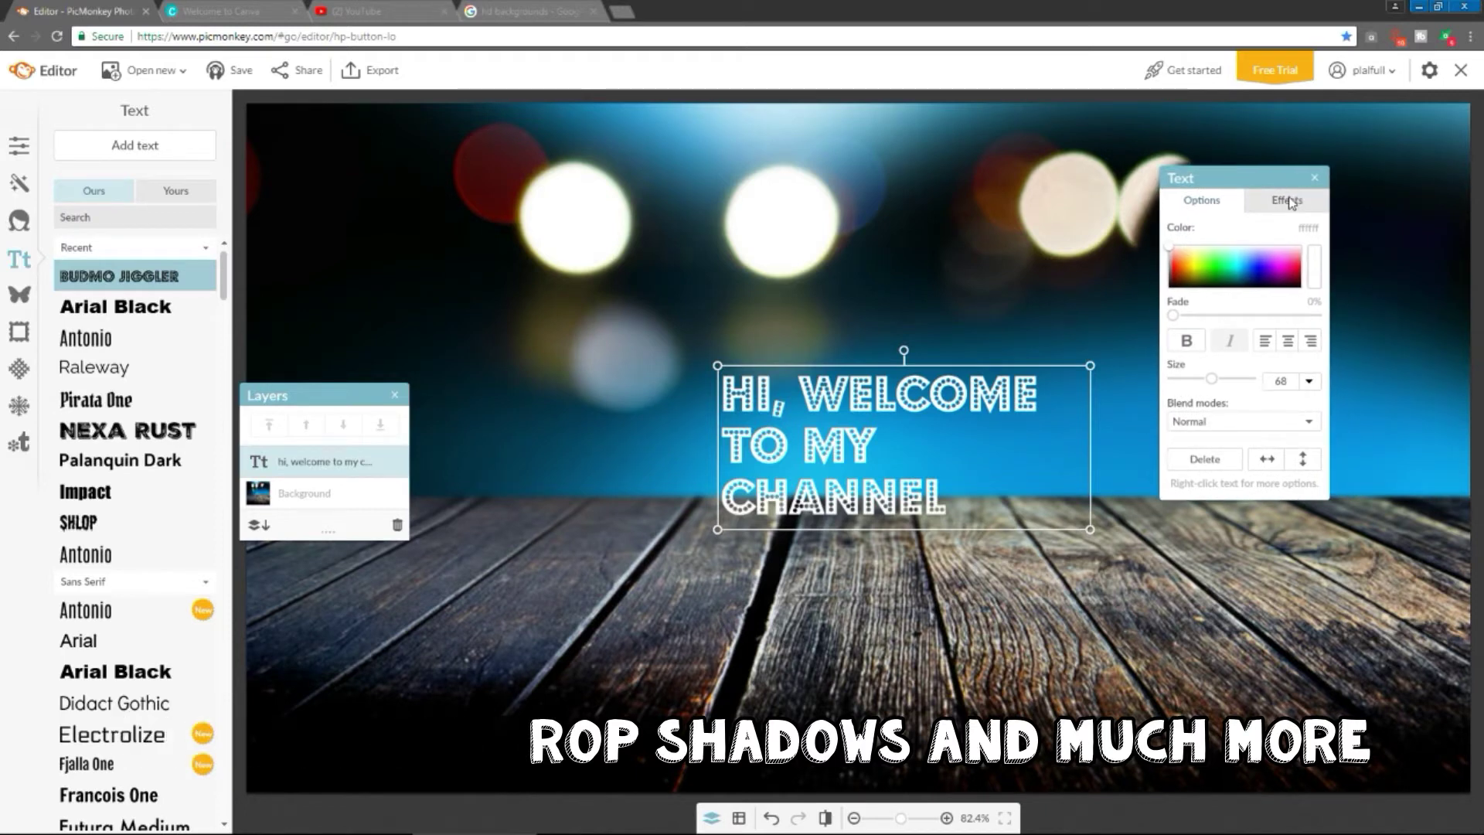
click(1288, 201)
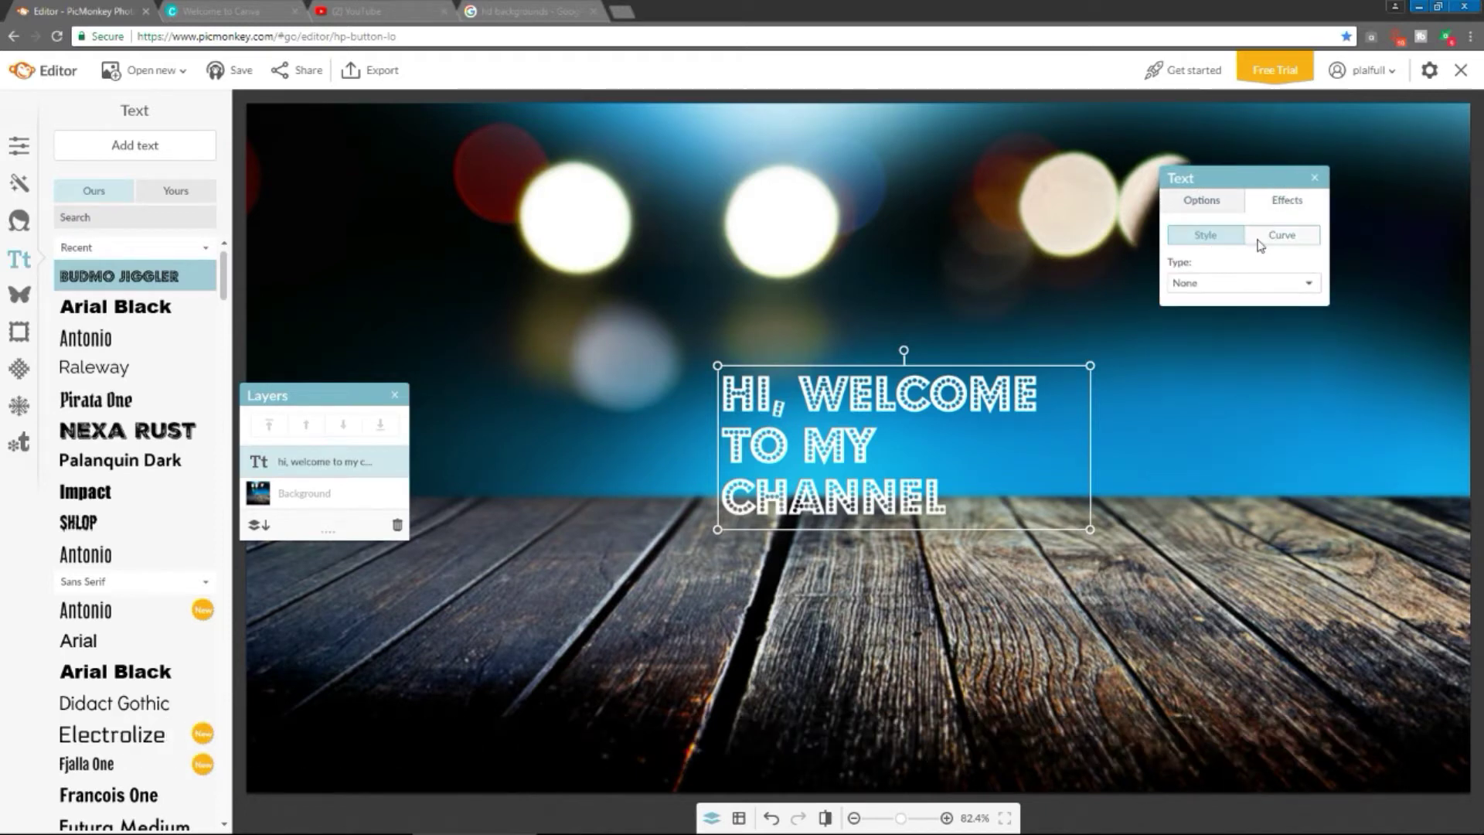
click(1211, 289)
click(1212, 322)
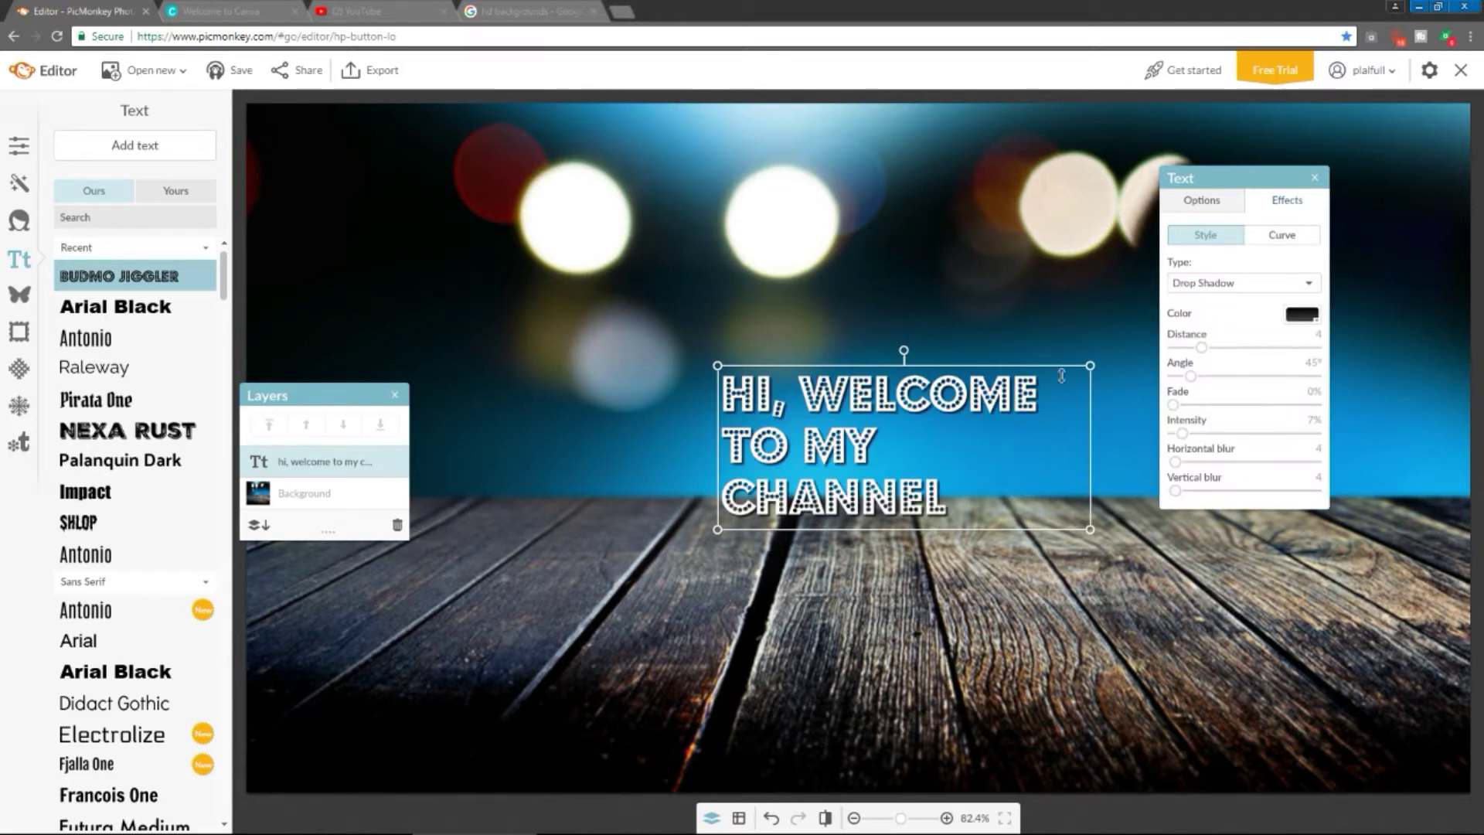
drag(1205, 346, 1213, 348)
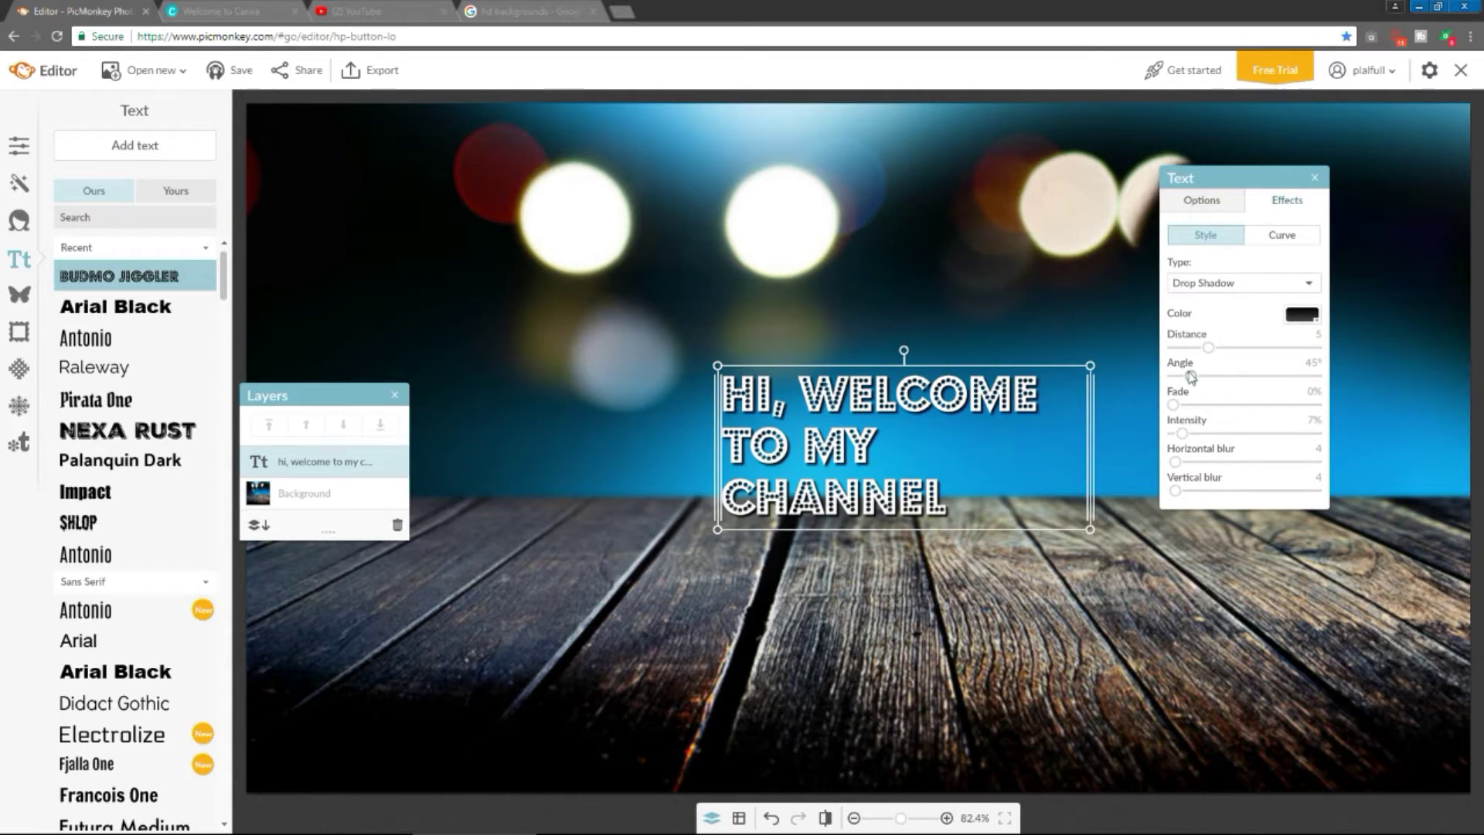
mouse_move(1190, 377)
mouse_down()
mouse_move(1262, 378)
mouse_move(1179, 381)
mouse_move(1252, 349)
mouse_up()
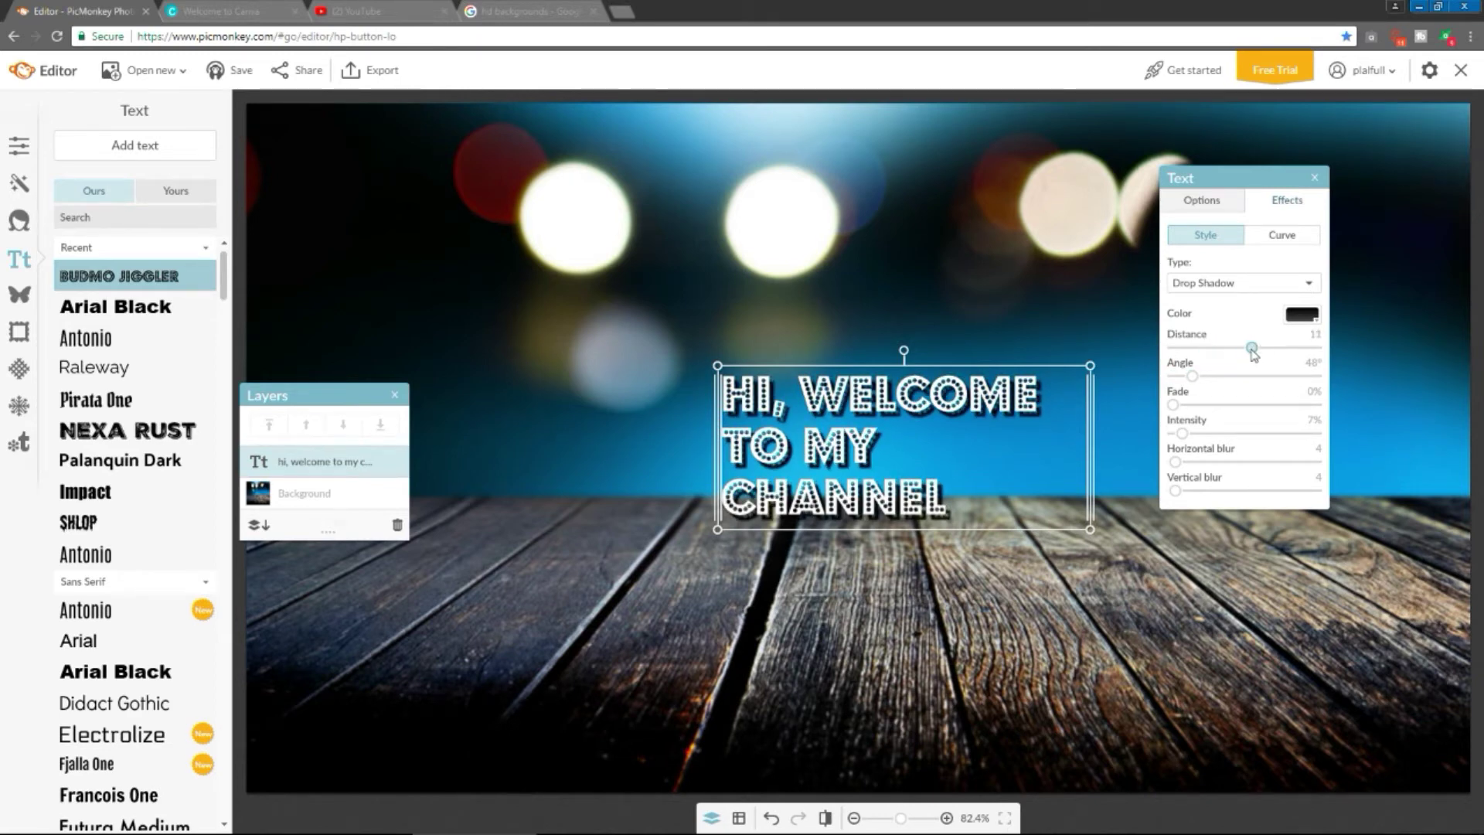
click(1087, 603)
Enlarge the welcome text to size 110, centre-align it, and place it near the top
click(978, 442)
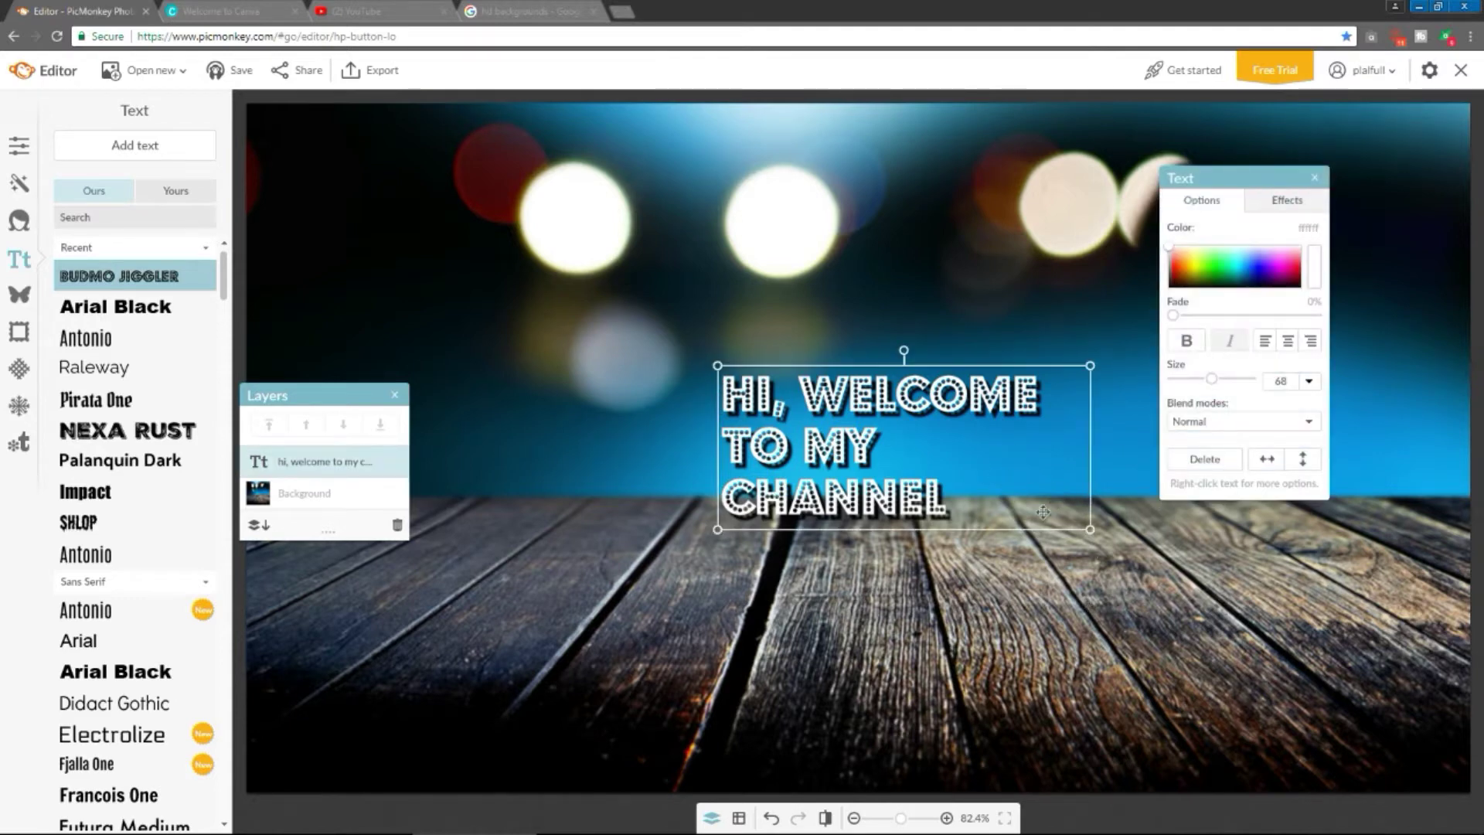
drag(1092, 530, 1220, 585)
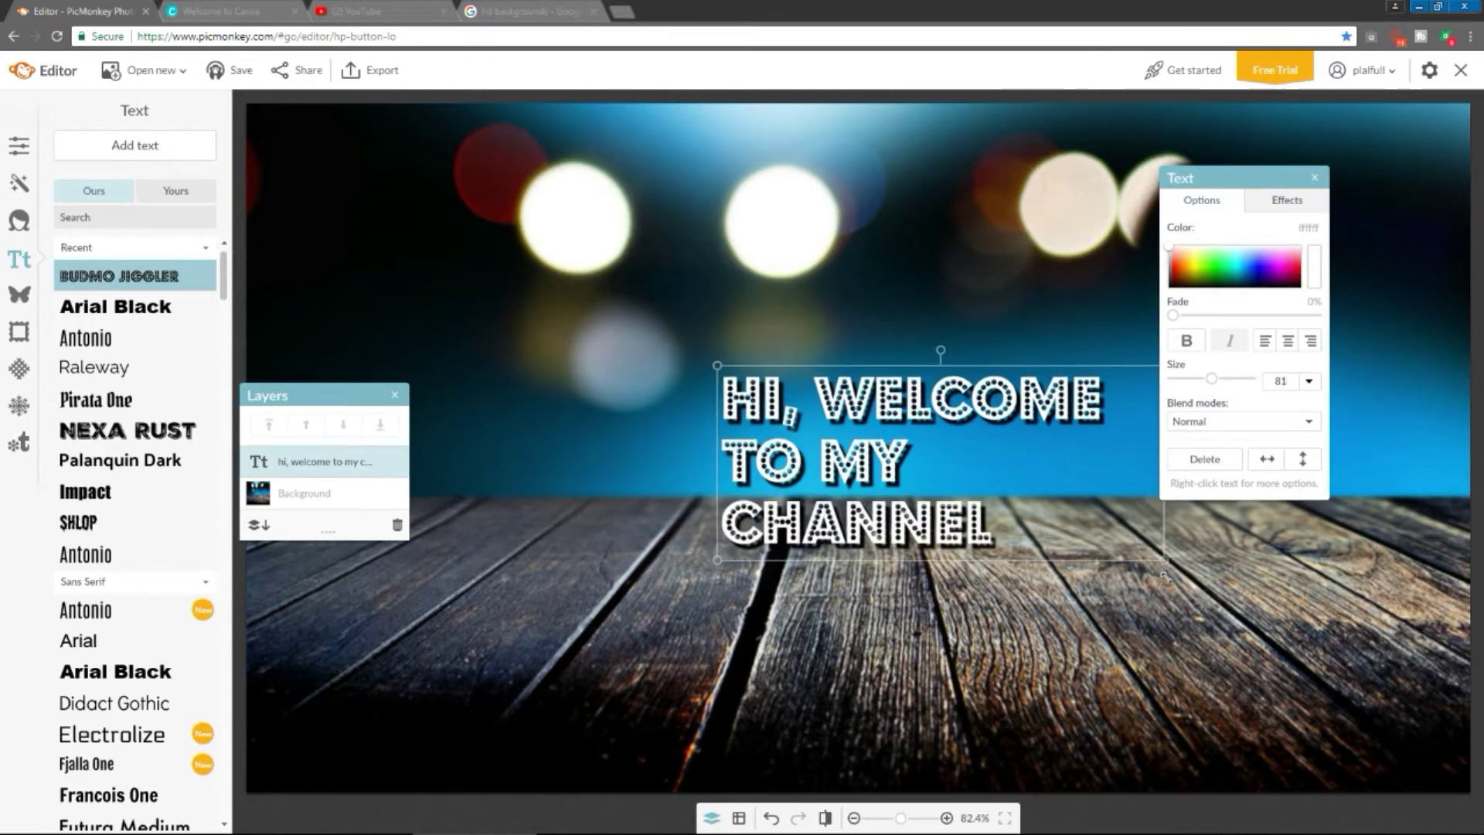
click(1288, 341)
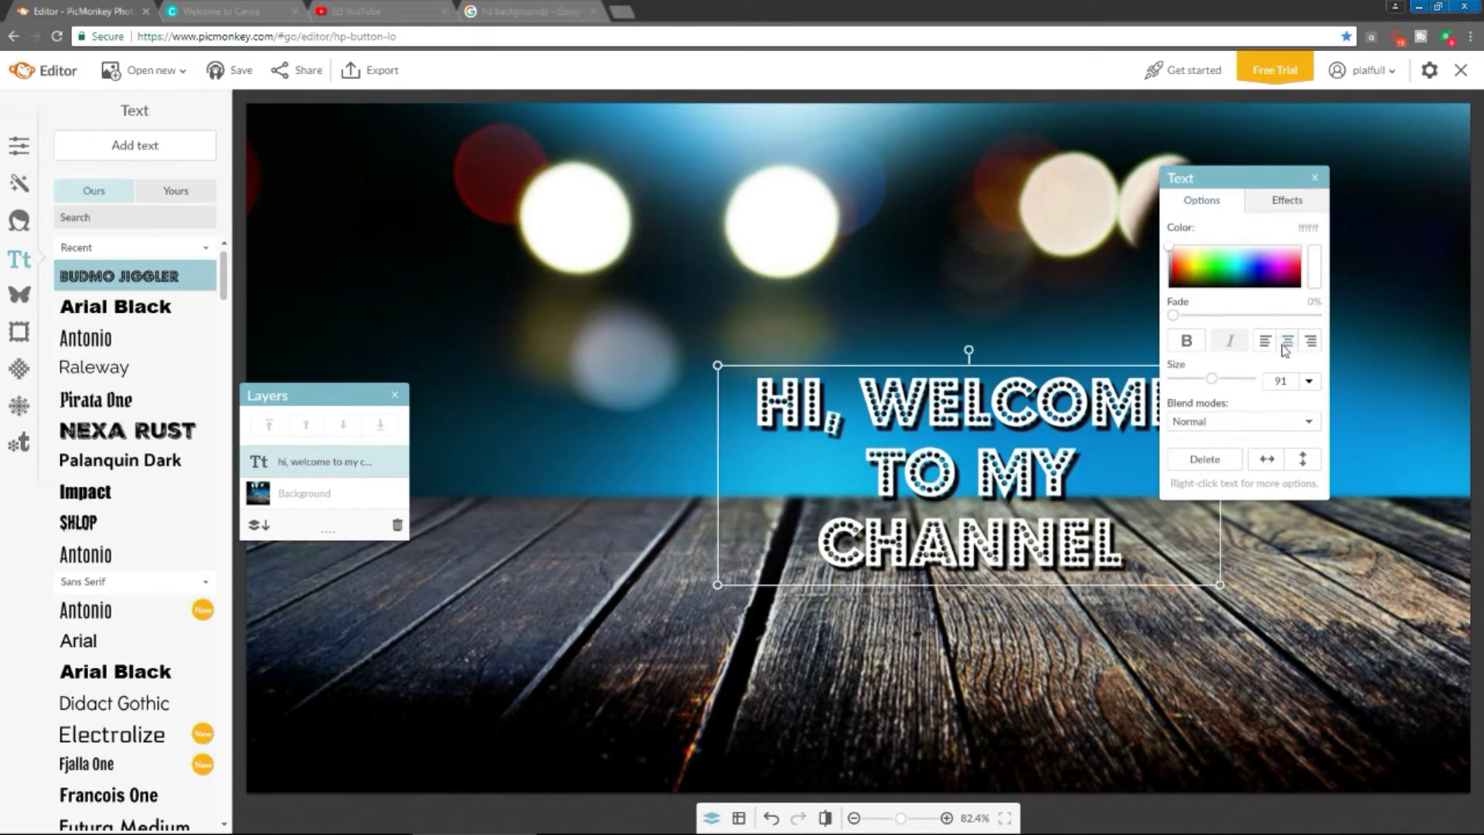
mouse_move(939, 437)
mouse_down()
mouse_move(910, 418)
mouse_move(771, 210)
mouse_up()
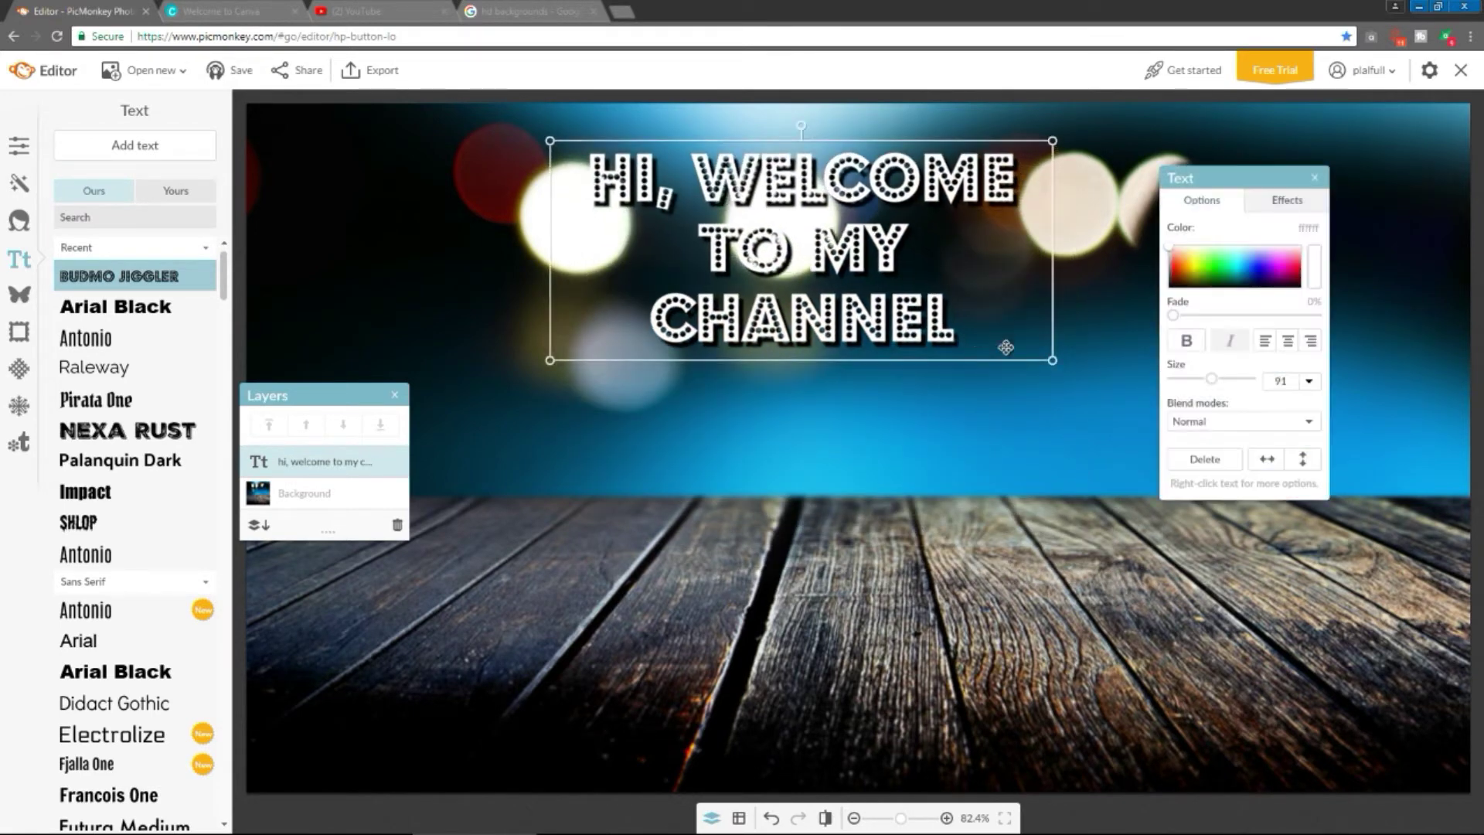
drag(1051, 361, 1157, 477)
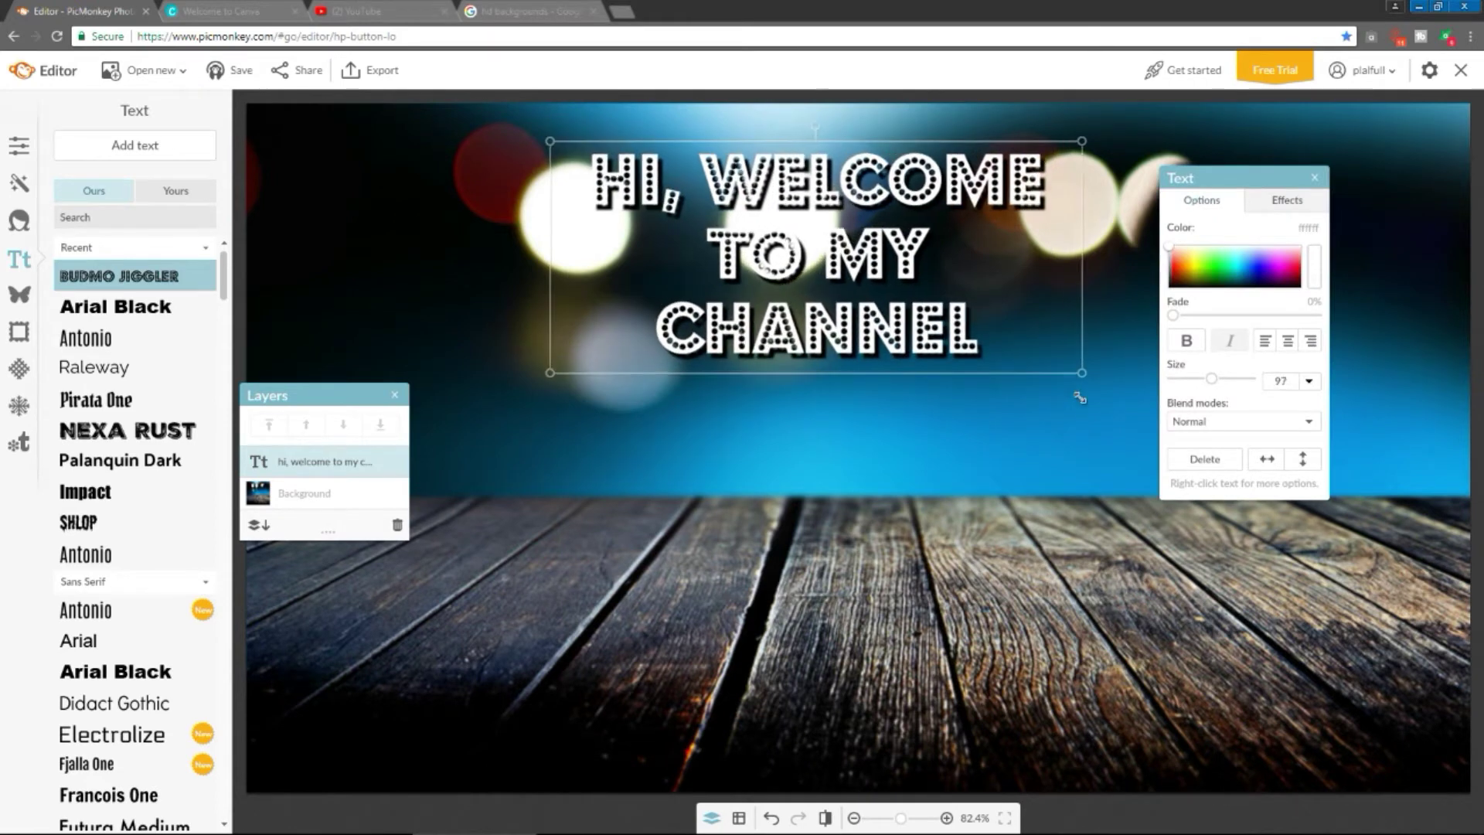
drag(906, 320, 861, 328)
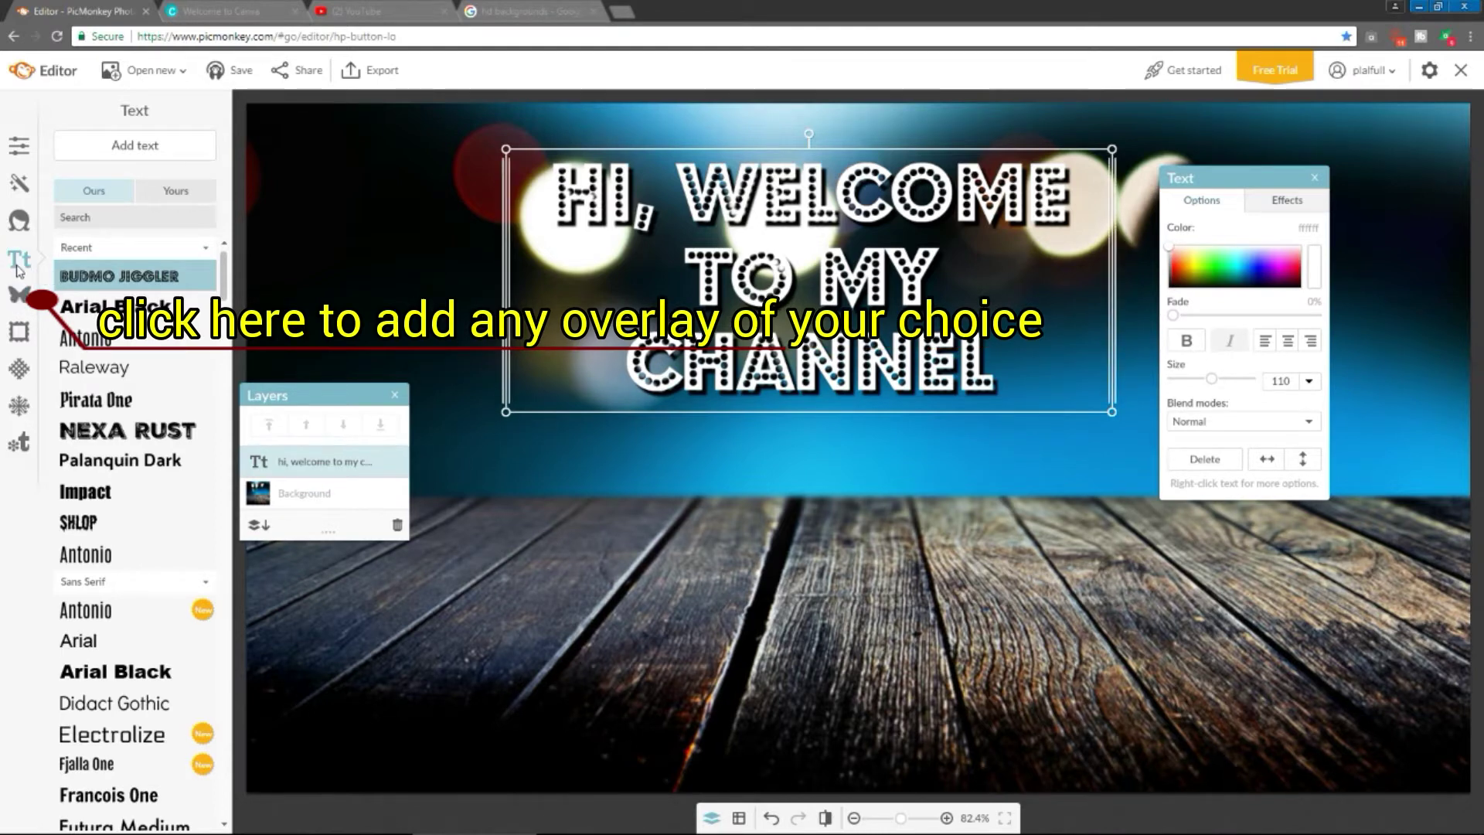
Open the Overlays library and dismiss the add-your-own overlay options
click(21, 299)
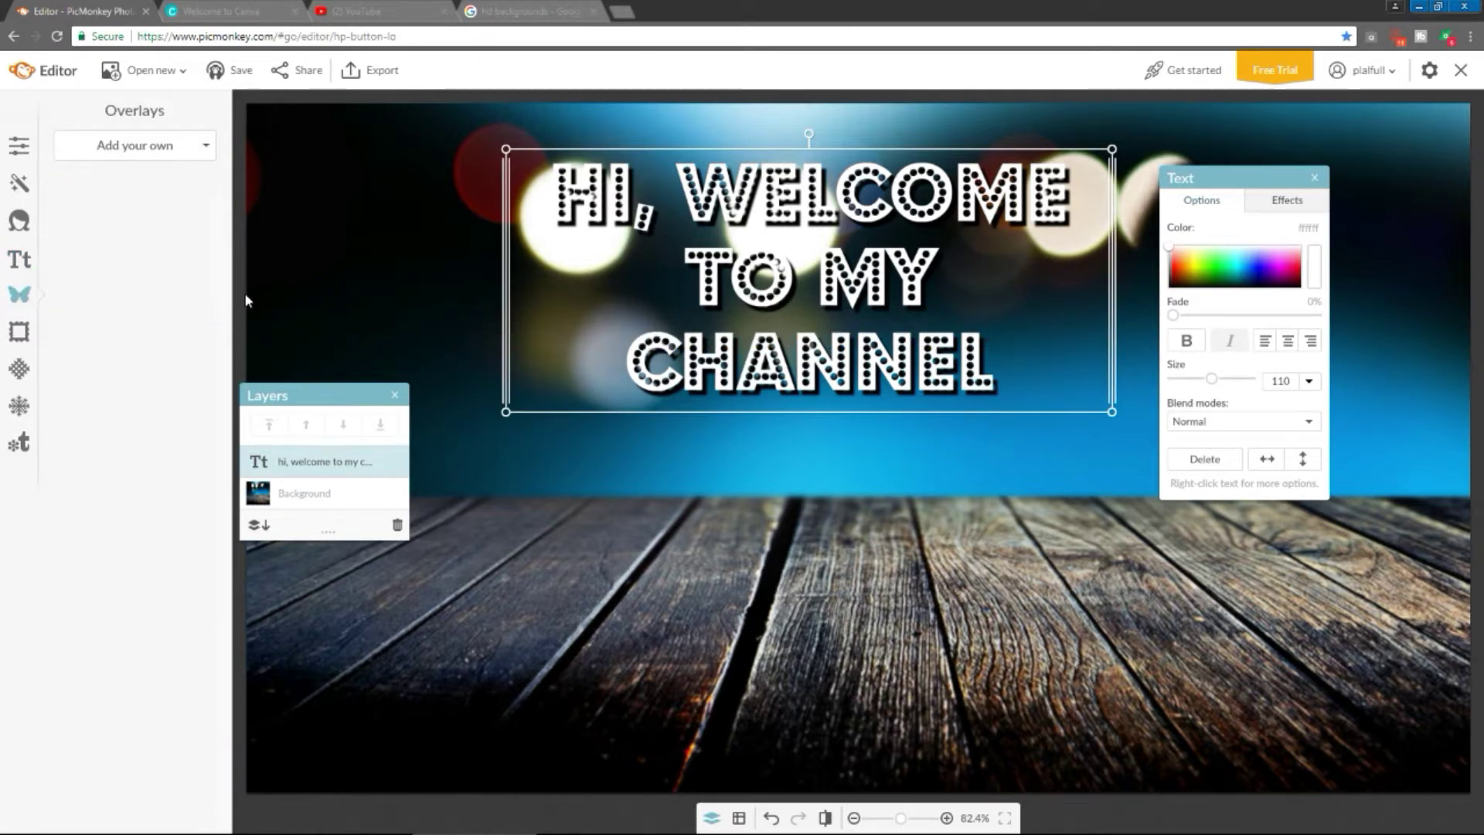
click(135, 146)
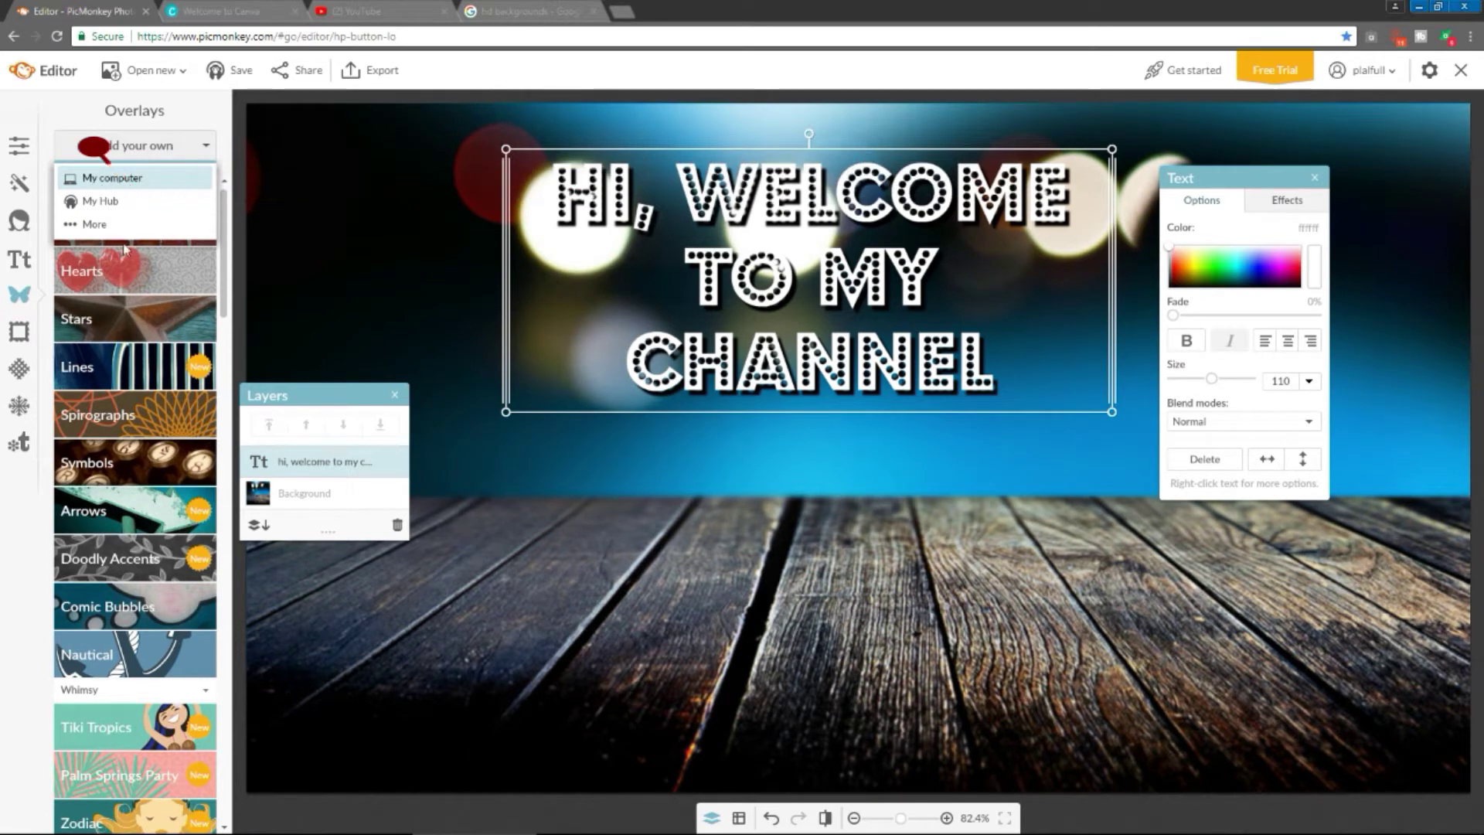
click(300, 322)
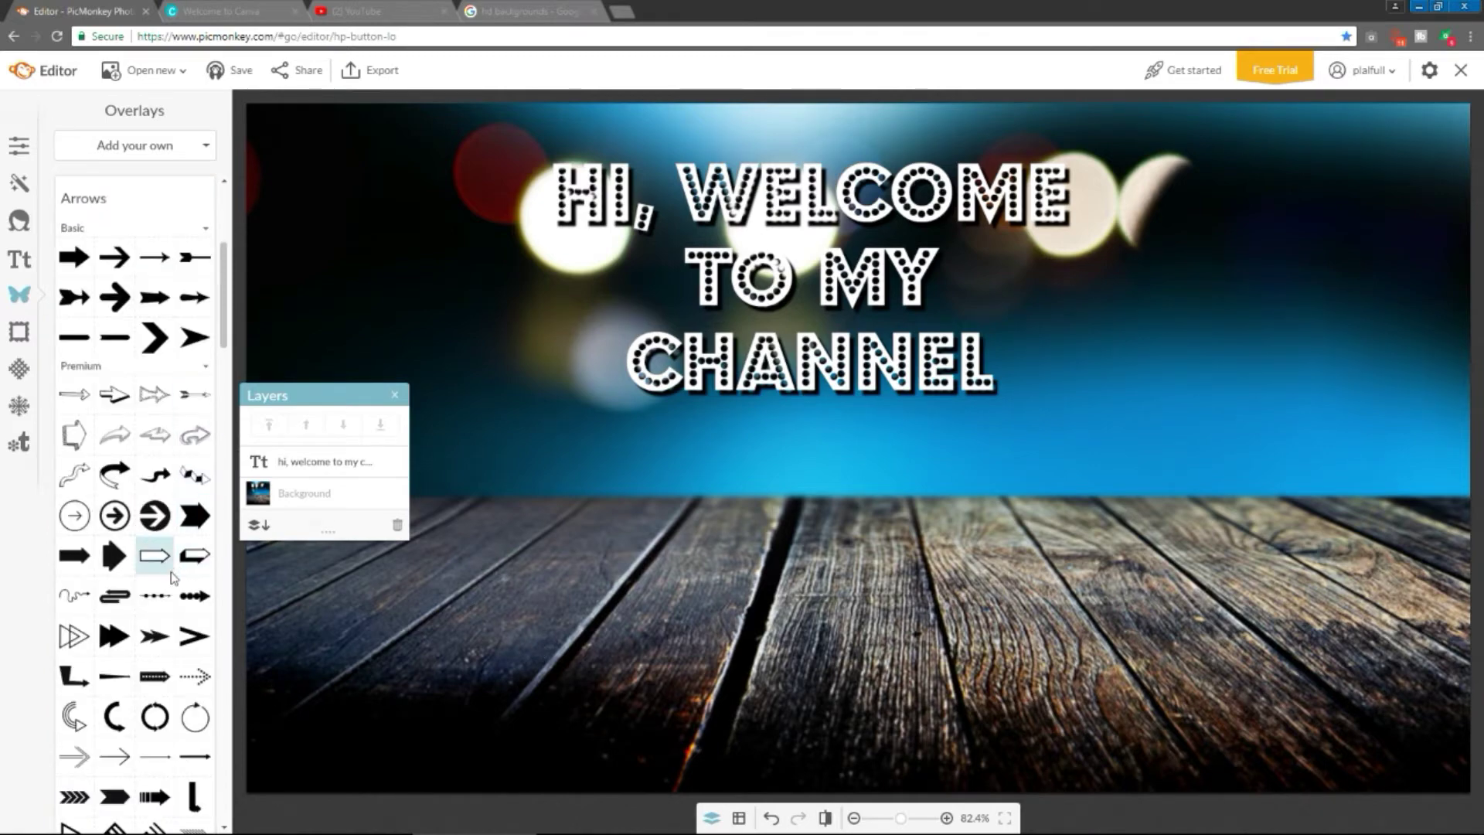
scroll(158, 560, down, 4)
scroll(174, 578, down, 1)
scroll(171, 578, up, 4)
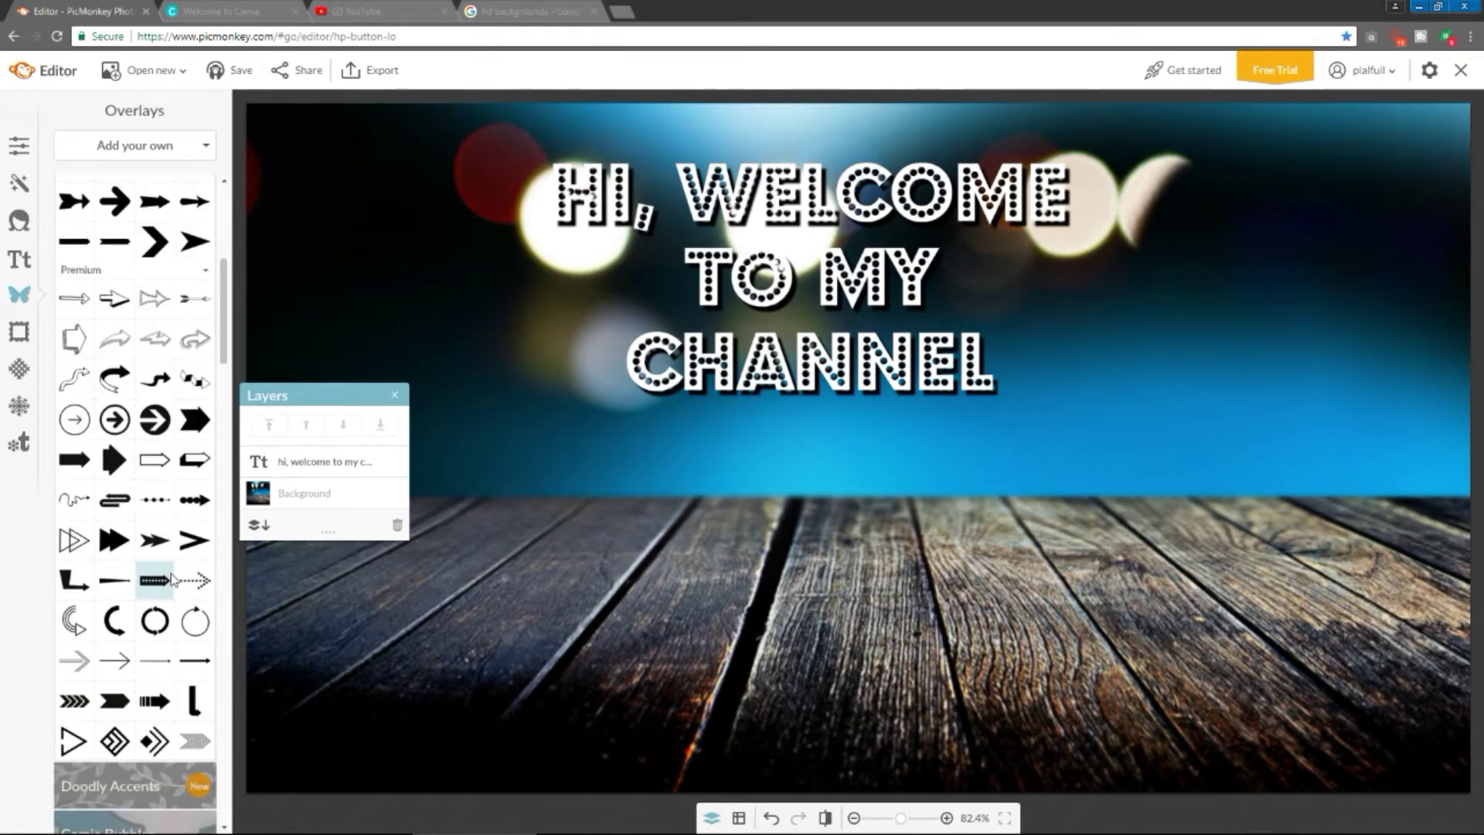
Try a leafy square frame from Doodly Accents, delete it, and return to the category list
click(183, 787)
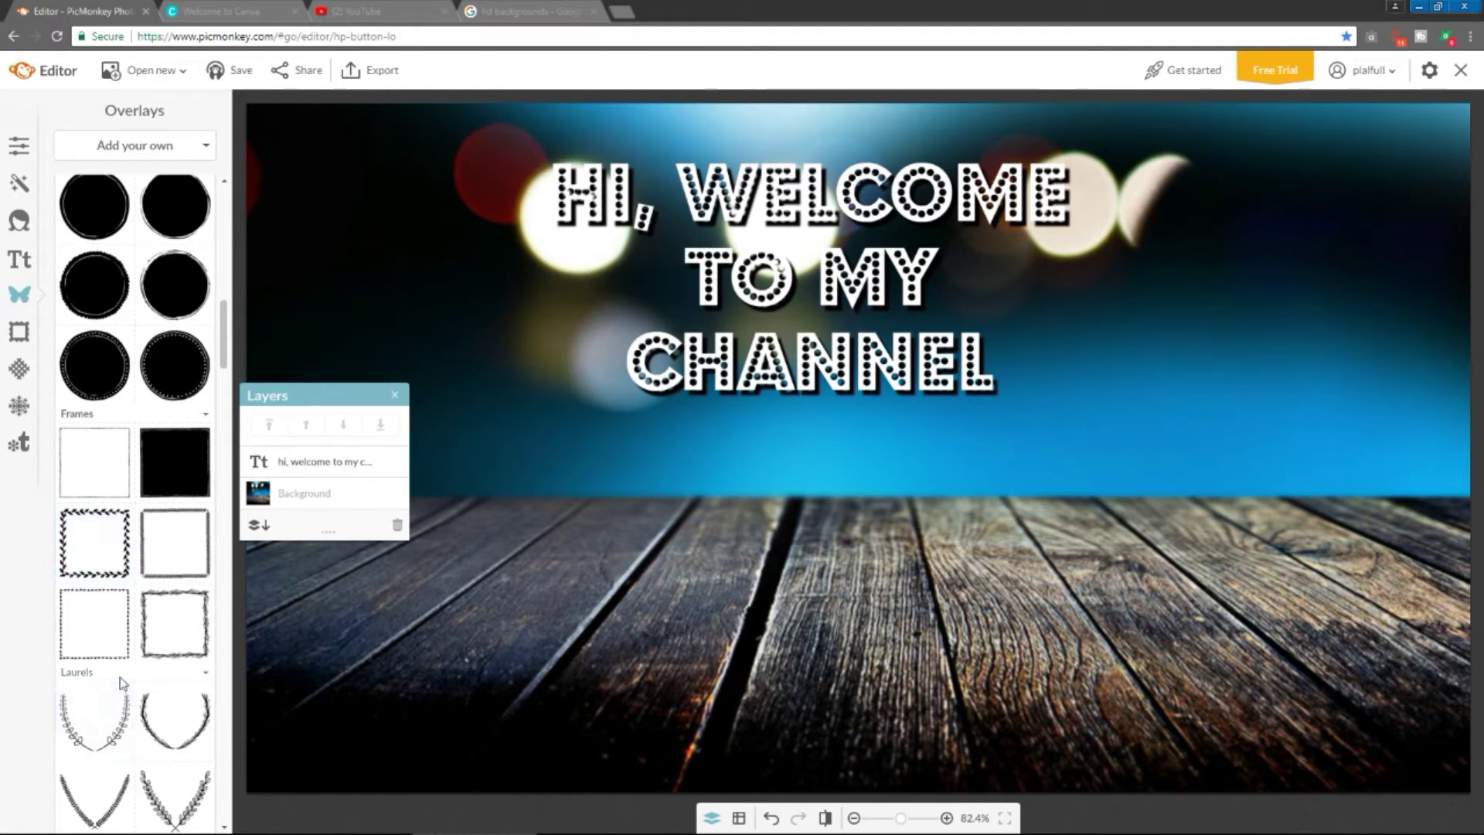
click(175, 623)
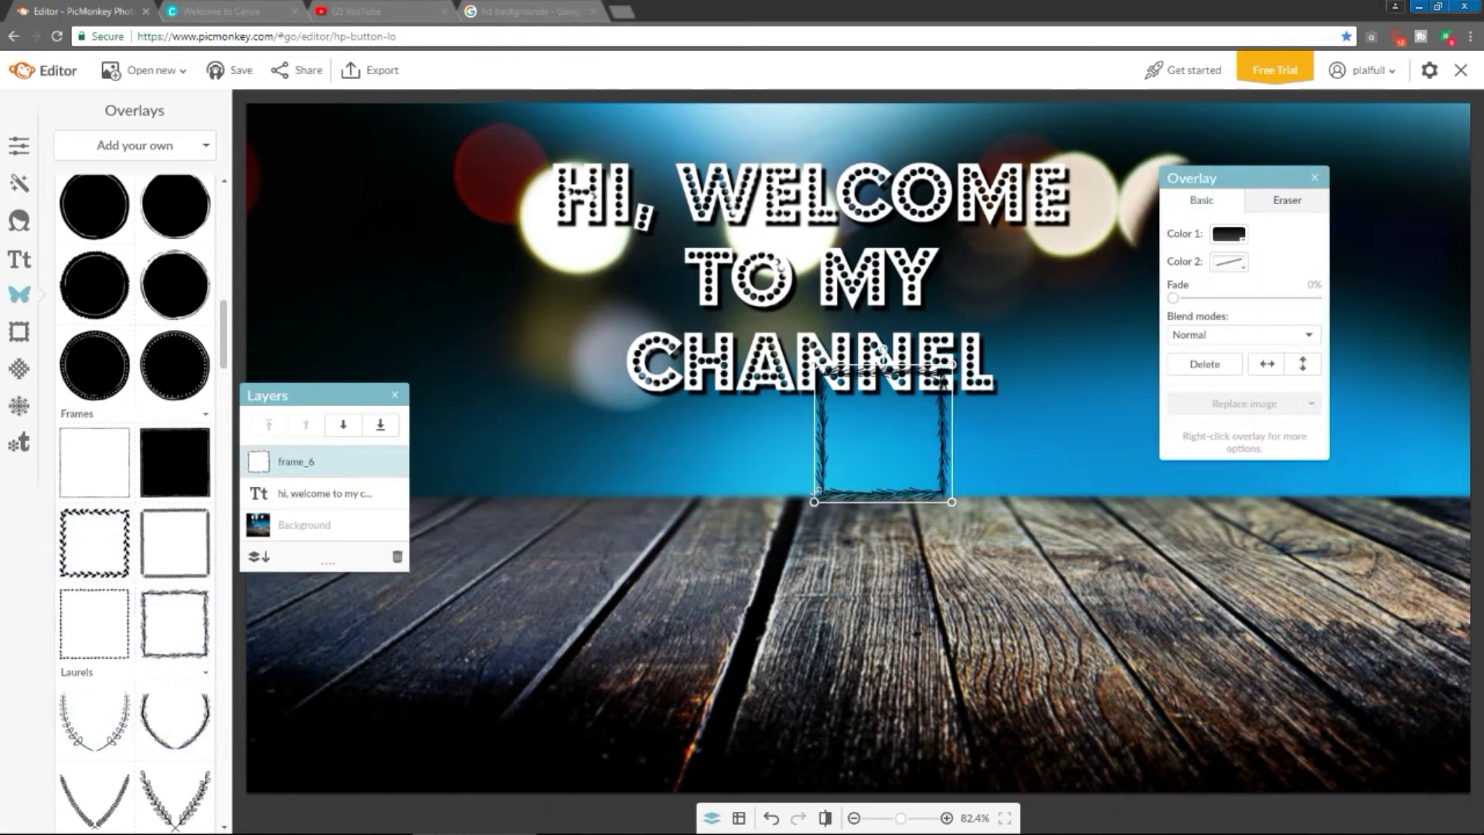
click(398, 556)
scroll(127, 259, up, 3)
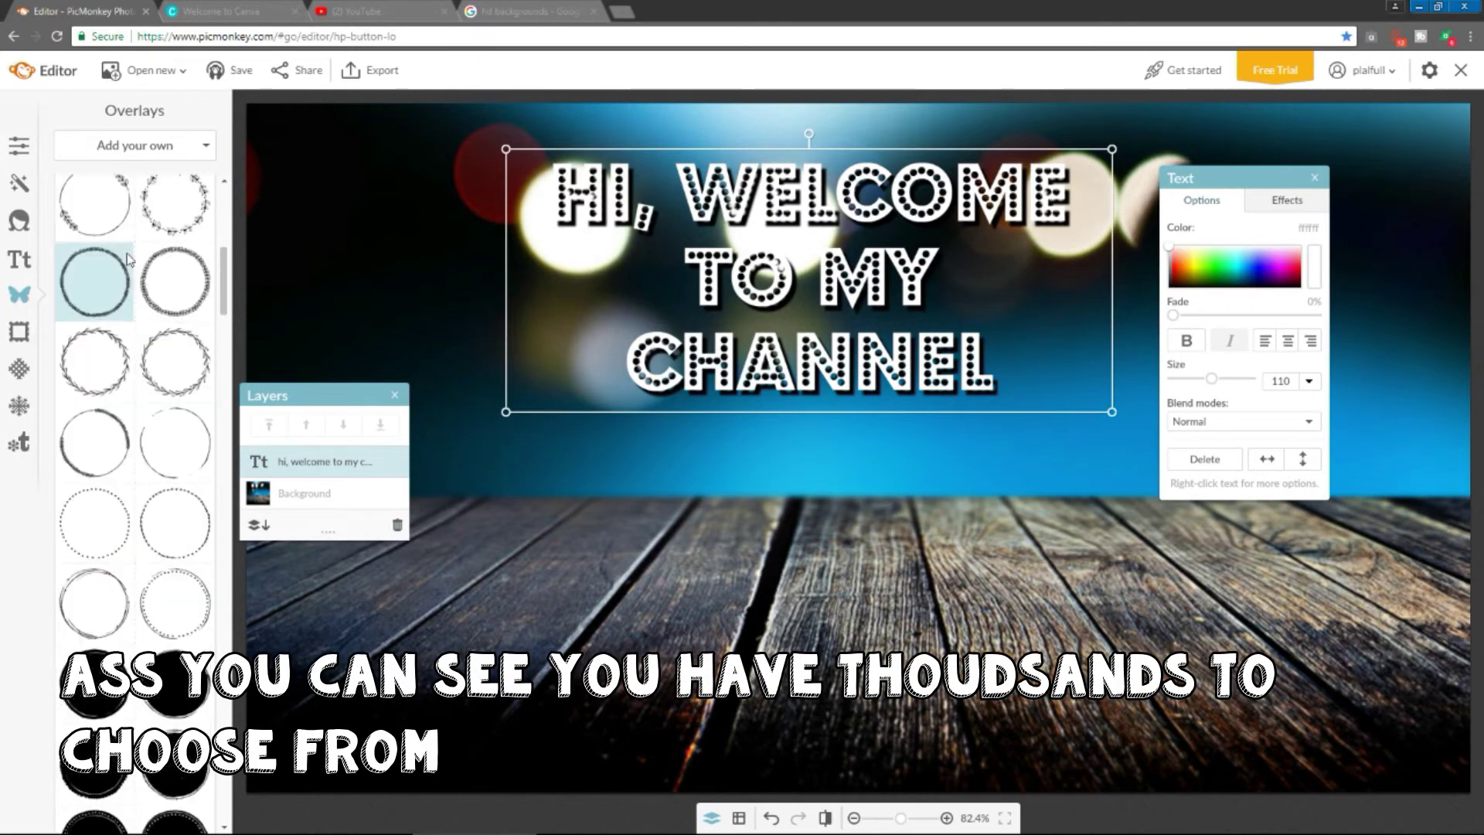
scroll(127, 259, up, 5)
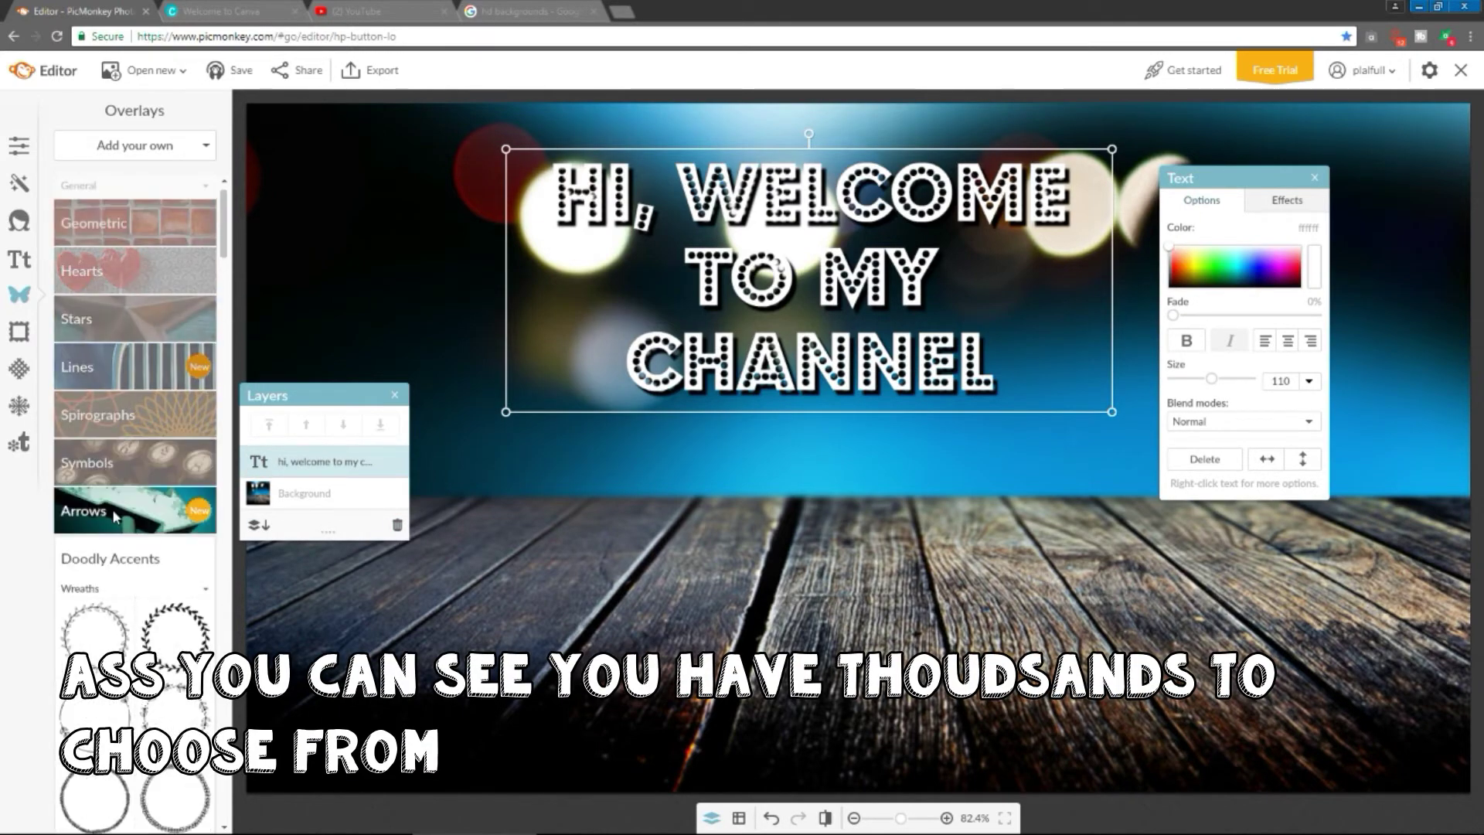
Place a solid red heart upper left, a sketchy heart beside WELCOME, and an outline heart below CHANNEL
click(171, 266)
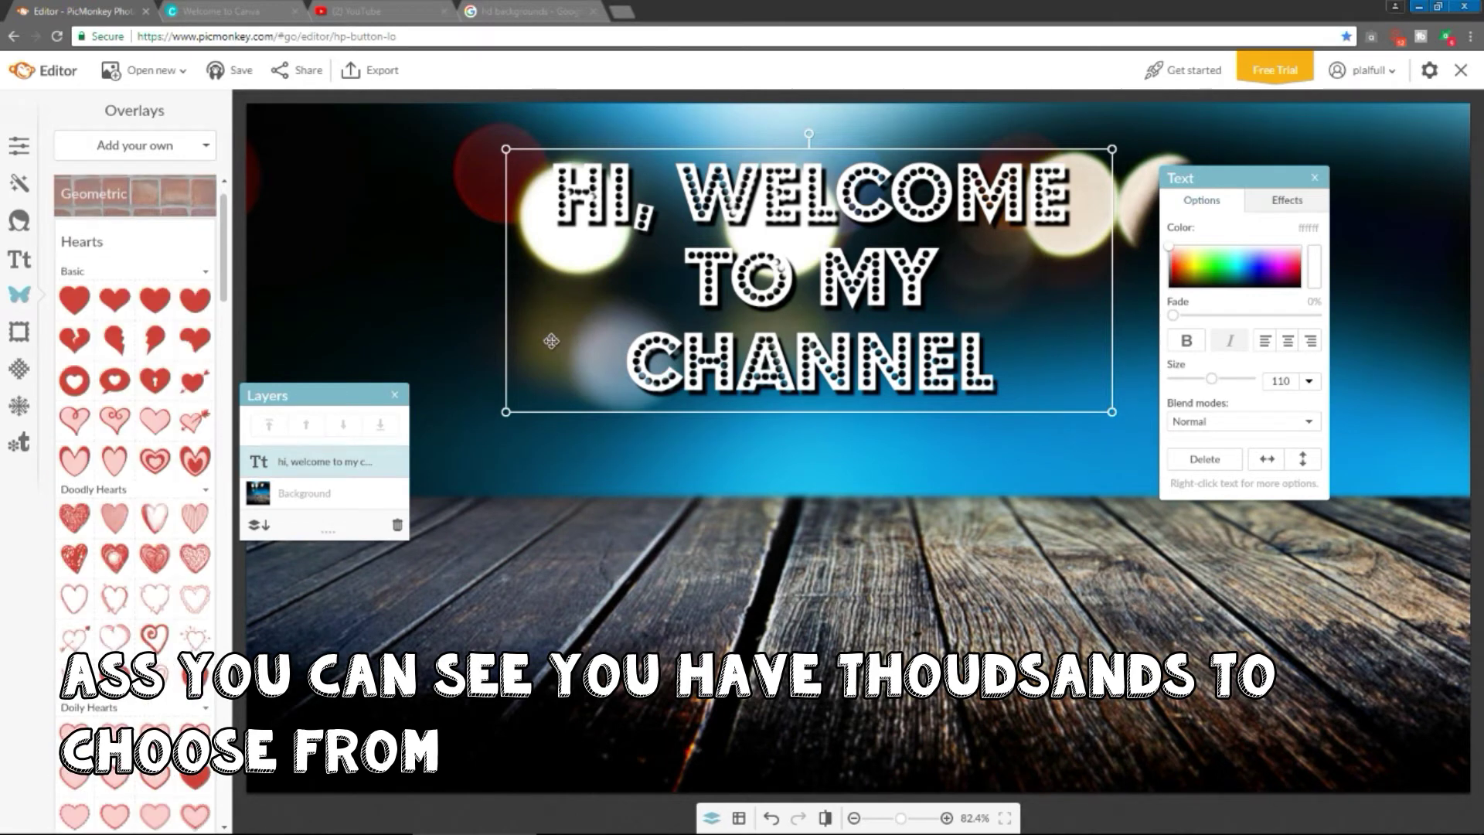
click(77, 303)
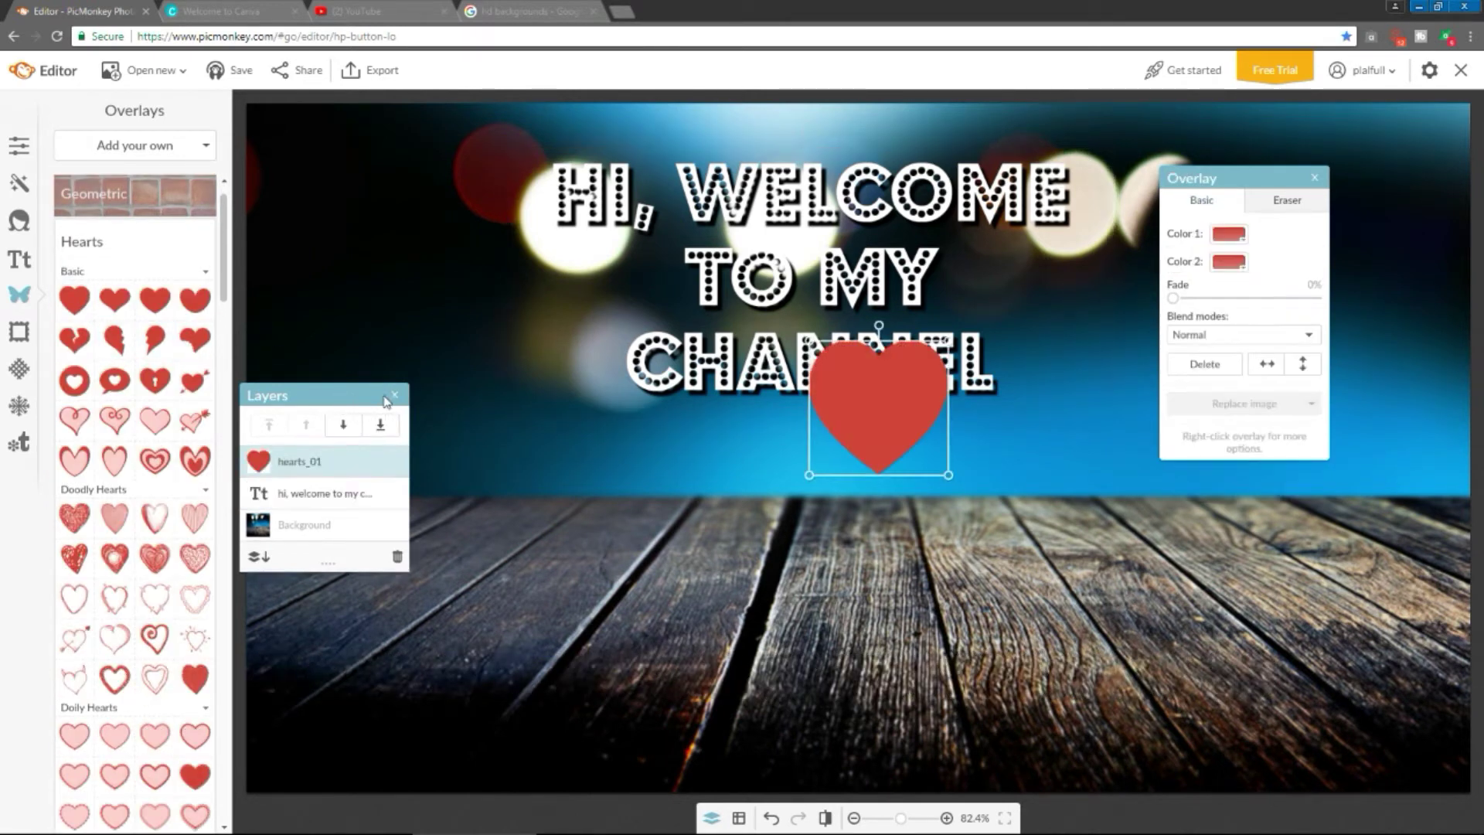
drag(871, 425, 422, 265)
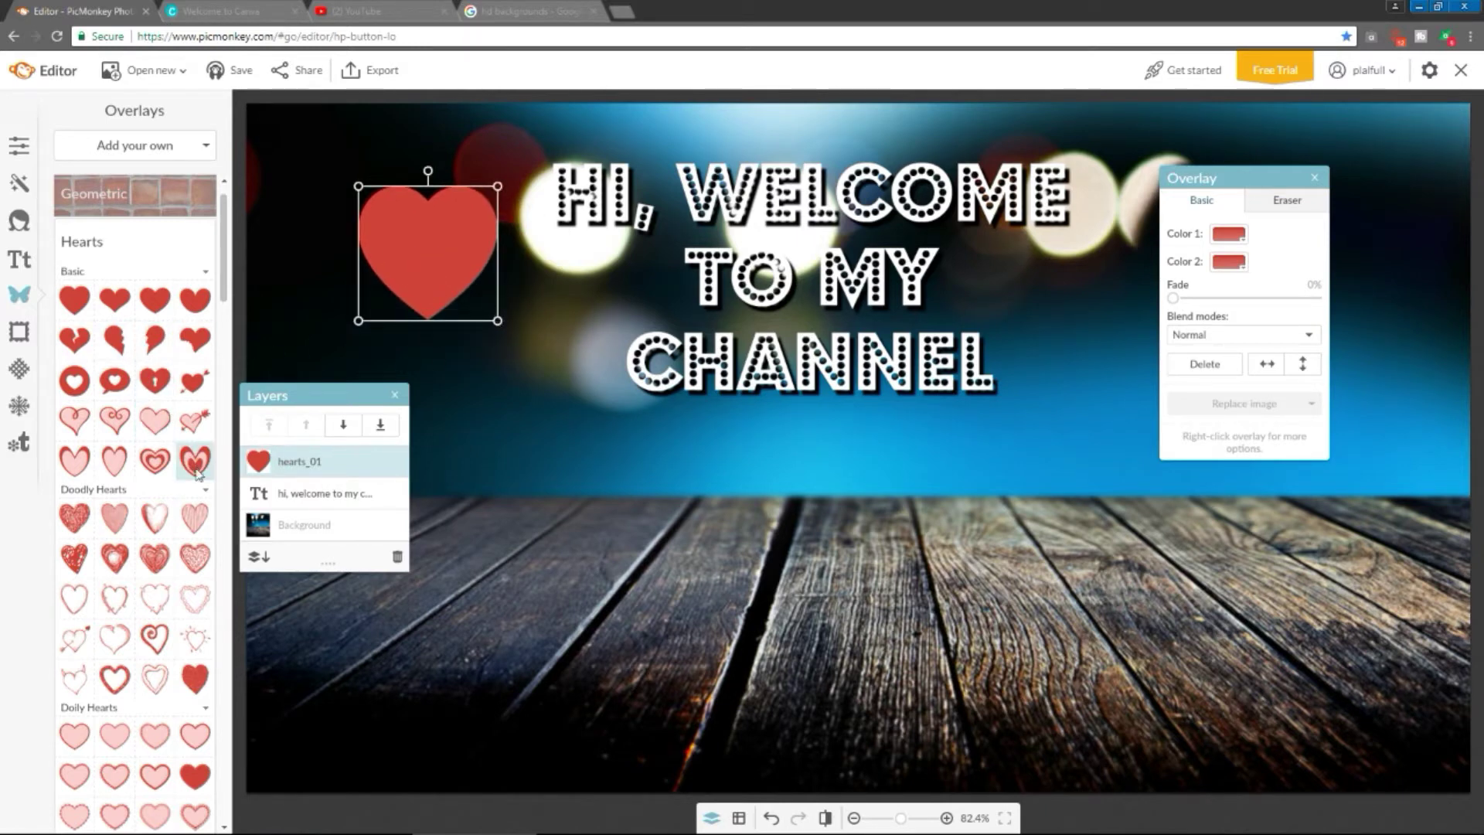
click(75, 518)
drag(872, 437, 1196, 257)
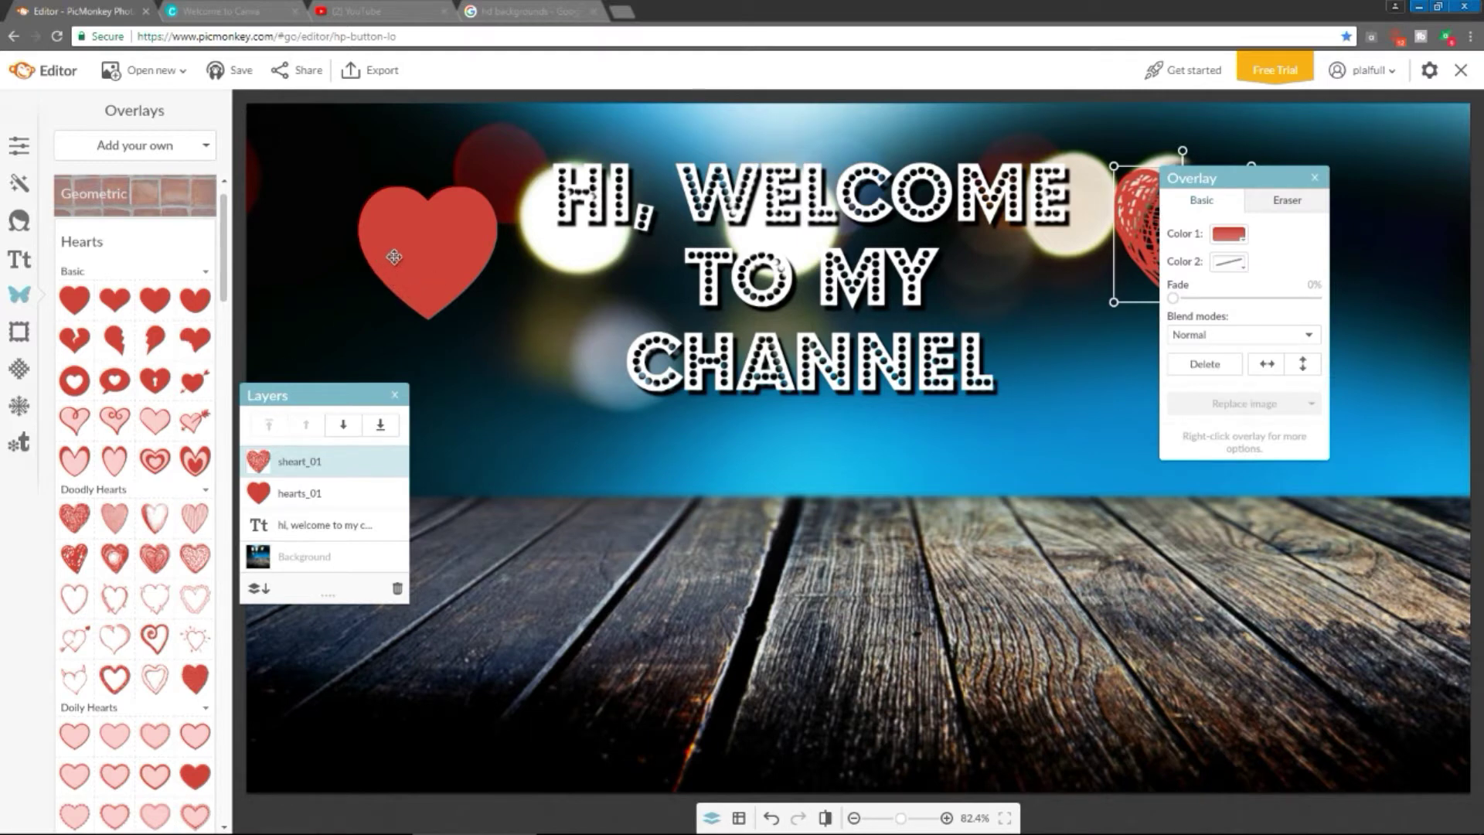
drag(392, 253, 363, 240)
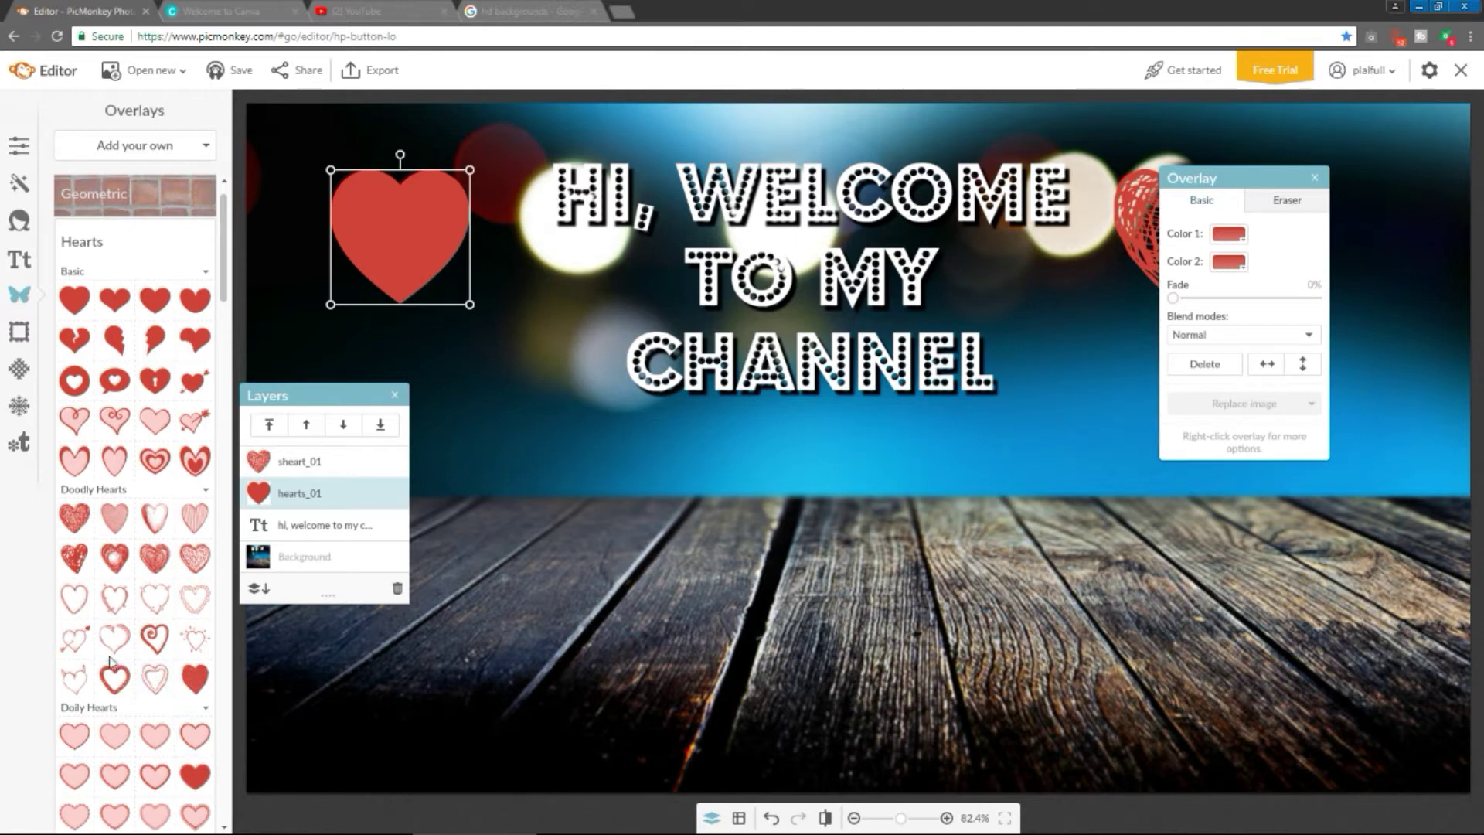
drag(113, 646, 837, 521)
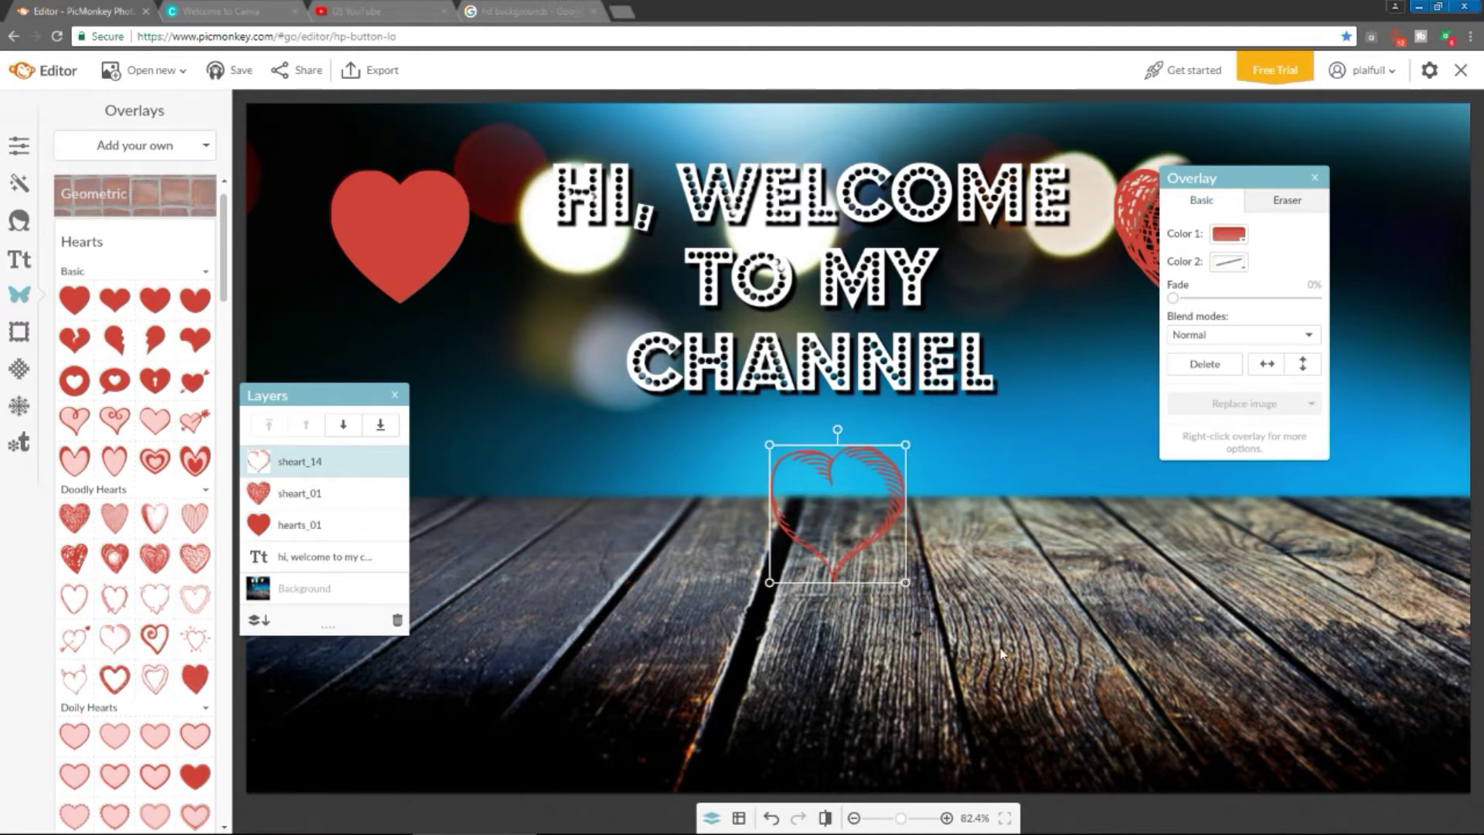
click(1084, 666)
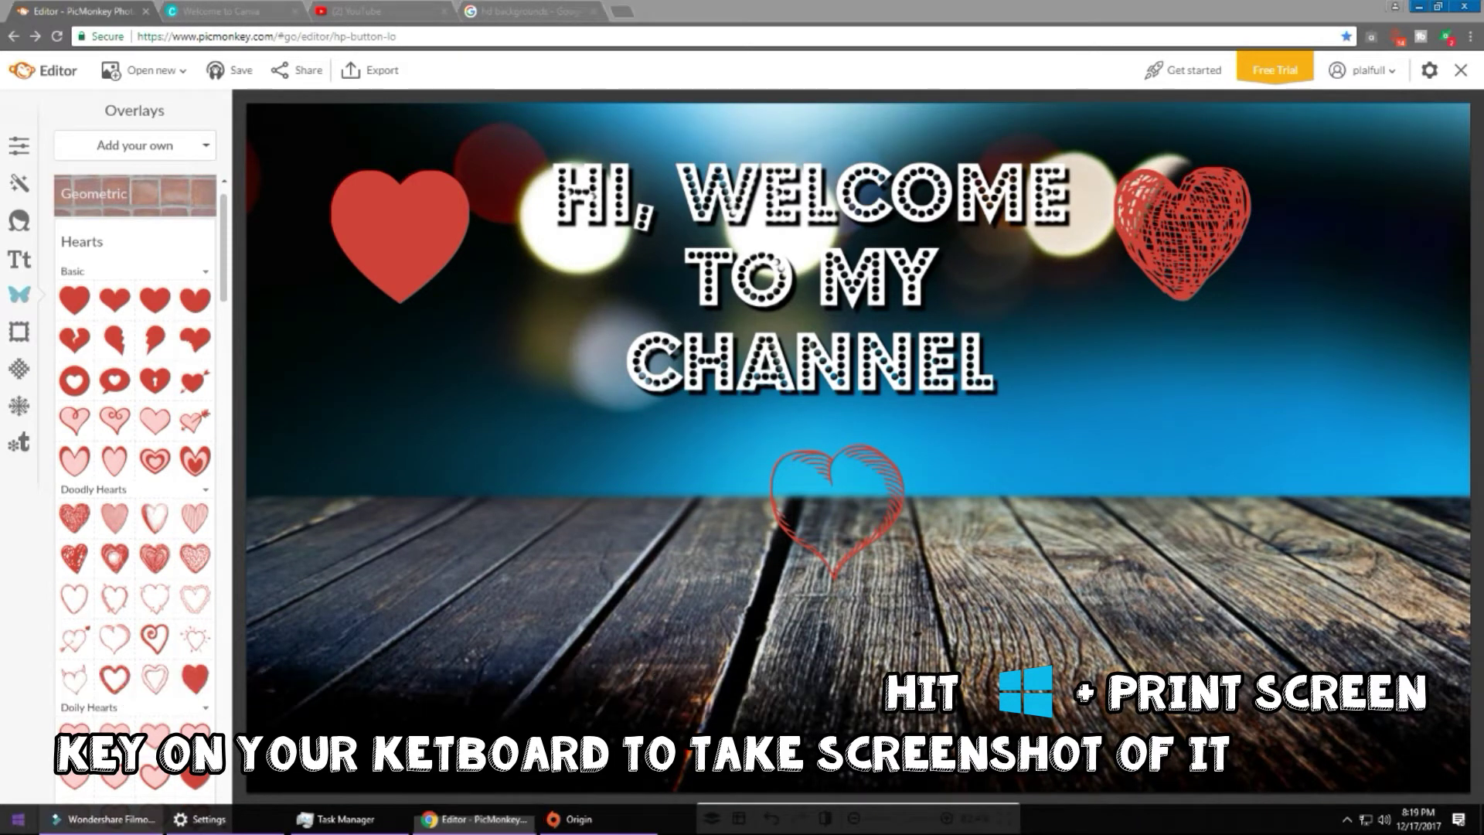
Launch Paint 3D from the Start menu's All apps list
key(super)
click(17, 404)
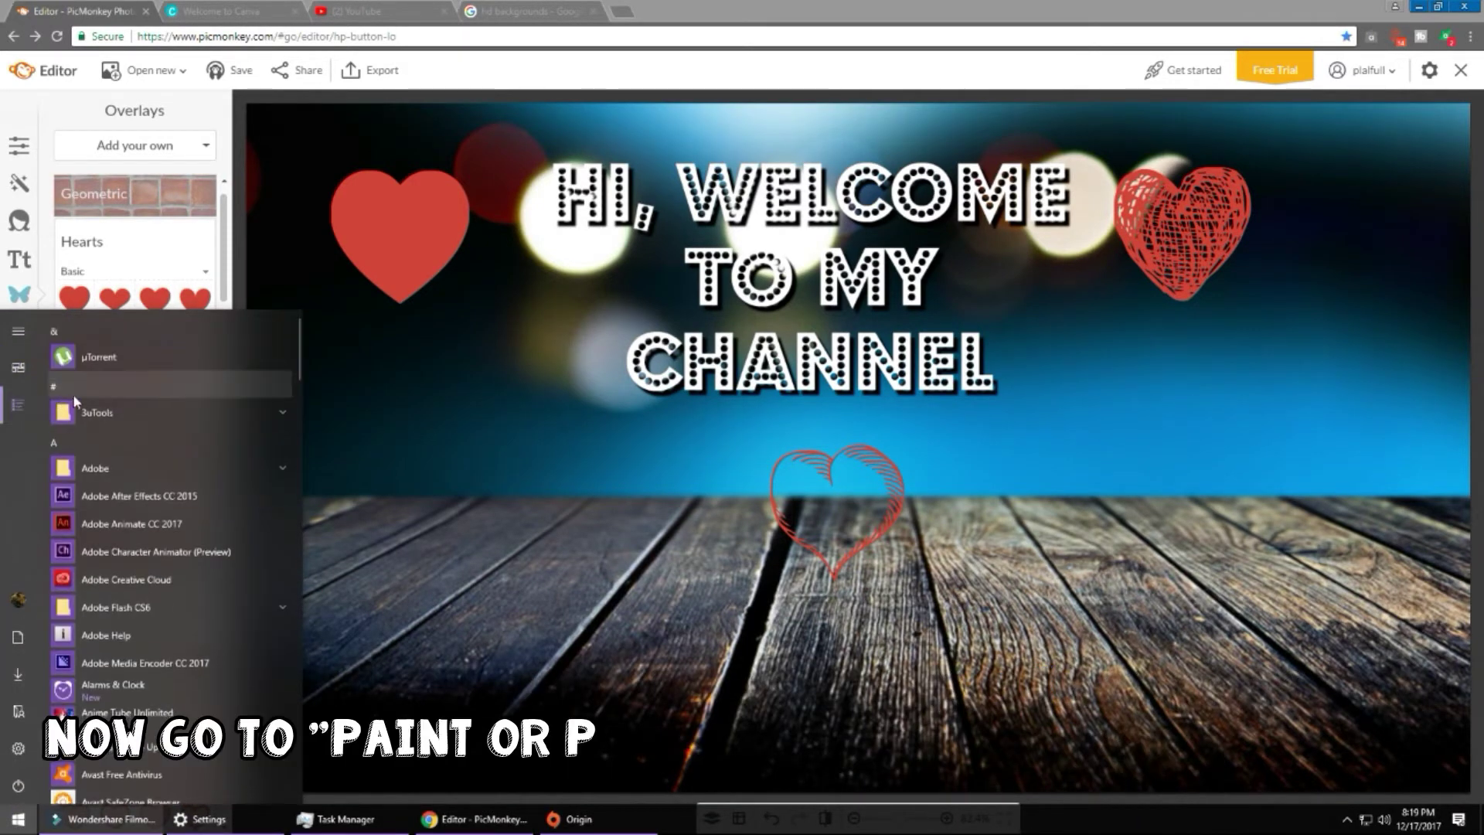
scroll(144, 402, down, 2)
scroll(149, 503, down, 3)
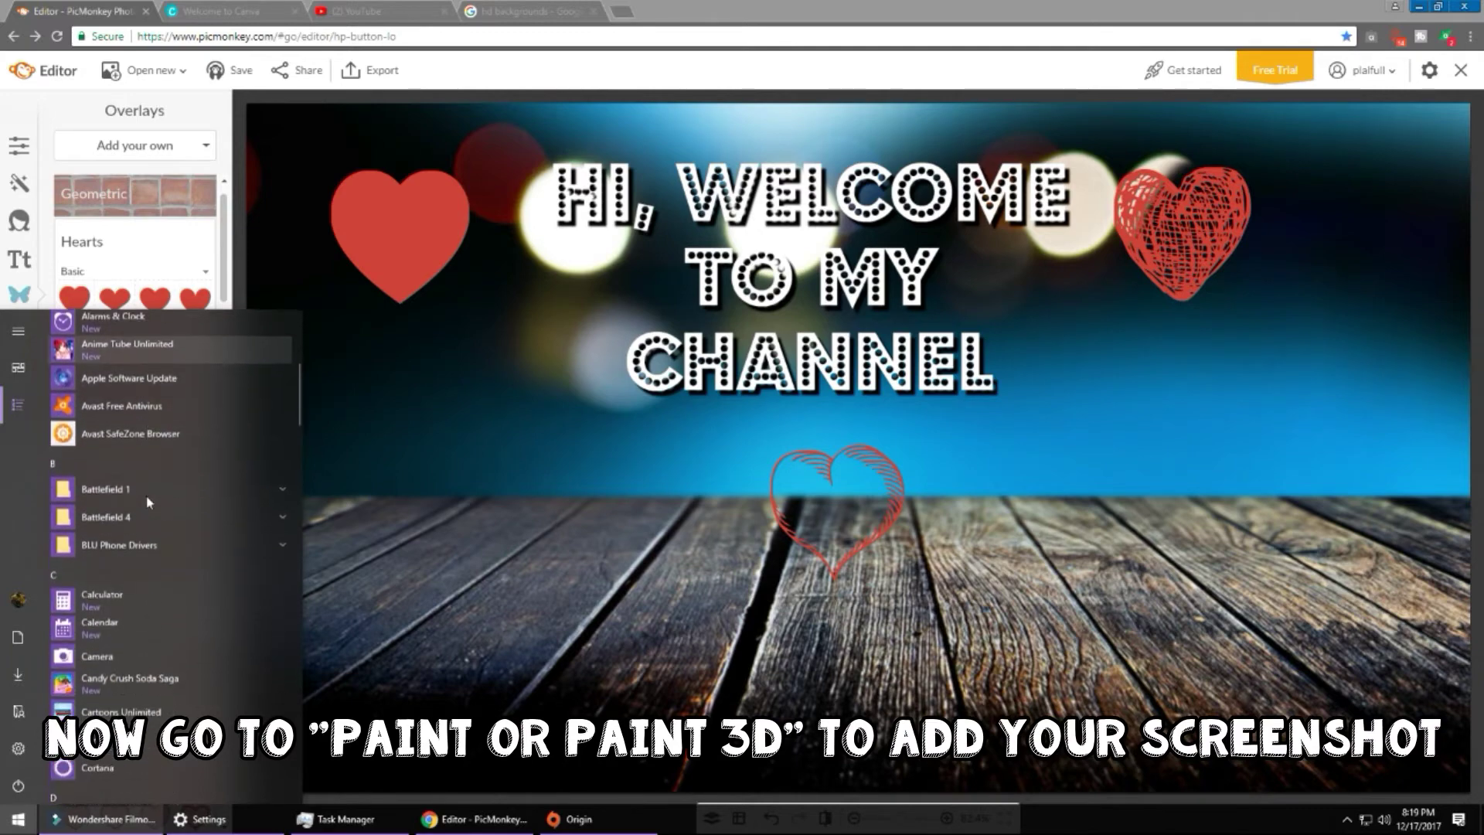
scroll(149, 503, down, 2)
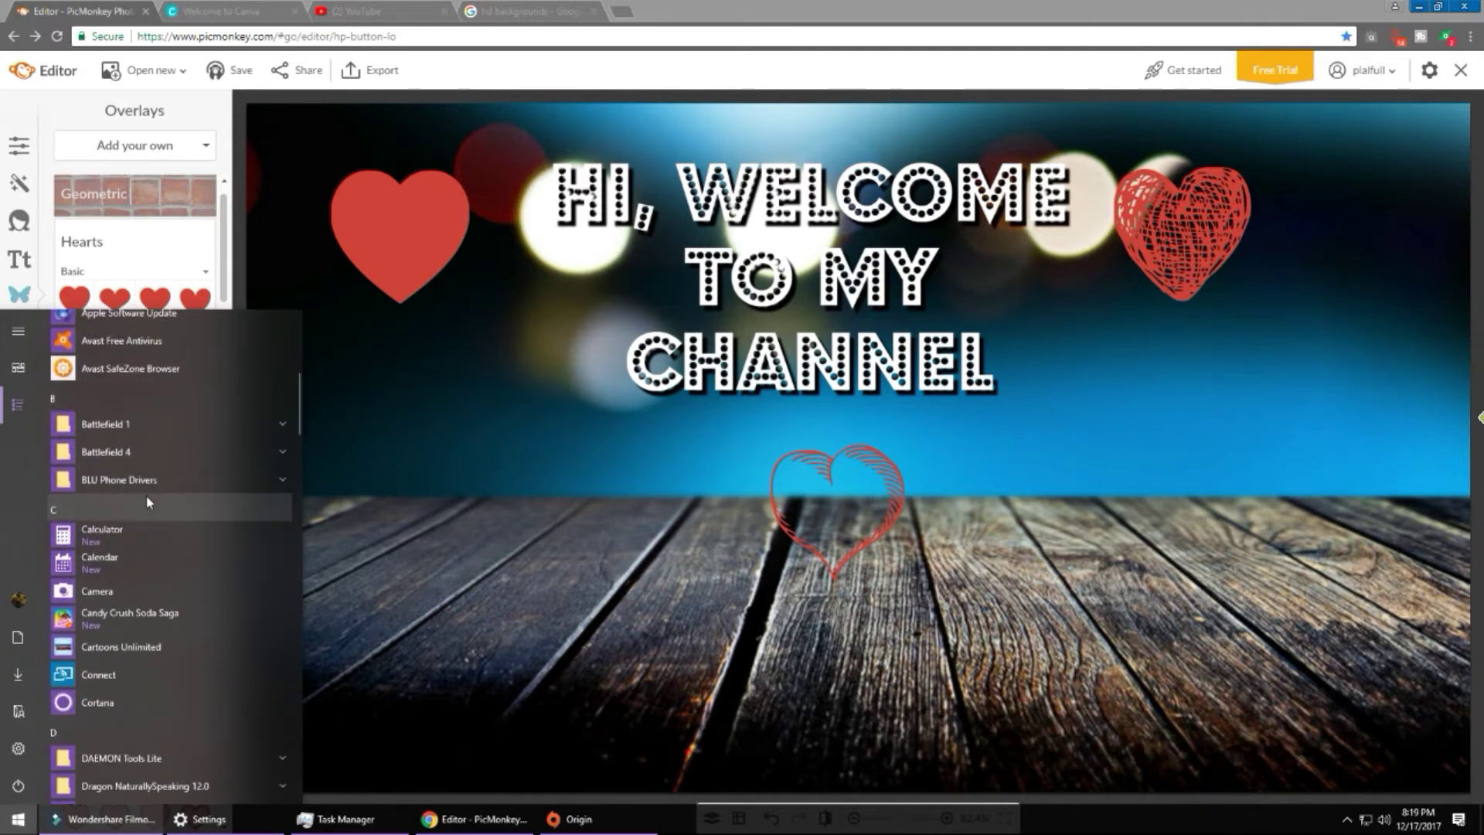
scroll(149, 502, down, 2)
scroll(149, 503, down, 2)
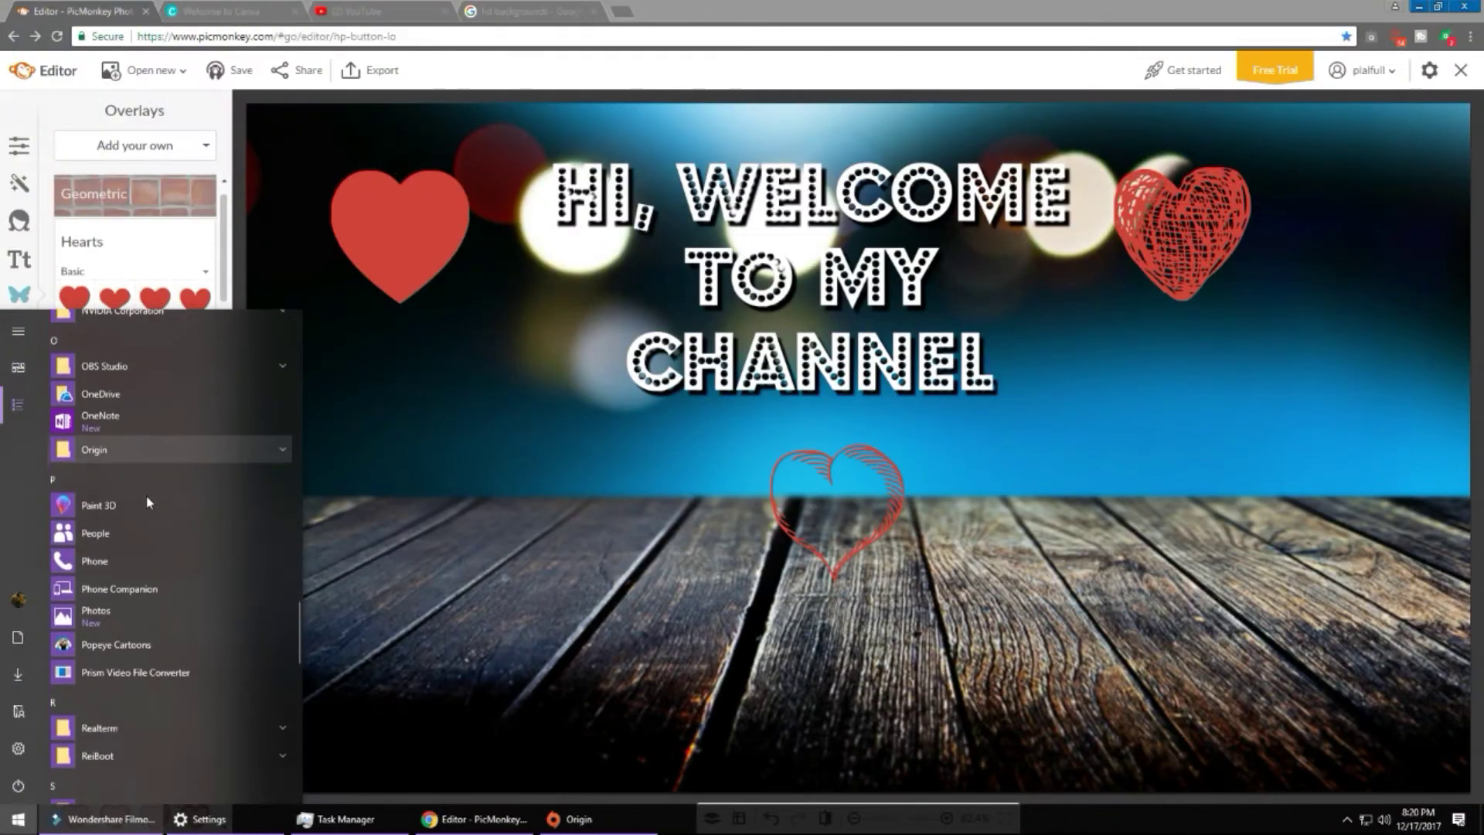
click(91, 510)
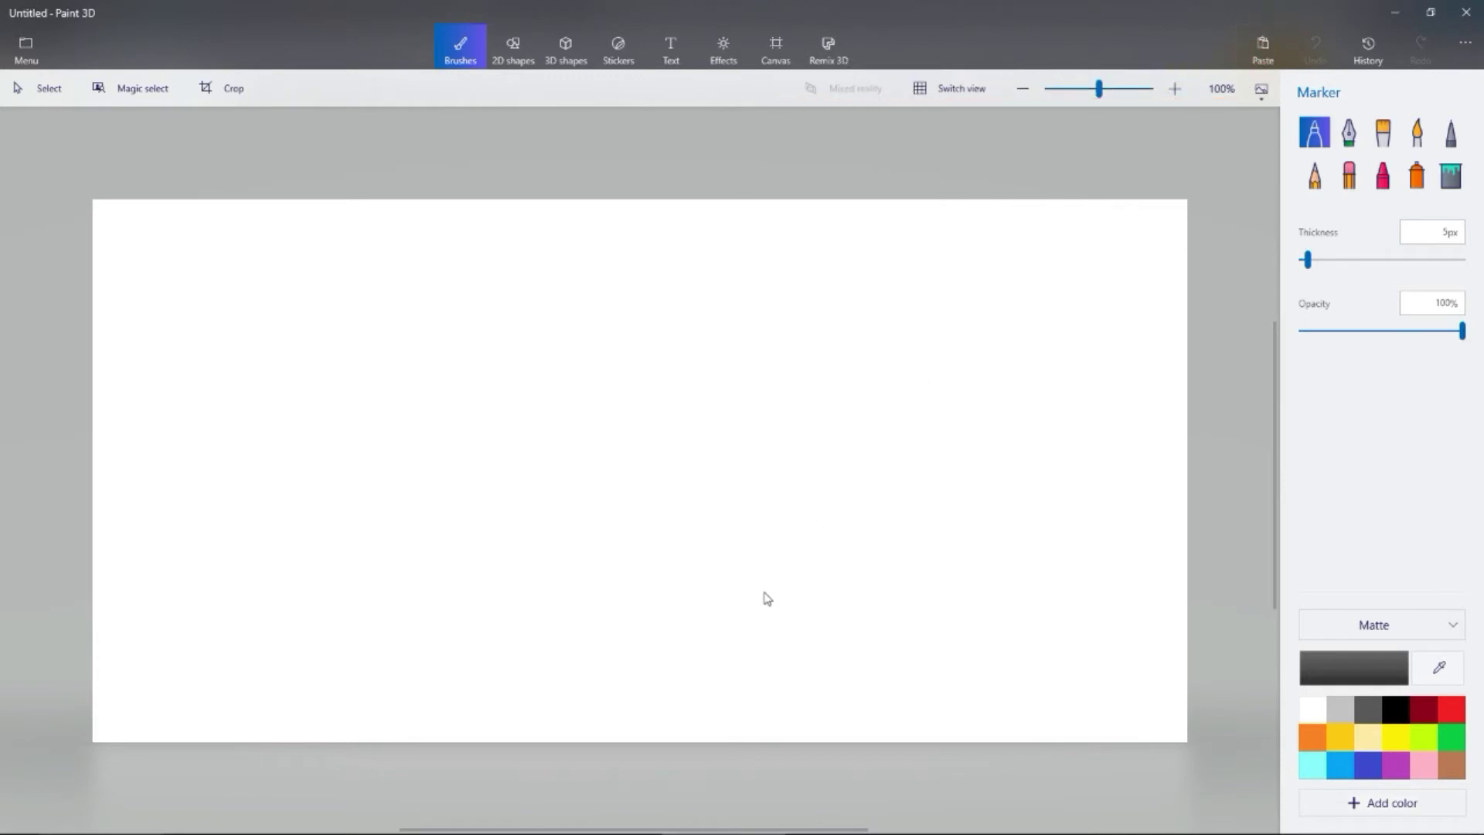
Paste the captured PicMonkey banner screenshot onto the blank Paint 3D canvas
key(ctrl+v)
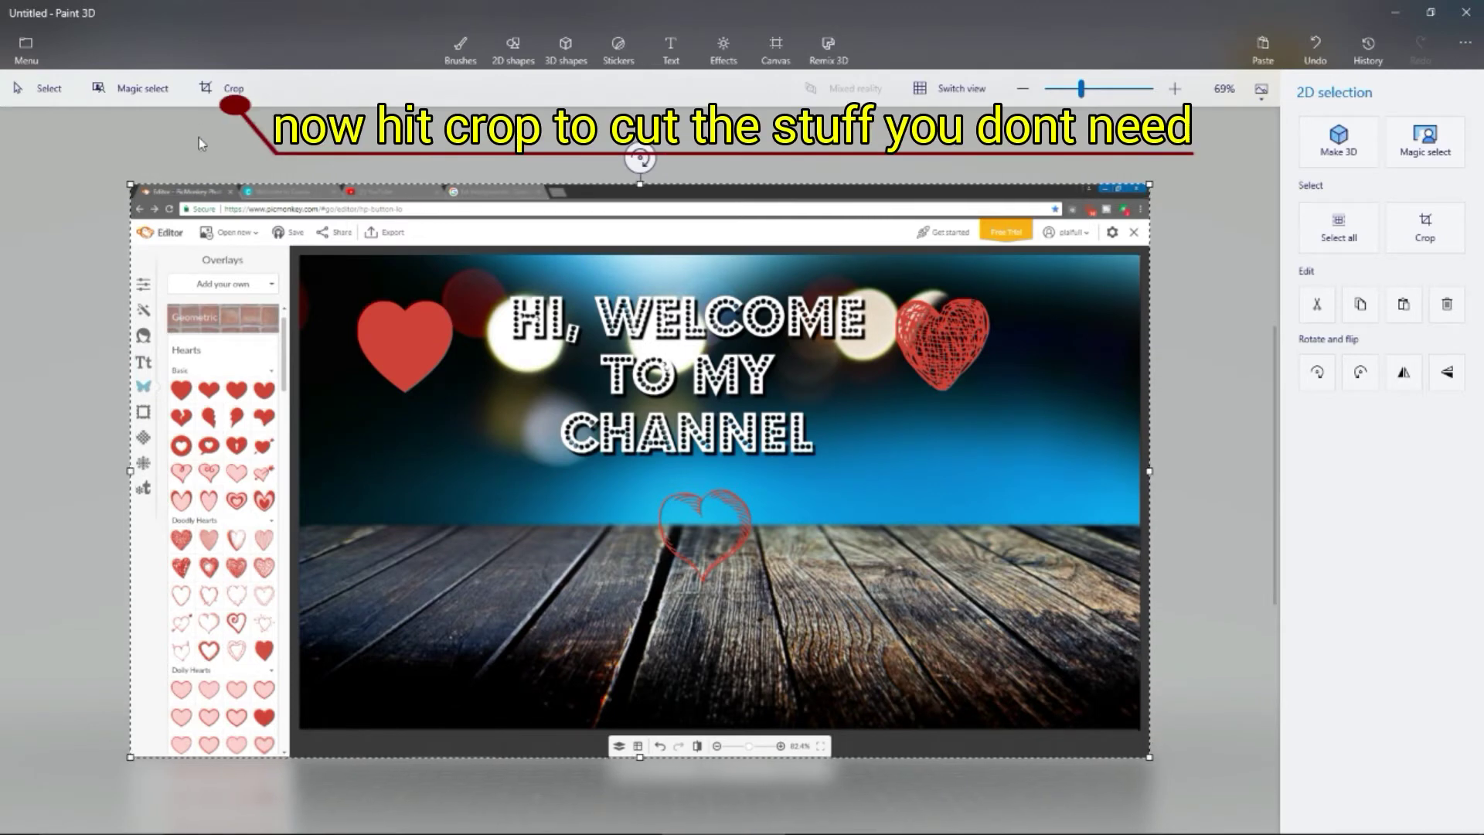
Crop the screenshot to the banner, trimming the browser area, editor toolbar and right strip
click(214, 99)
mouse_move(130, 185)
mouse_down()
mouse_move(370, 263)
mouse_move(301, 255)
mouse_up()
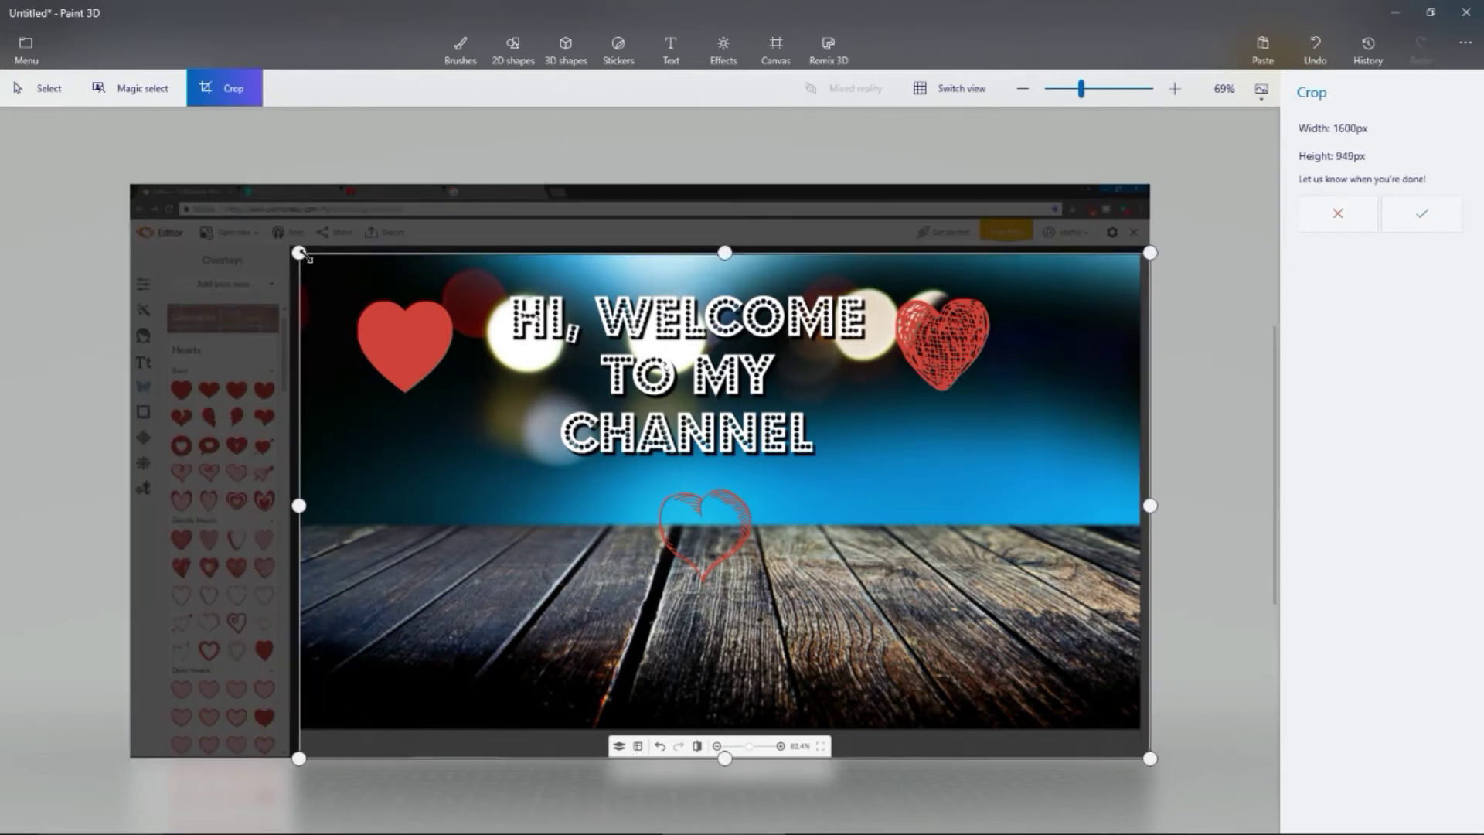
drag(726, 758, 722, 730)
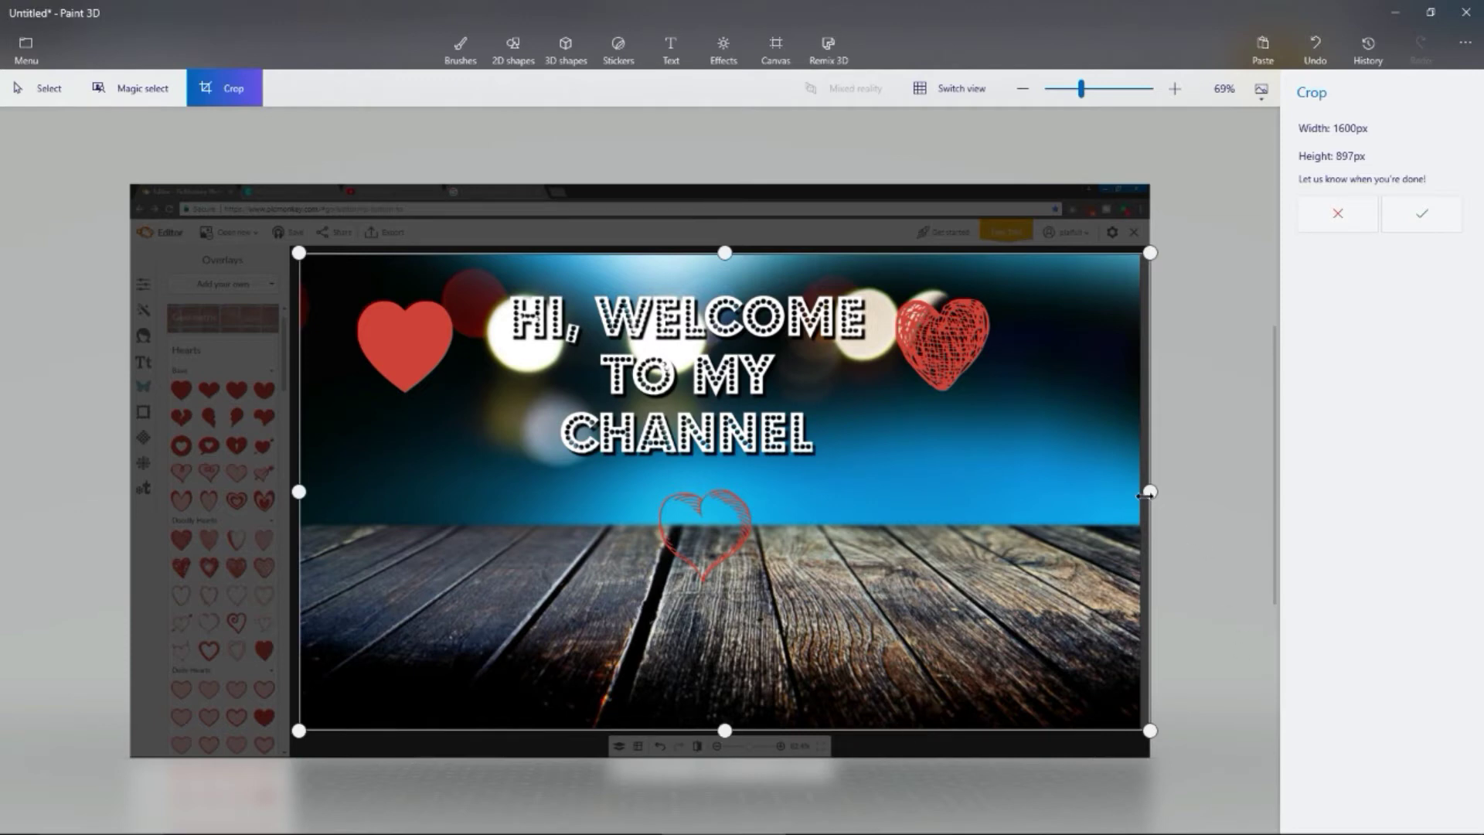
drag(1148, 491, 1139, 490)
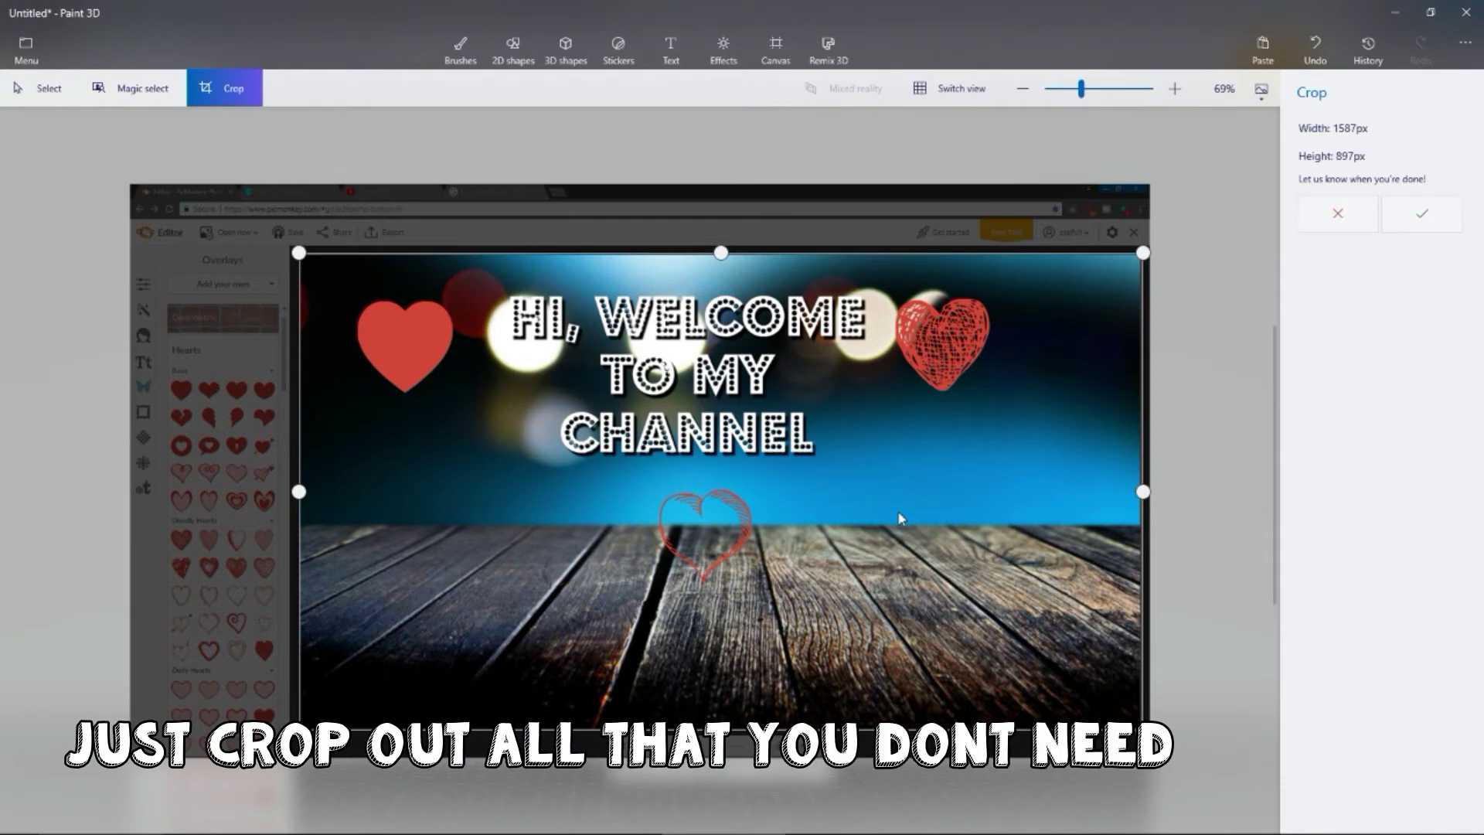
click(1426, 214)
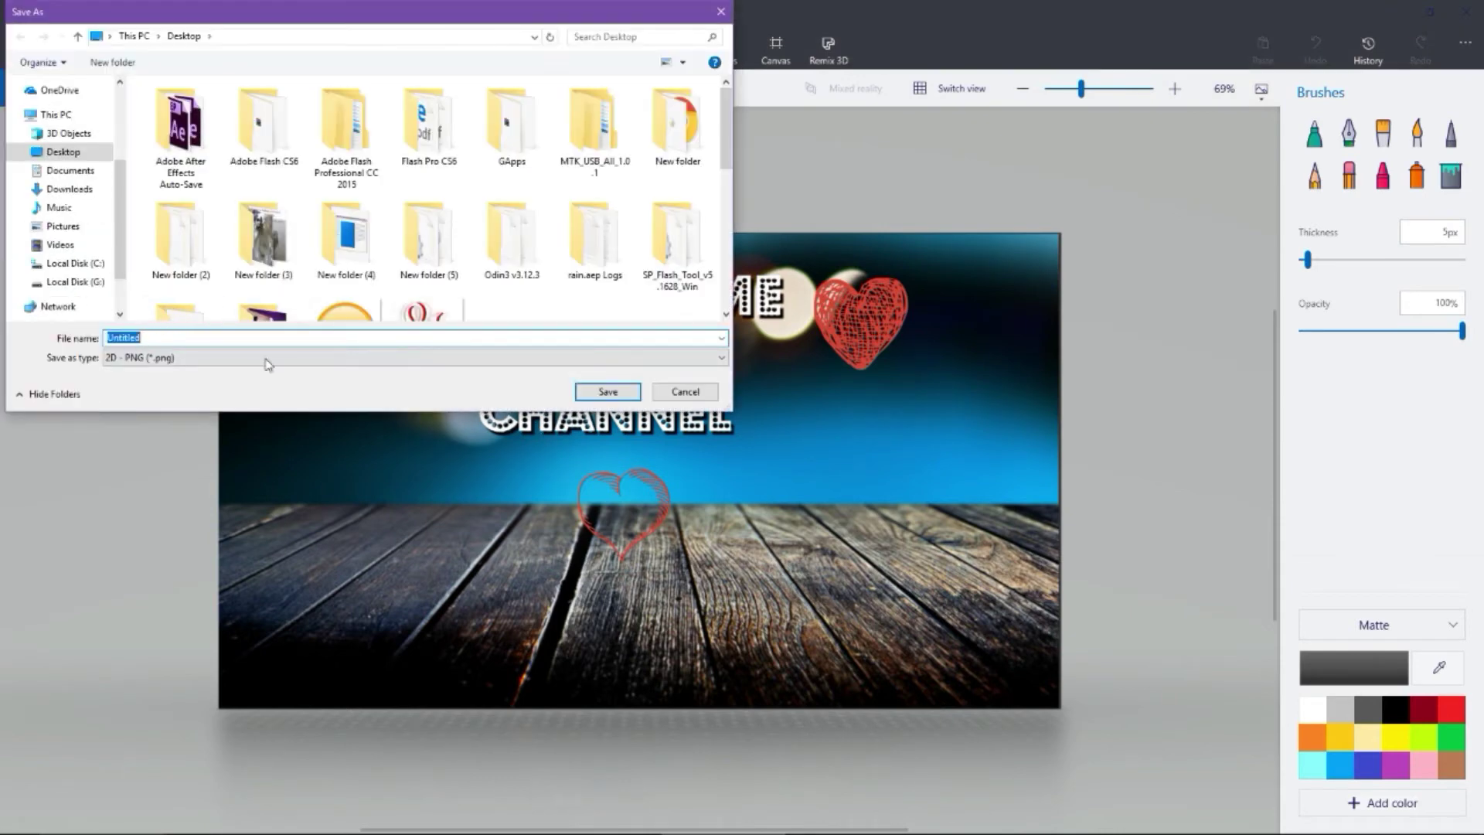
Save the cropped banner over Untitled.png on the Desktop, then return to the PicMonkey browser
click(613, 394)
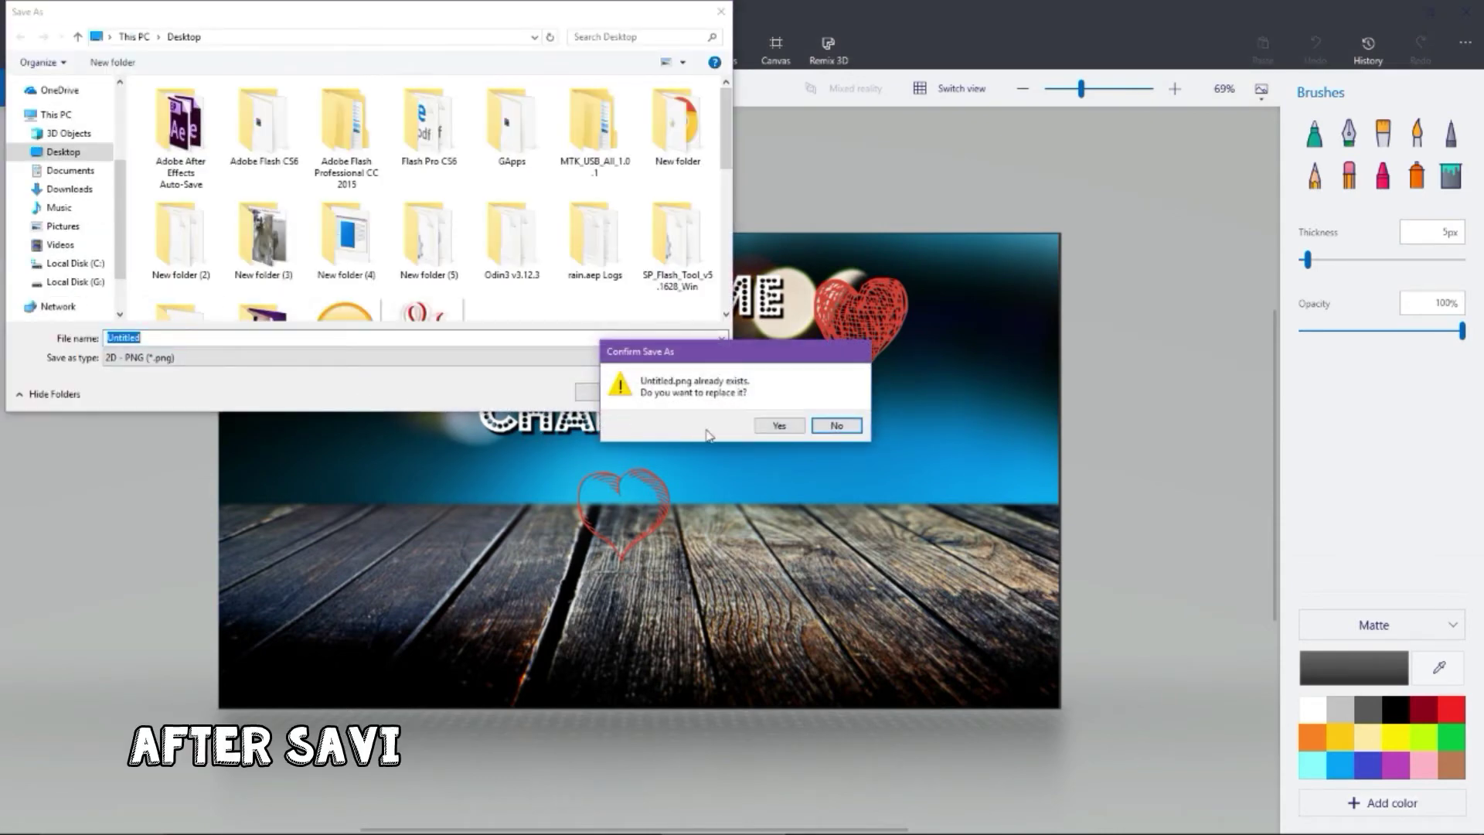
click(776, 428)
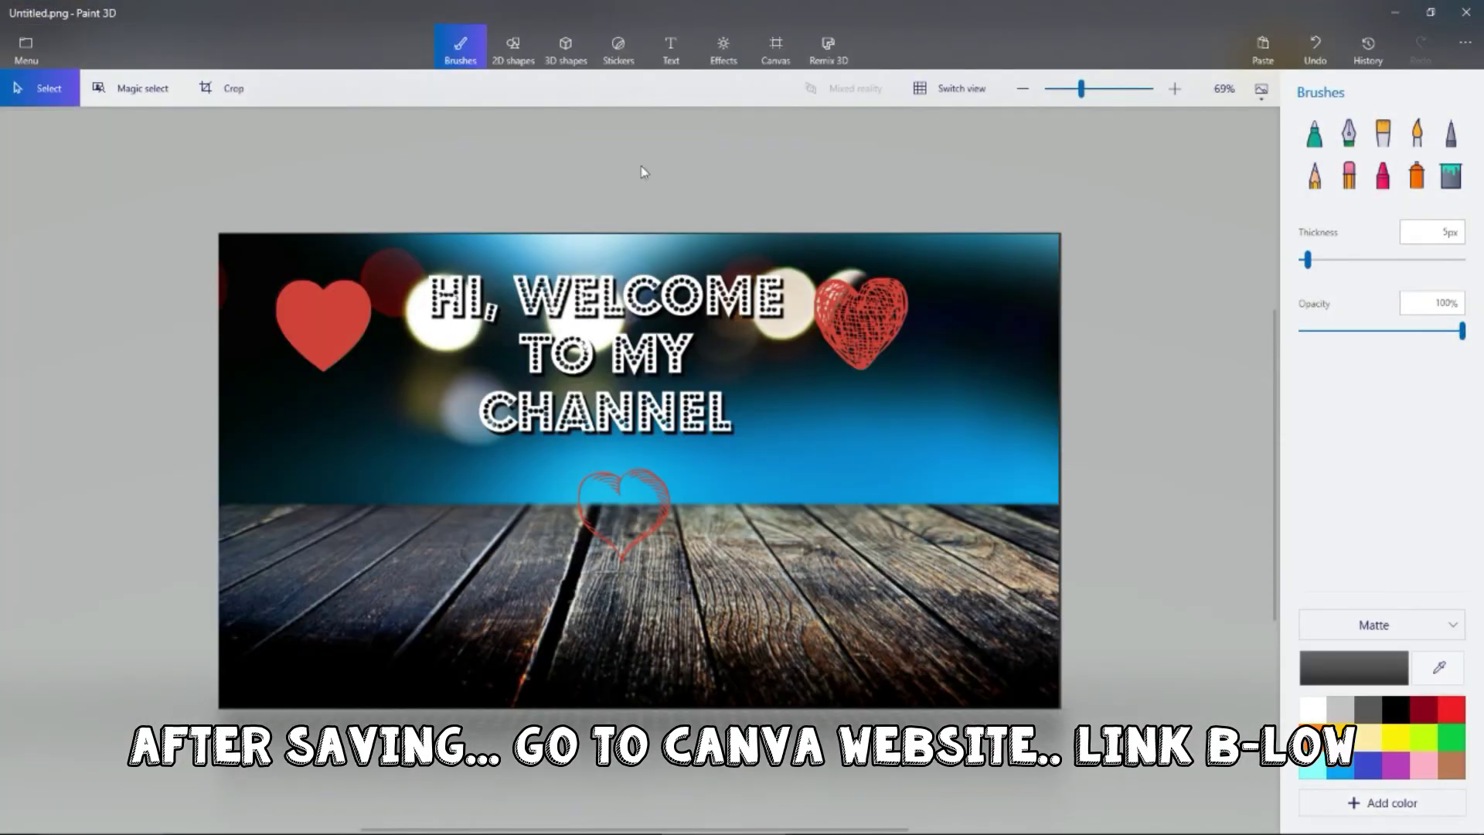
click(473, 823)
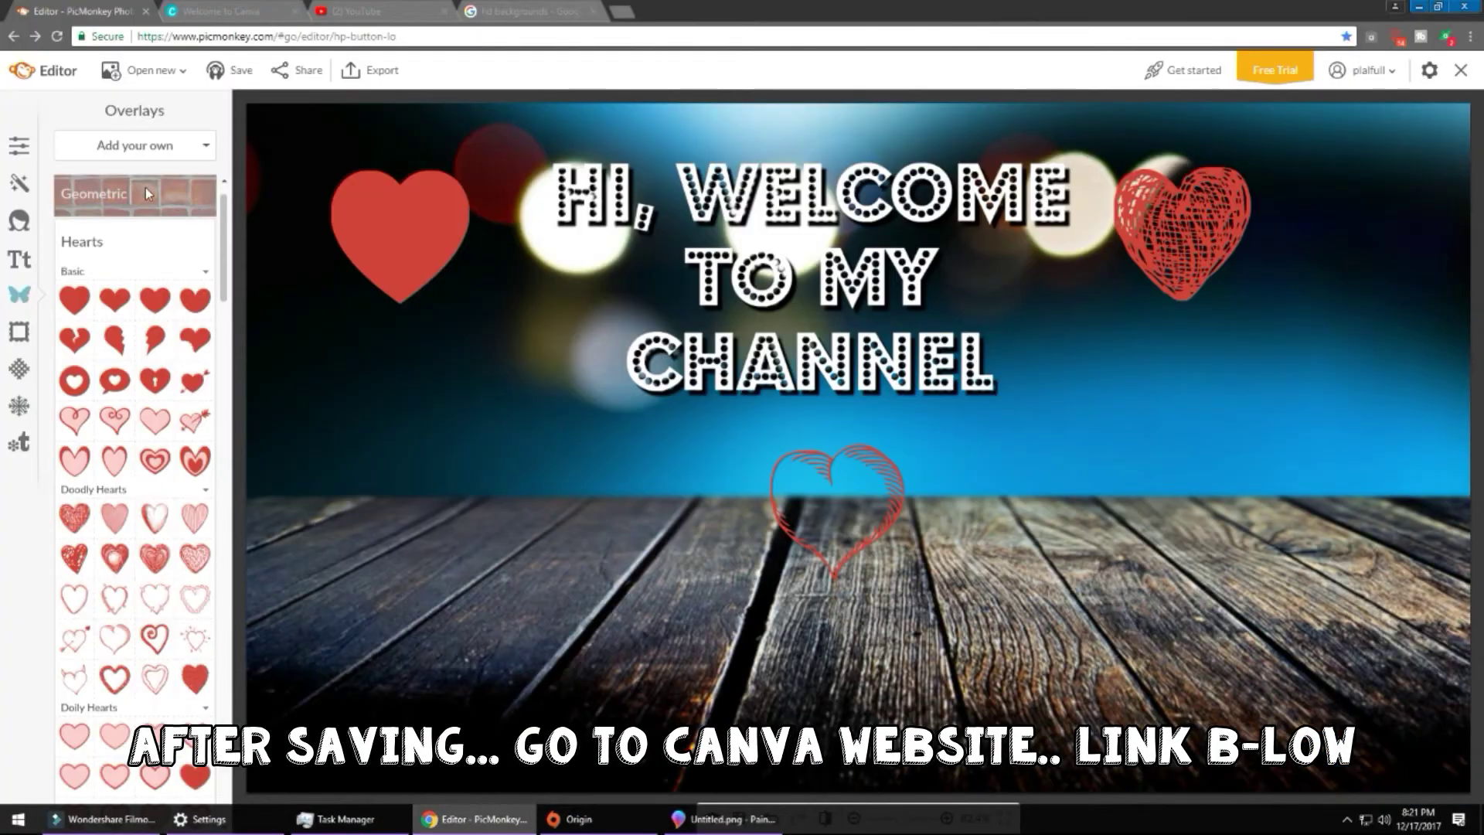
On Canva, create a custom-dimension design 1920 wide by 1080 tall in pixels
click(222, 9)
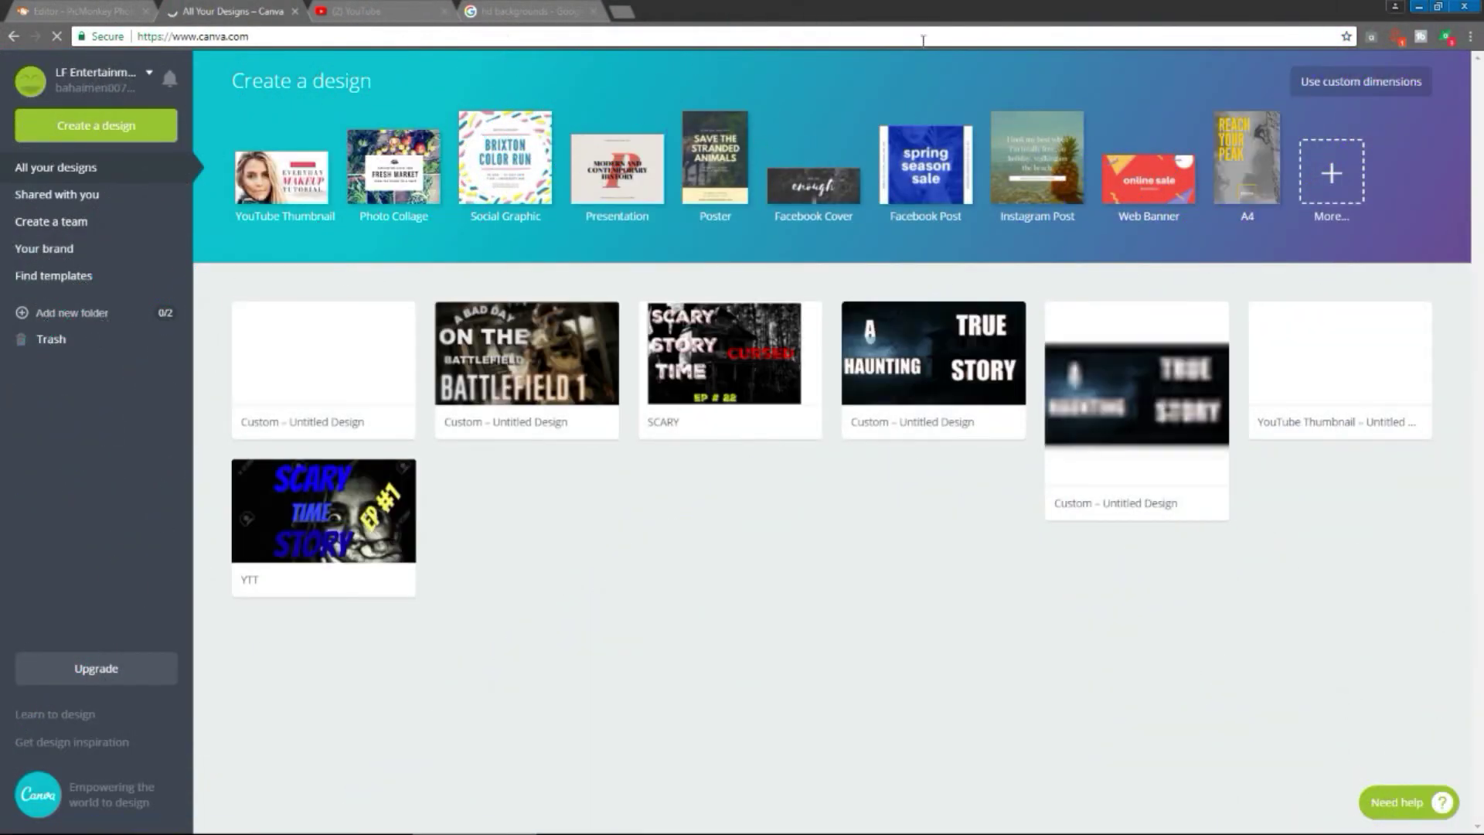
click(1346, 85)
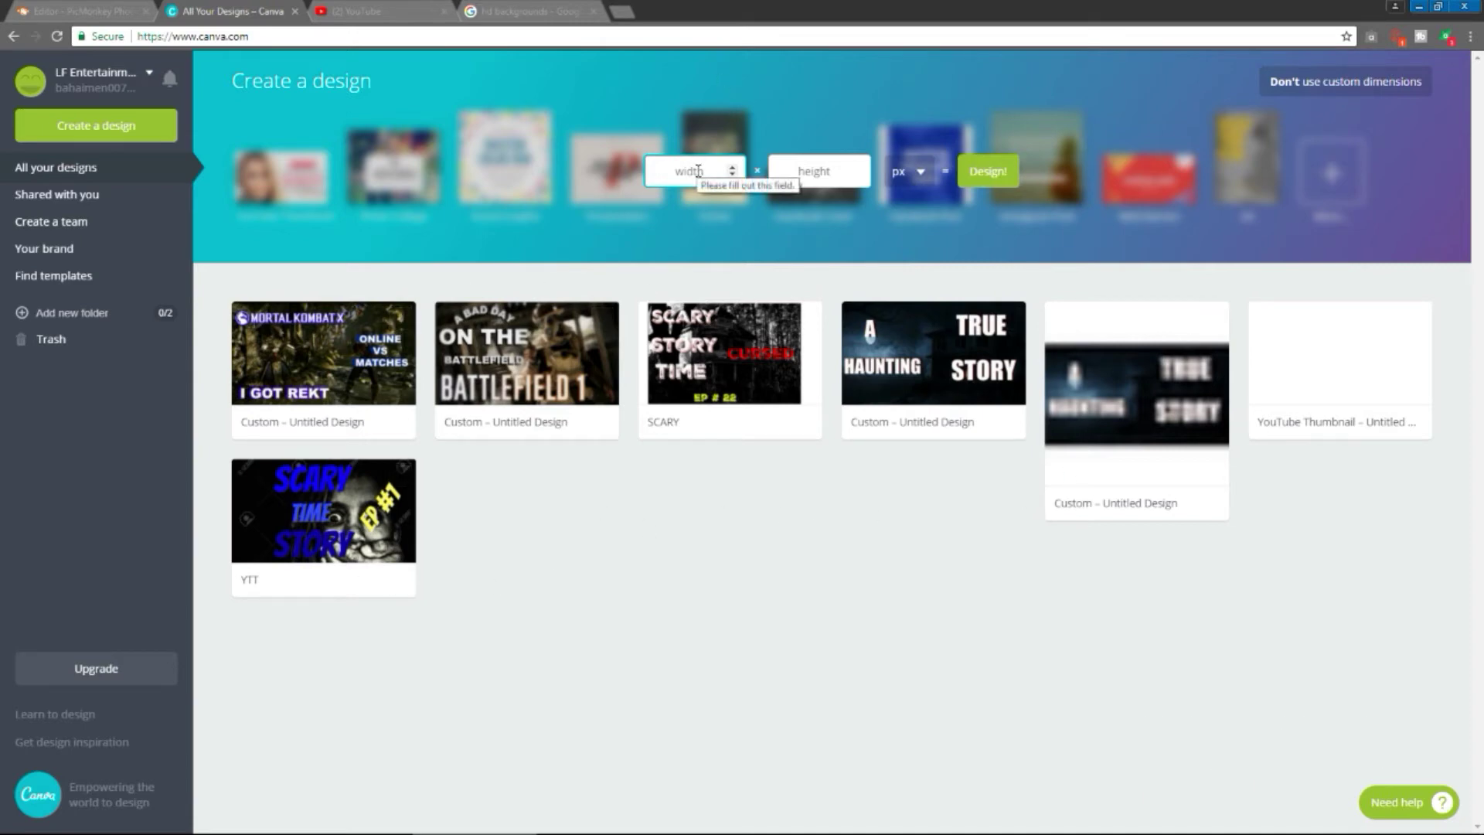
click(698, 171)
text(1)
text(920)
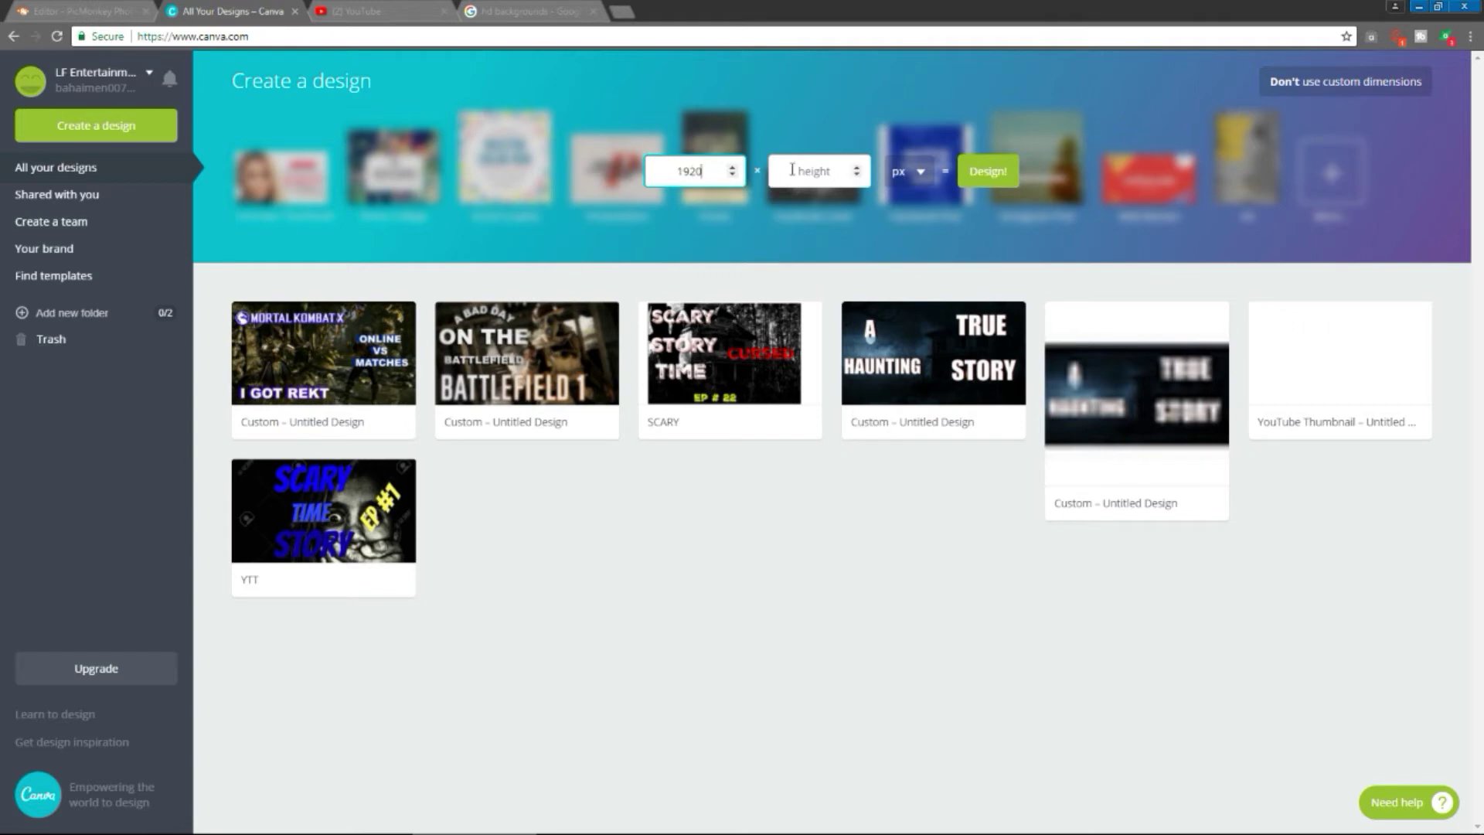
click(794, 170)
text(1080)
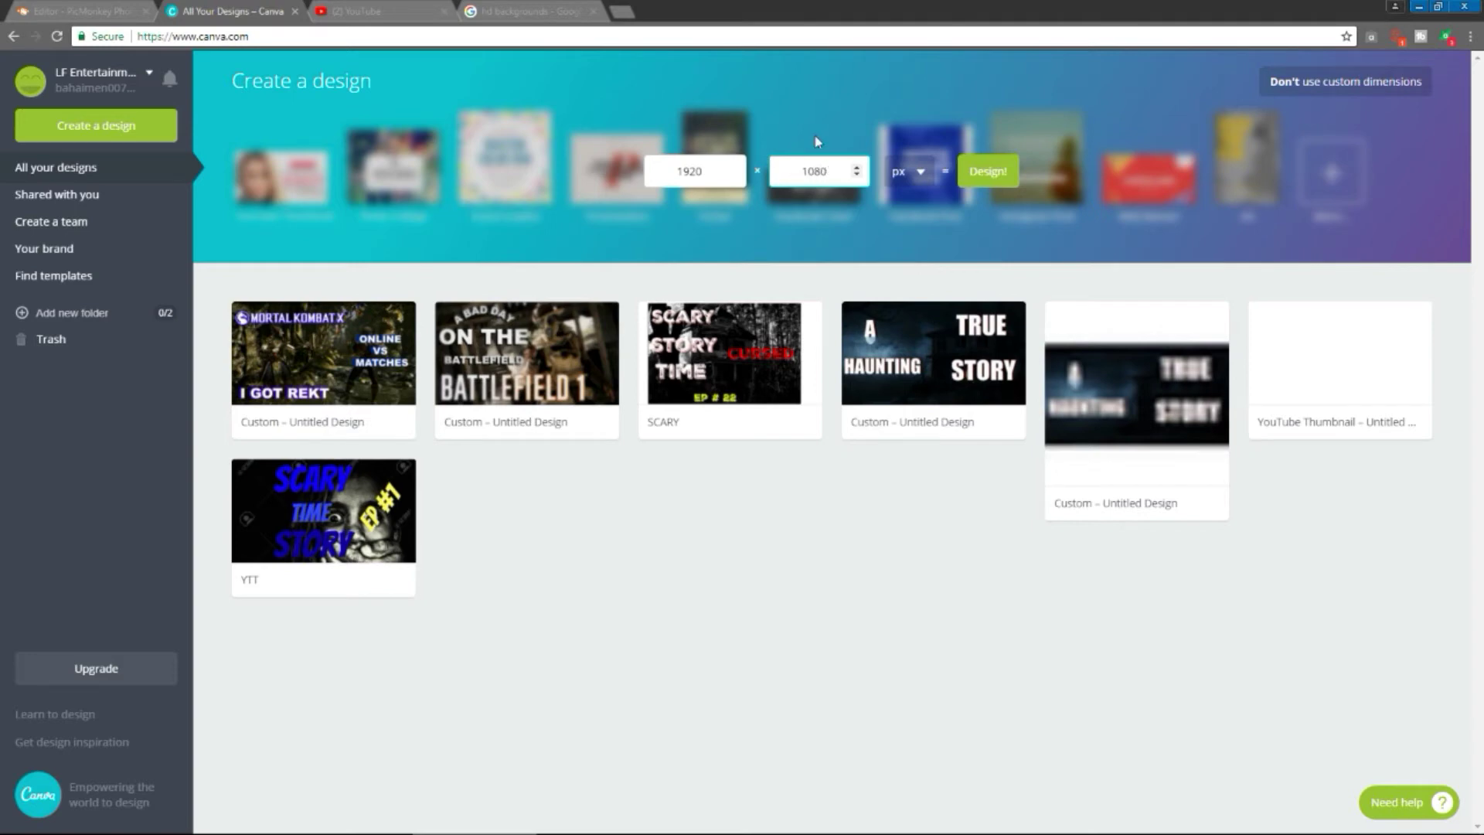
click(990, 171)
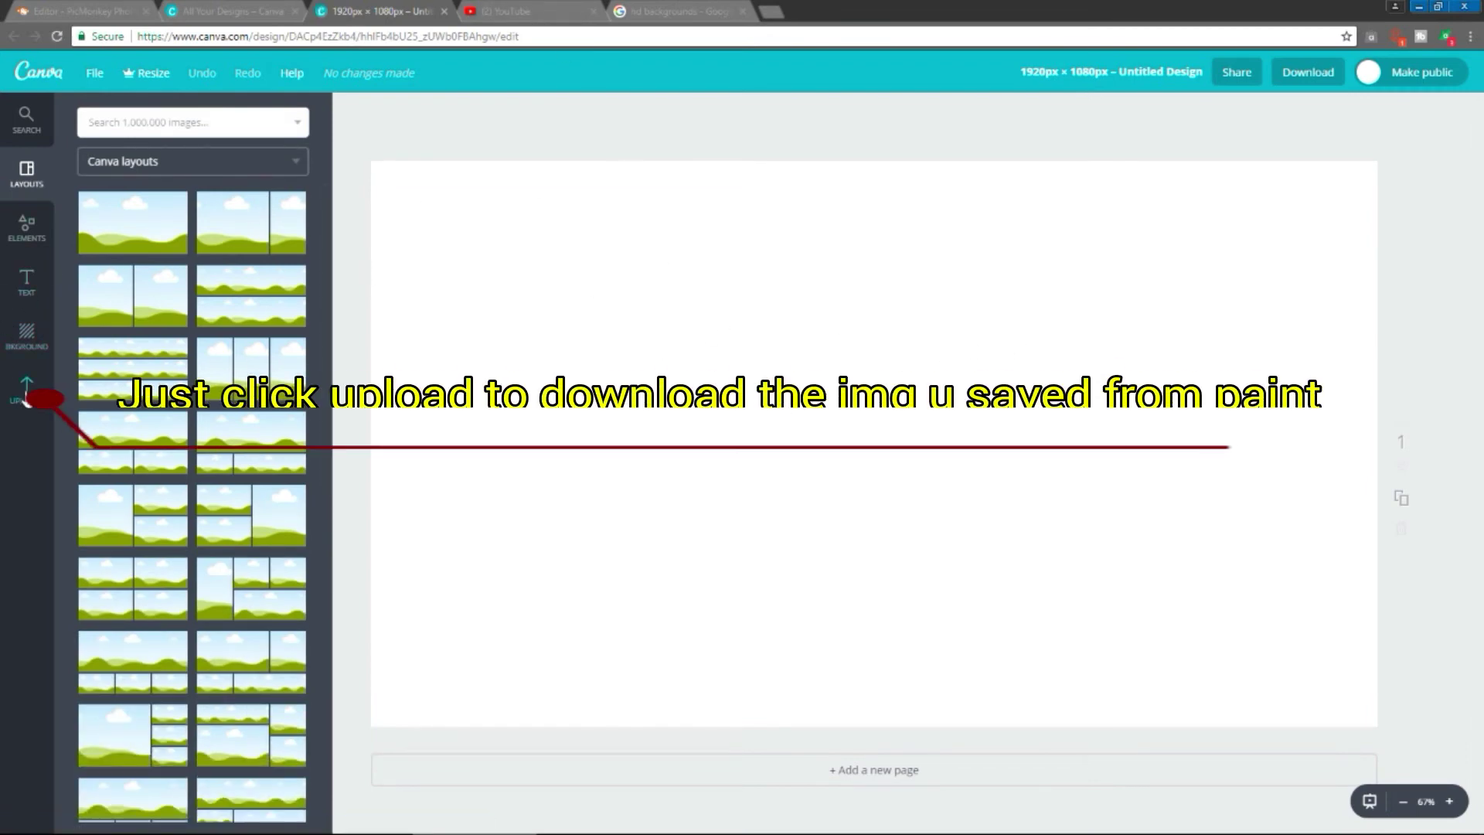
Upload the Untitled banner image from the Desktop into Canva's Uploads library
click(30, 383)
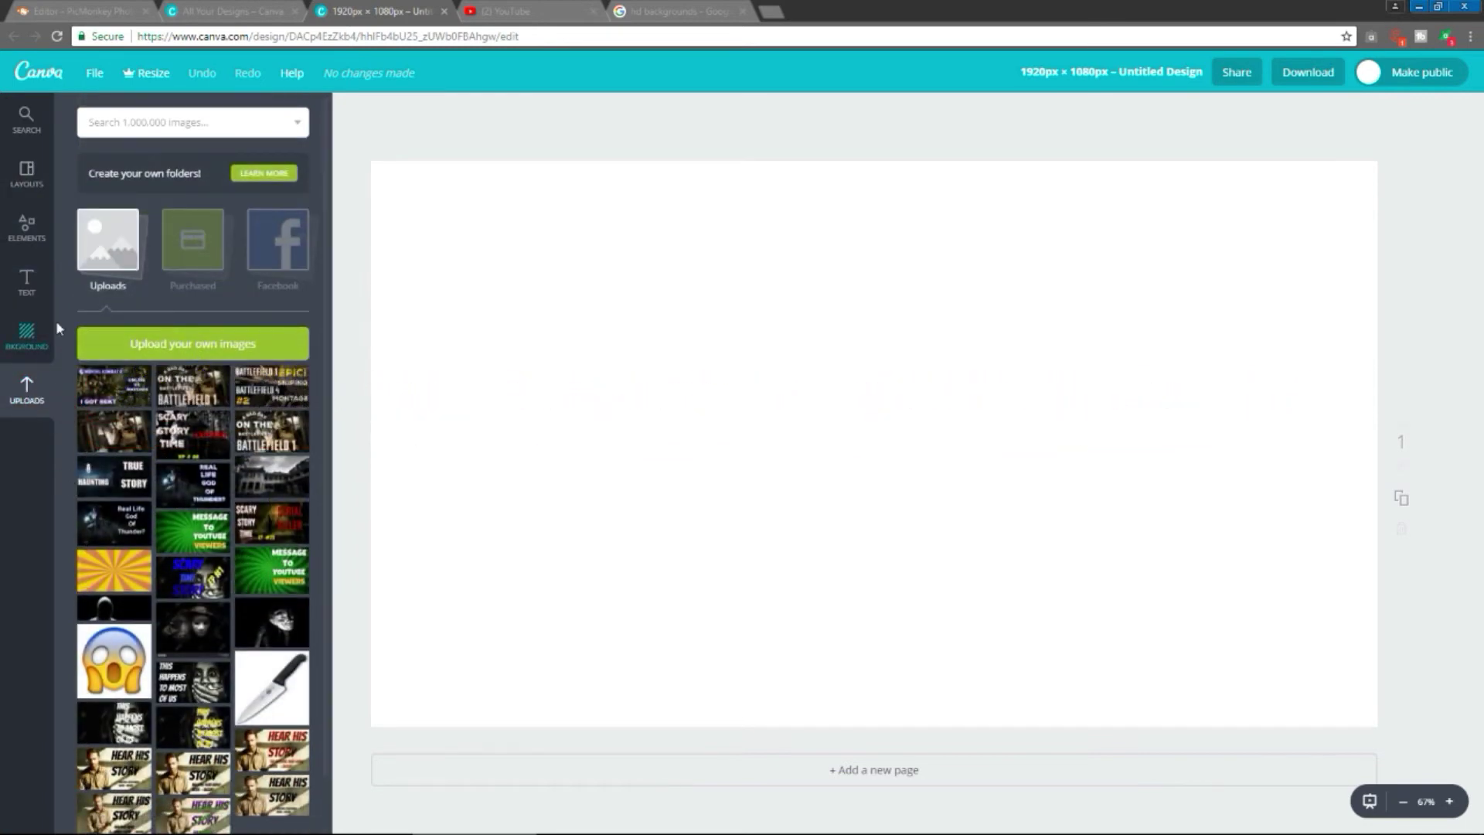
click(132, 341)
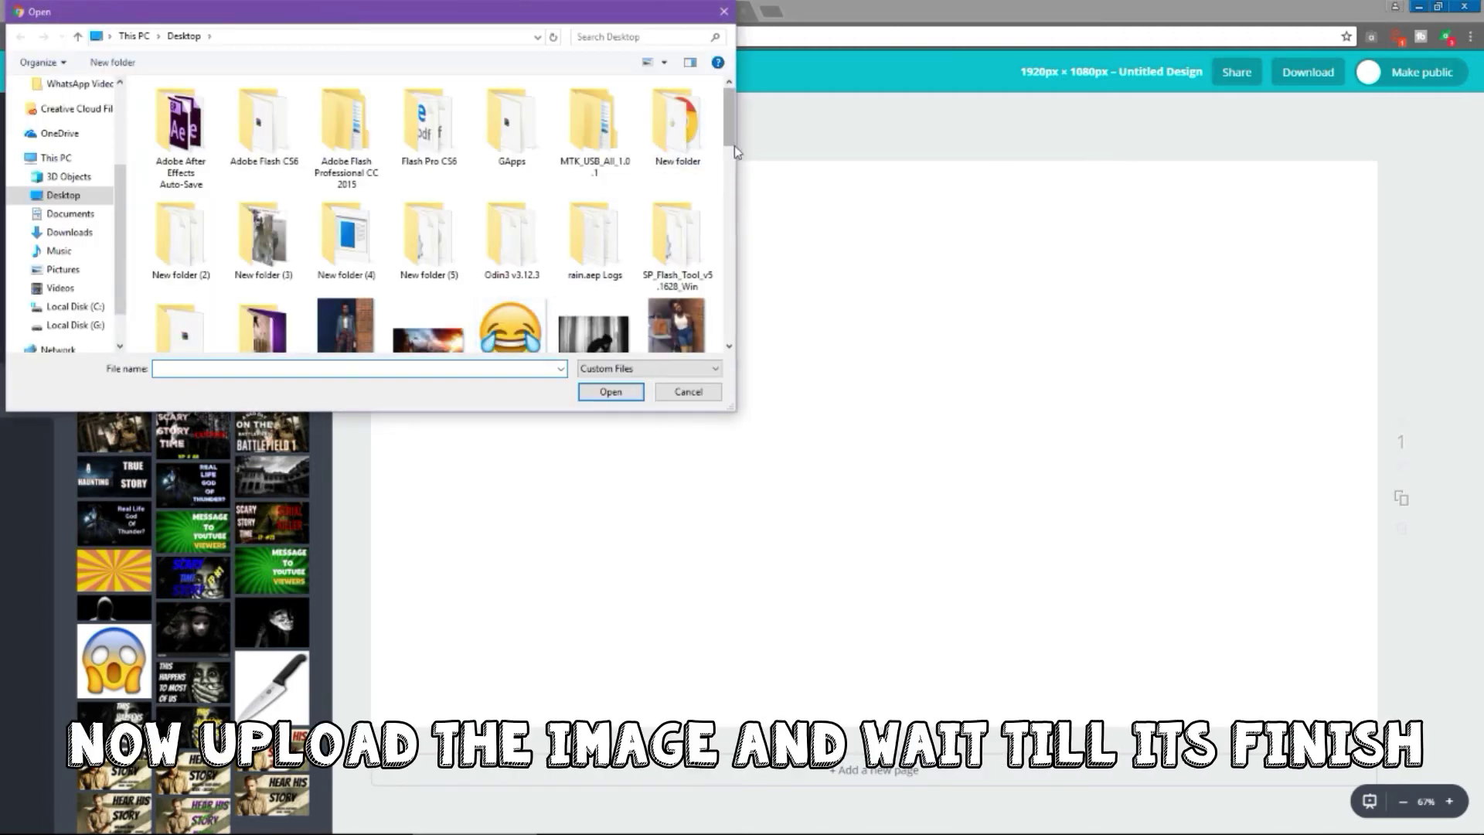
drag(730, 128, 710, 317)
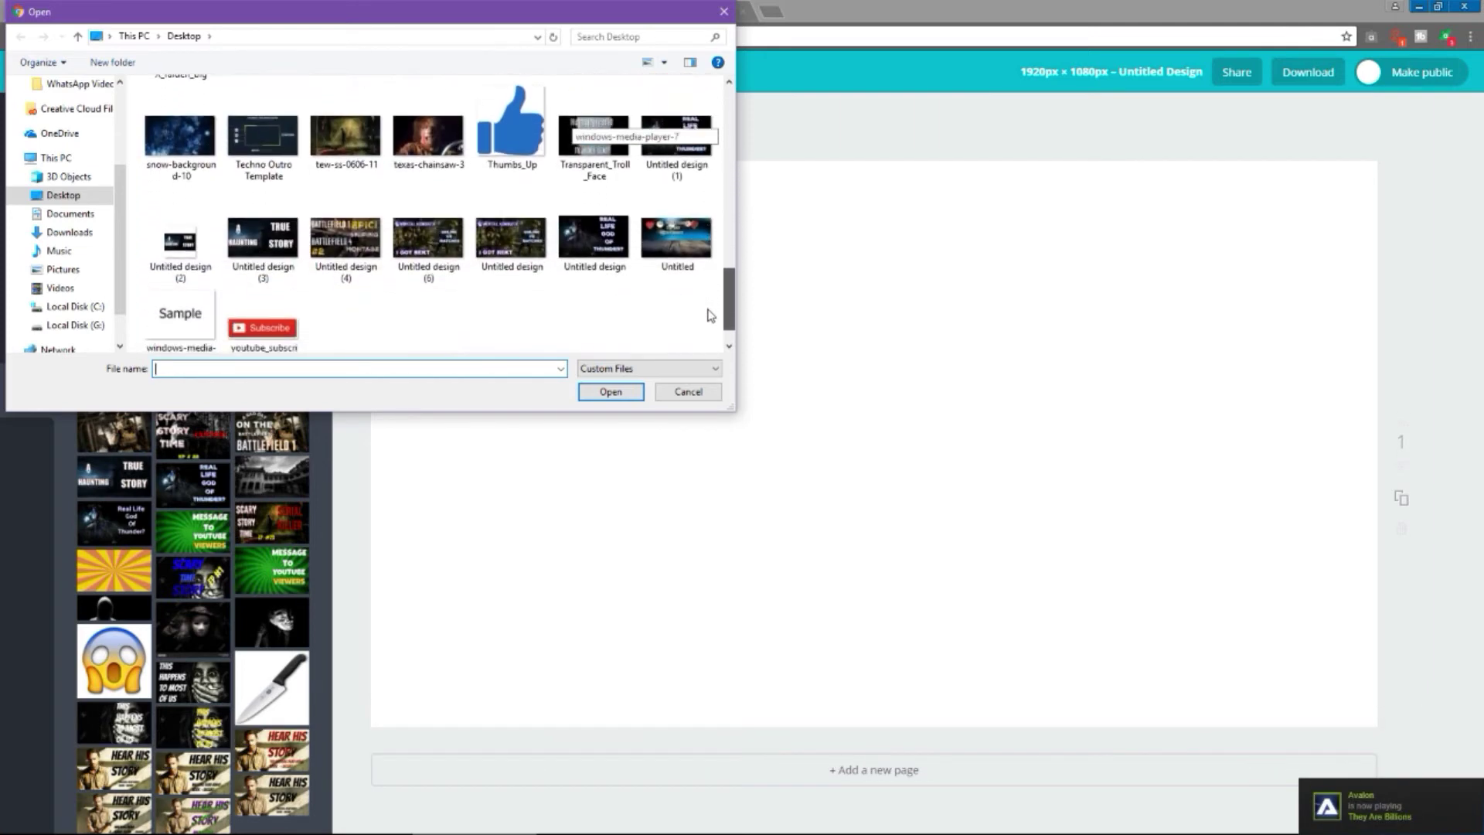
click(661, 246)
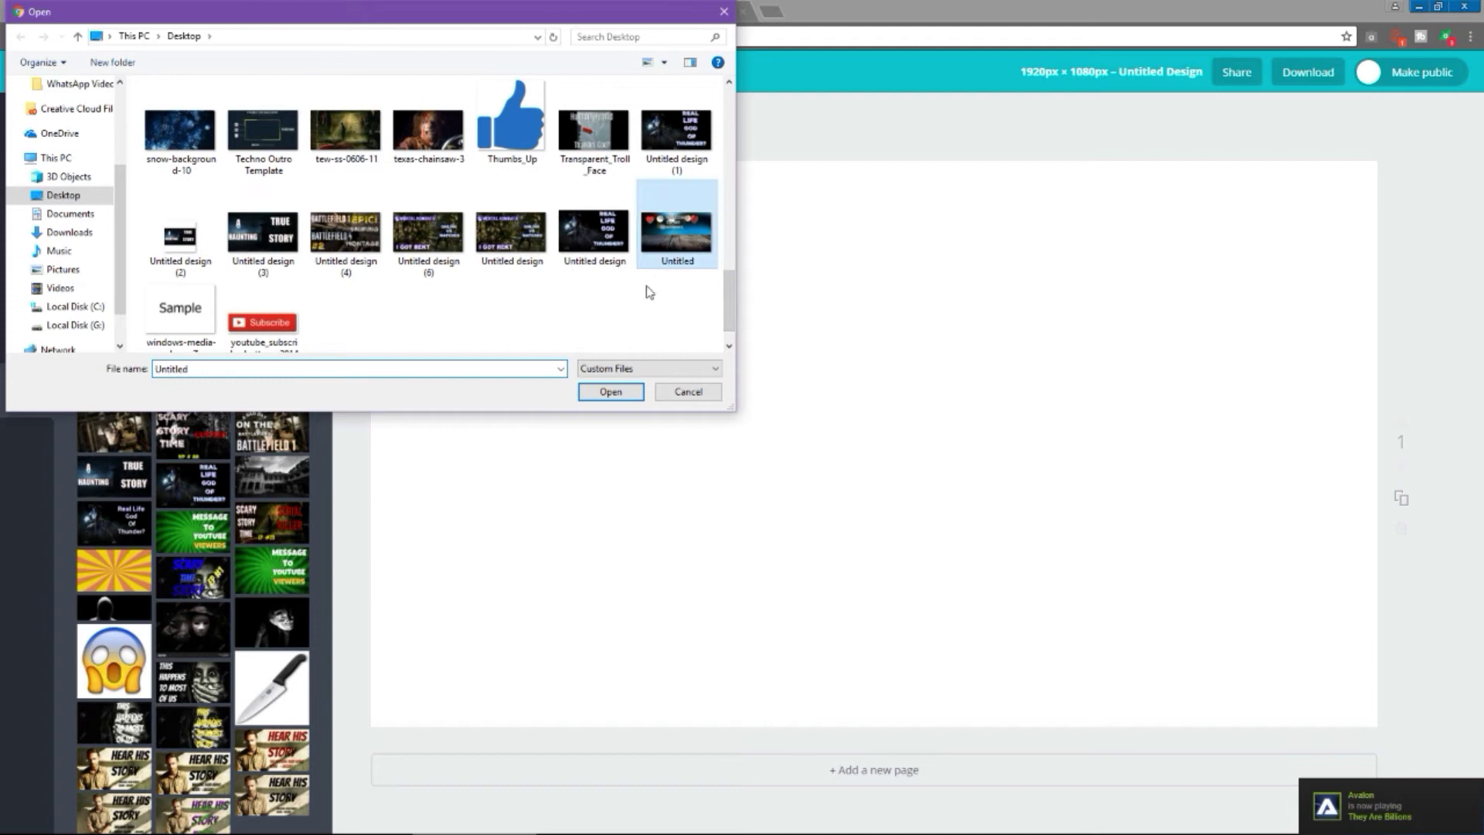
click(610, 392)
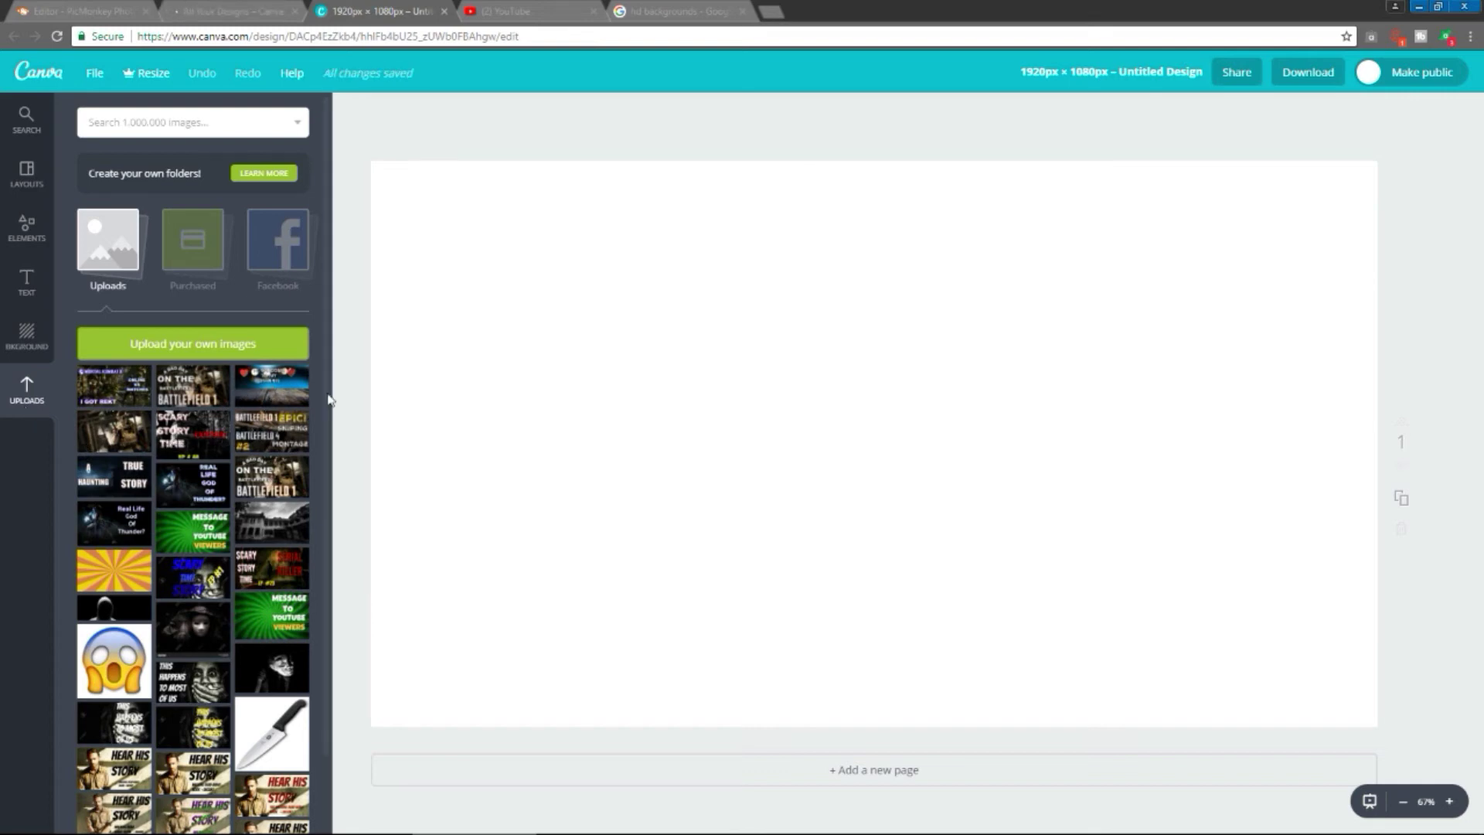
Place the uploaded welcome banner on the page and stretch it to cover the full 1920 × 1080 page
drag(271, 386, 840, 430)
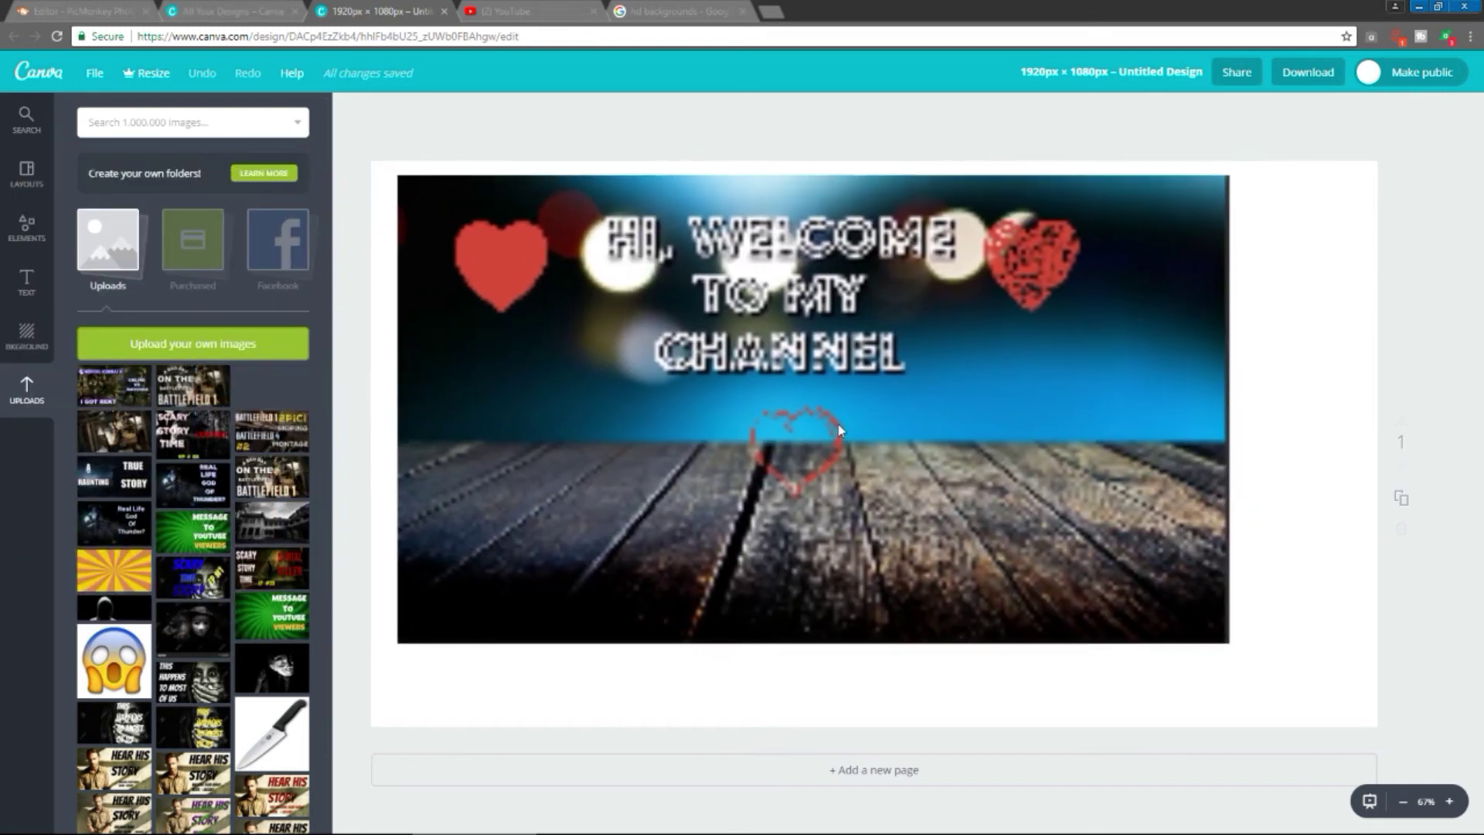
drag(840, 431, 895, 579)
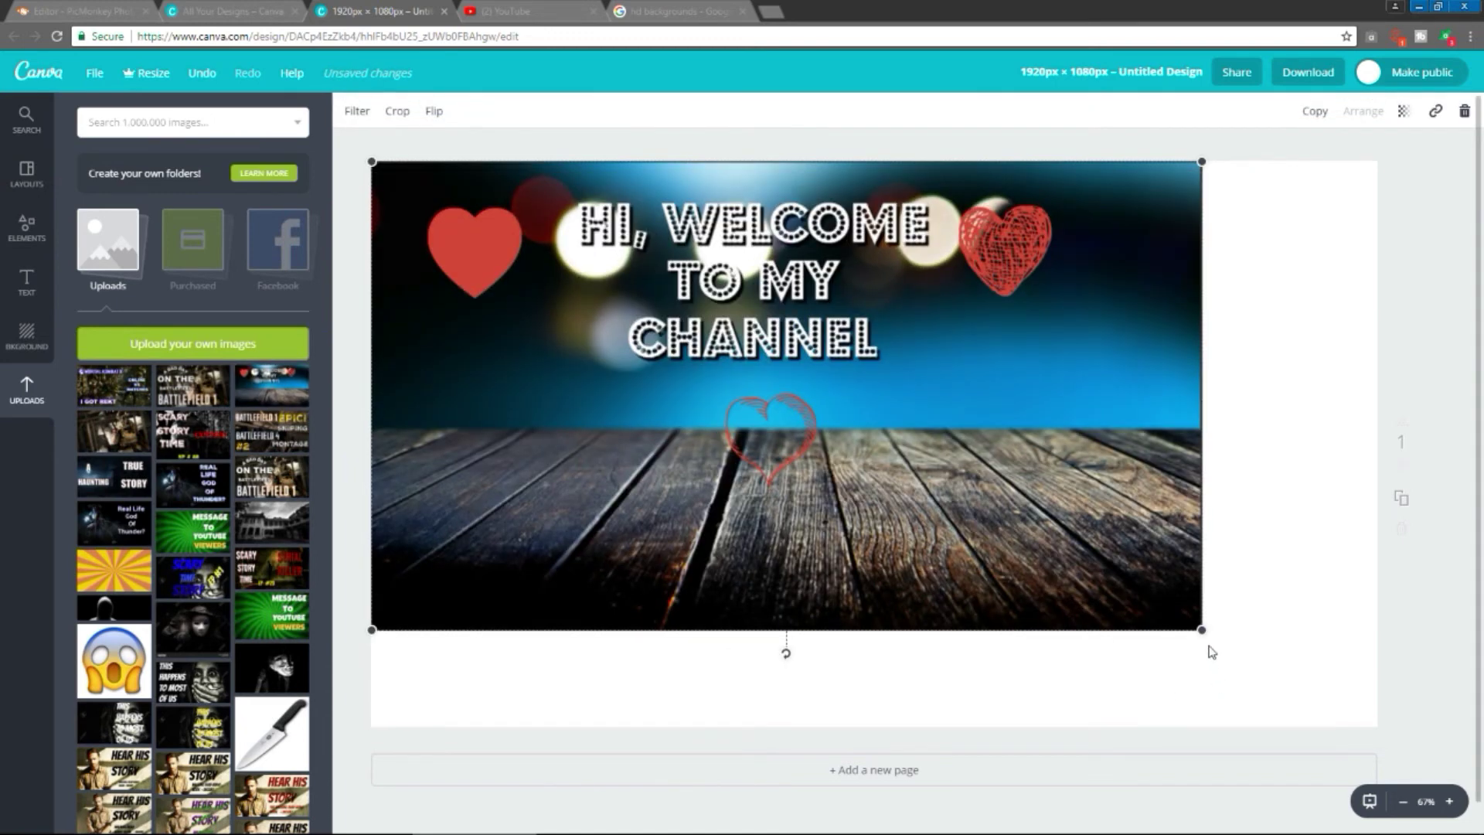
drag(1202, 630, 1368, 721)
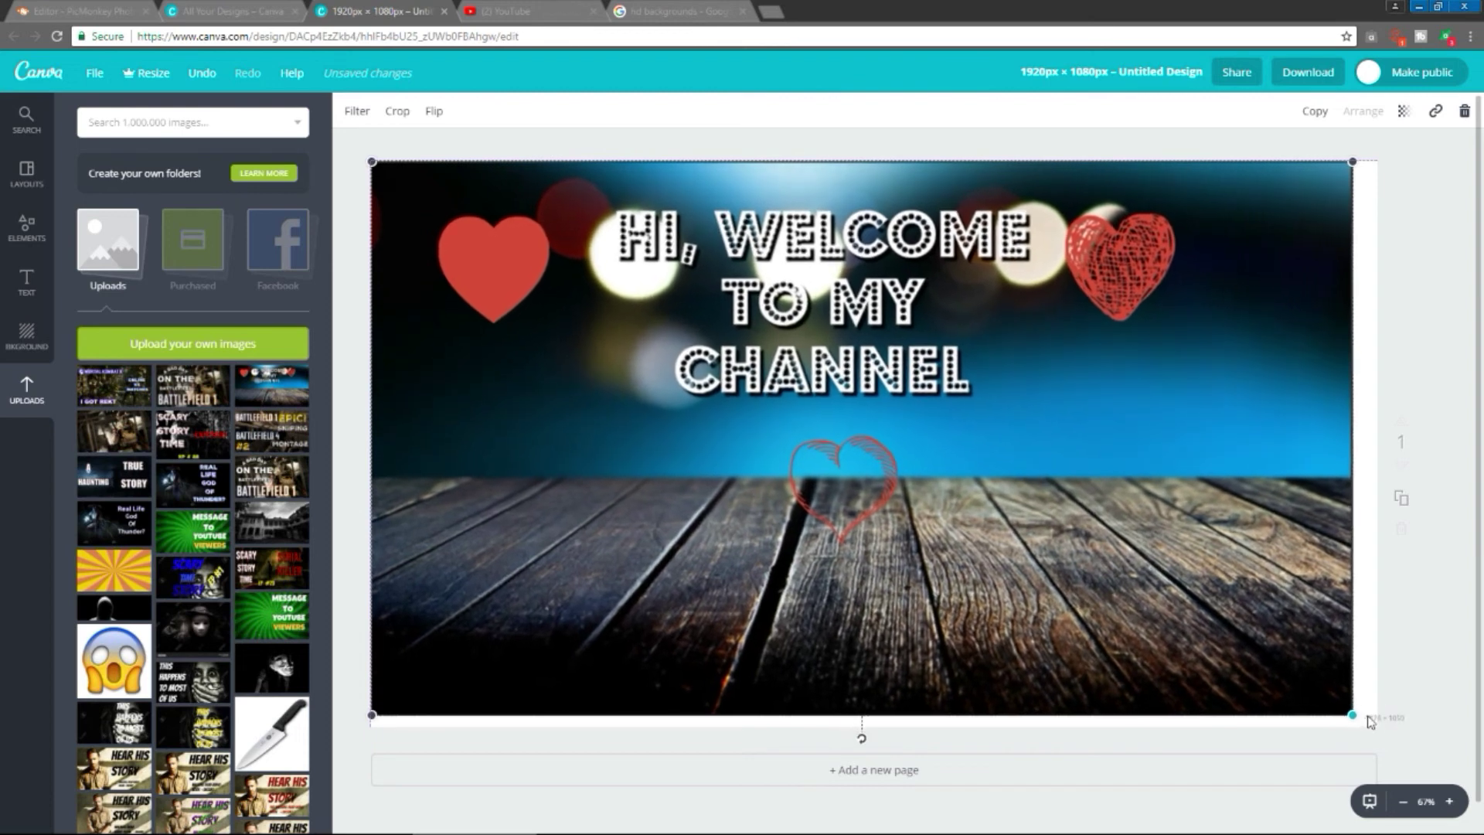
drag(1373, 719, 1385, 727)
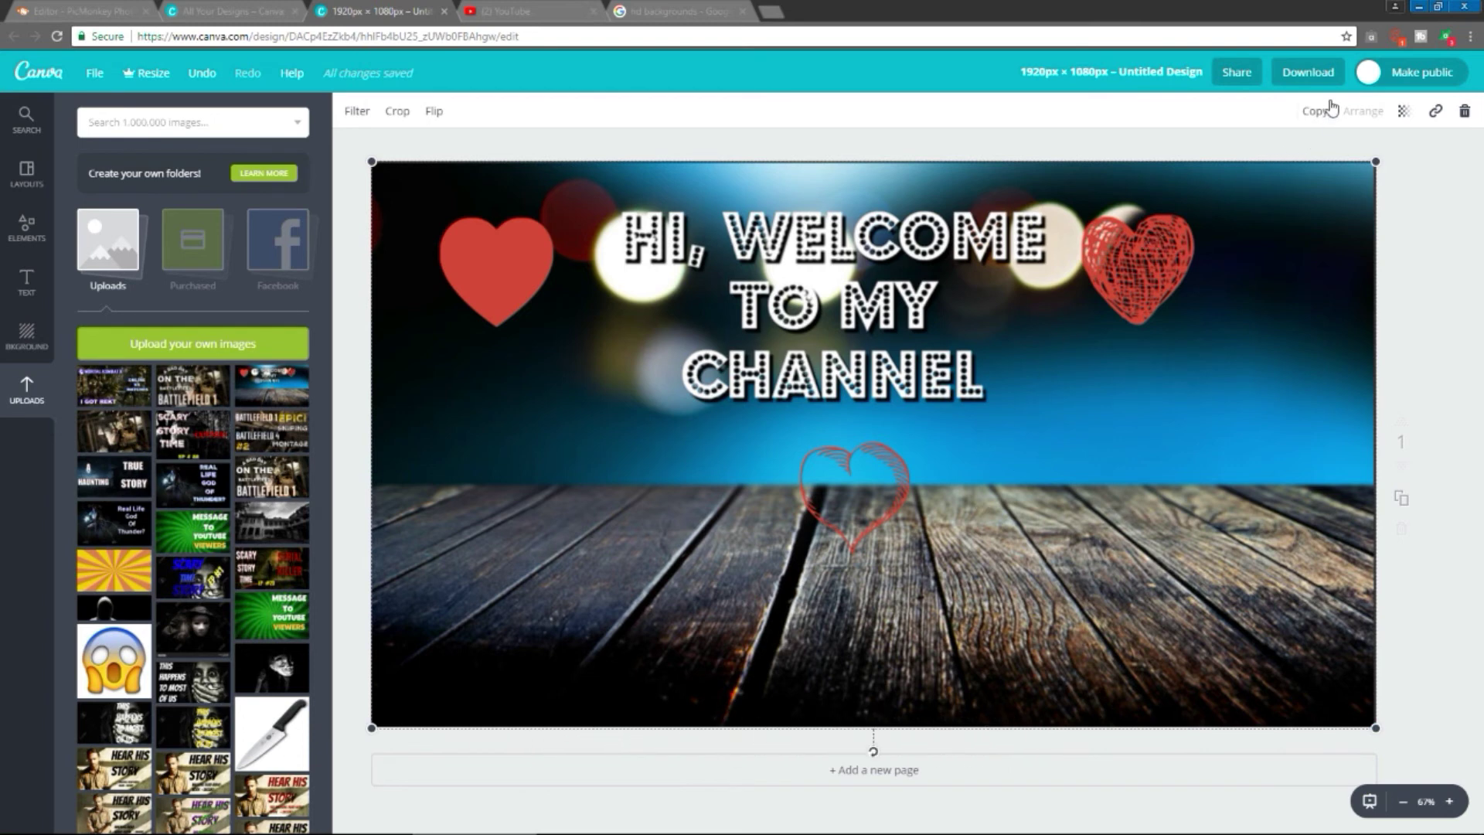
Download the design with file type JPG instead of PNG, then dismiss the design-ready message
click(1318, 76)
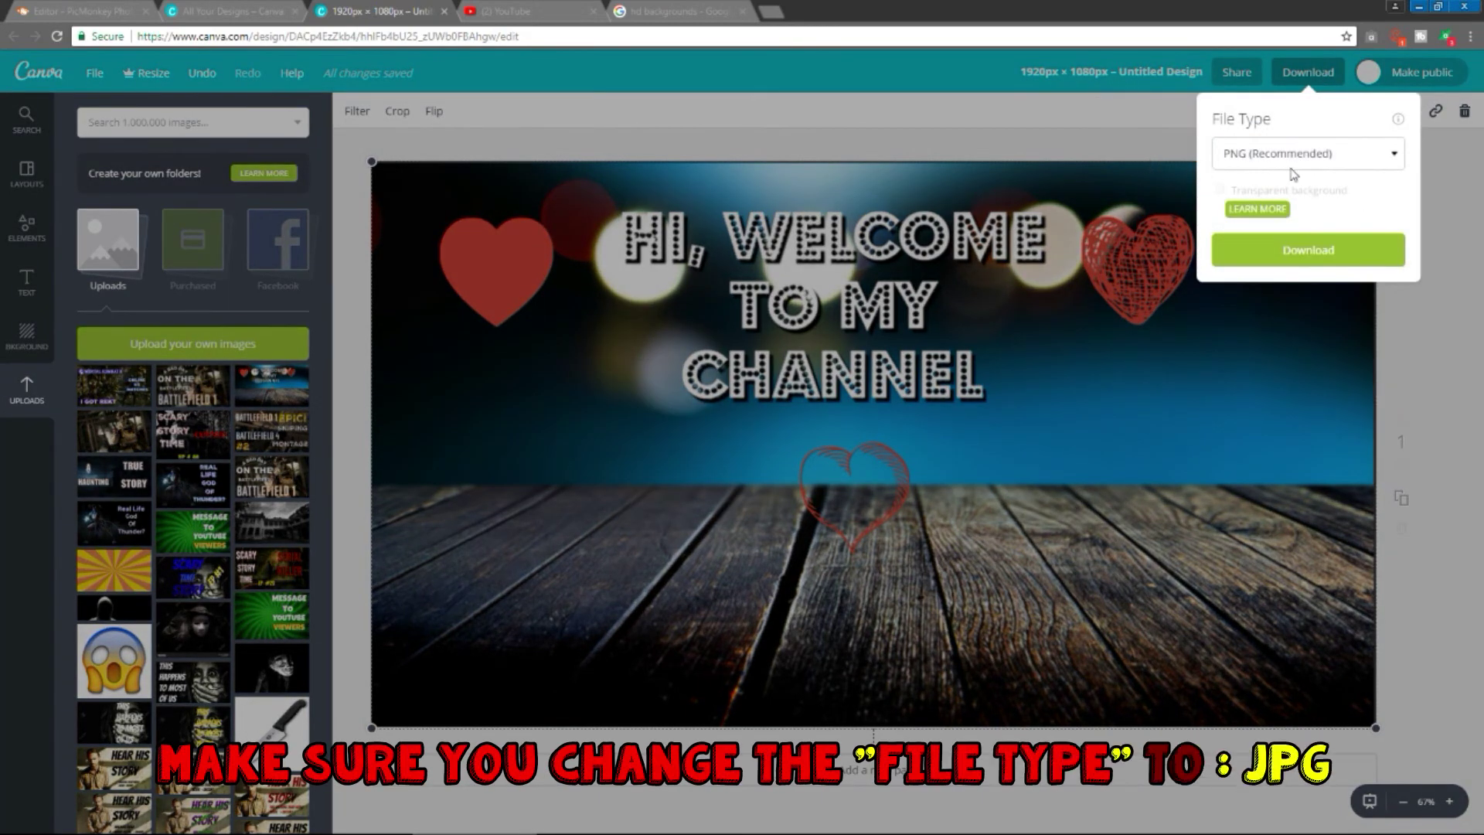
click(1332, 159)
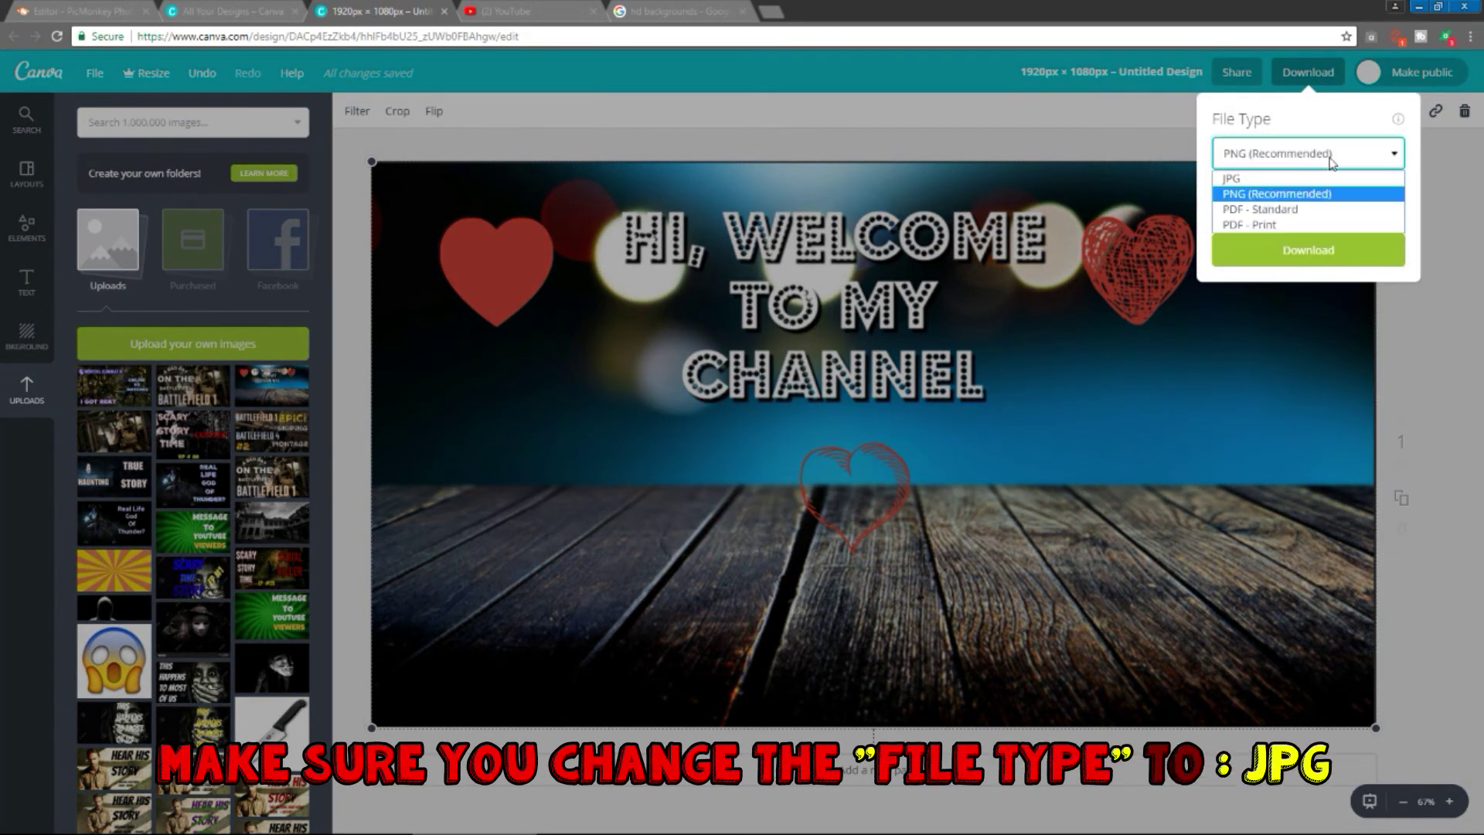
click(1229, 180)
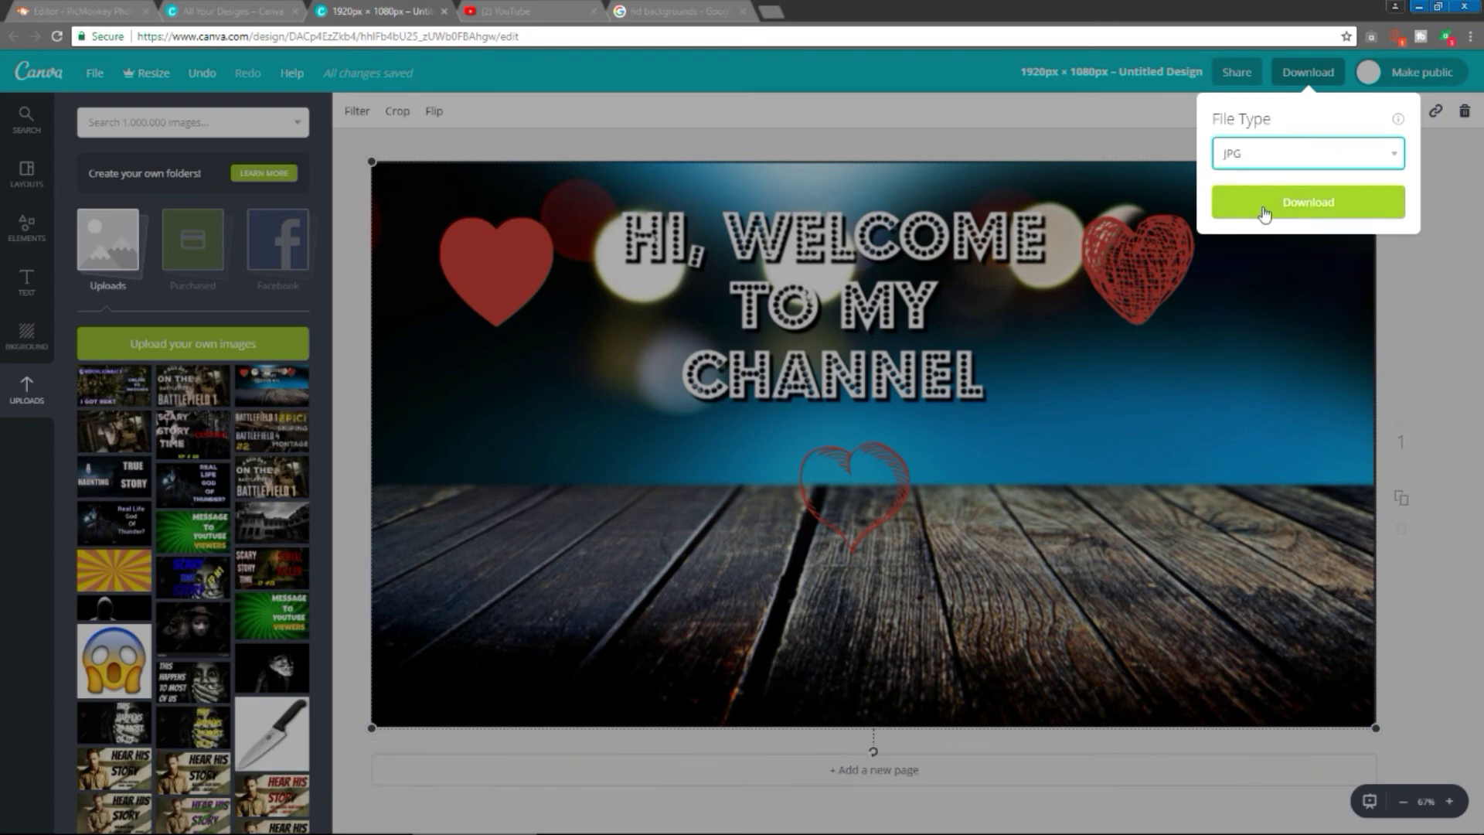
click(1266, 211)
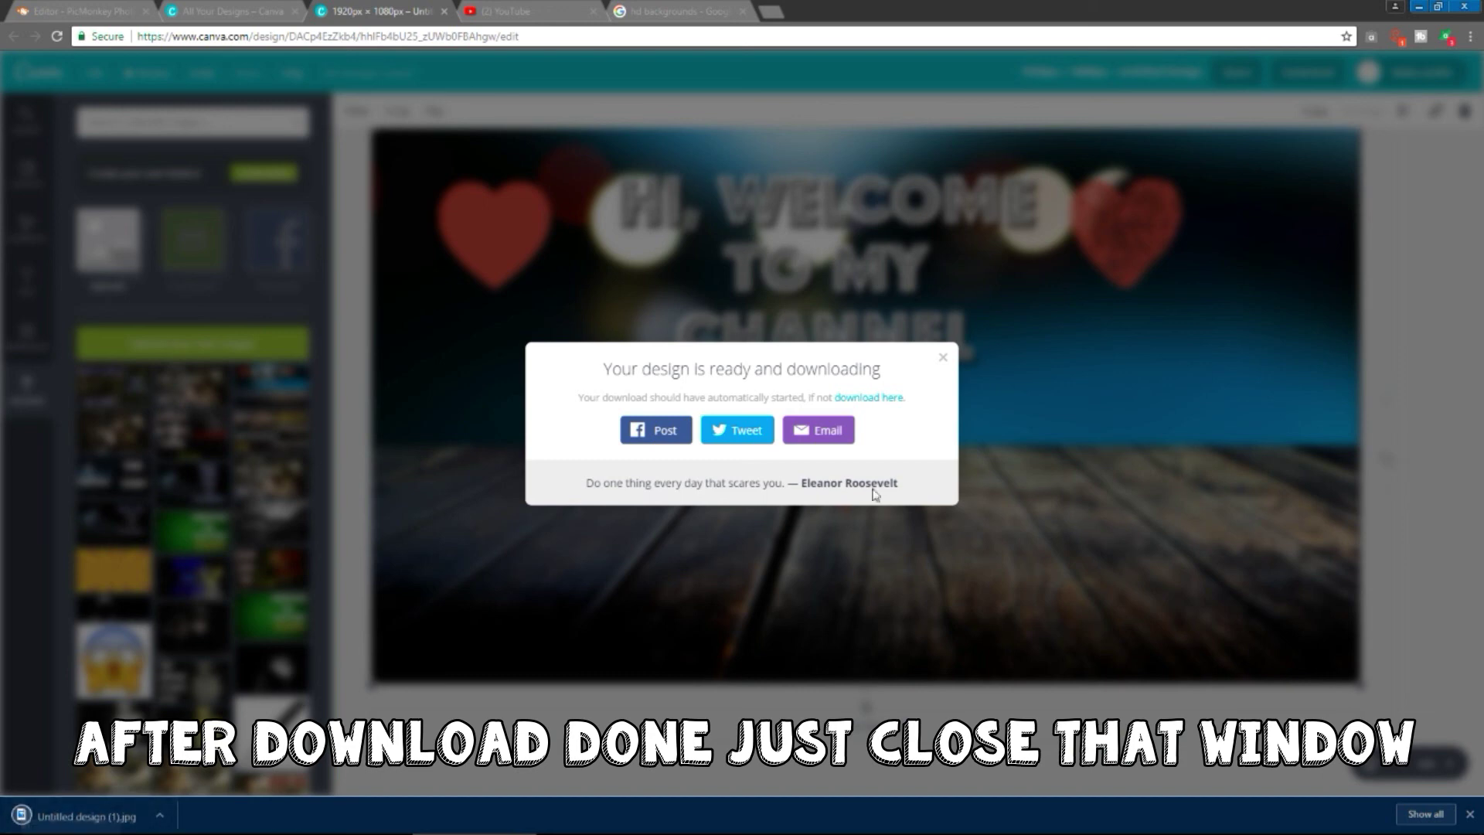
click(943, 357)
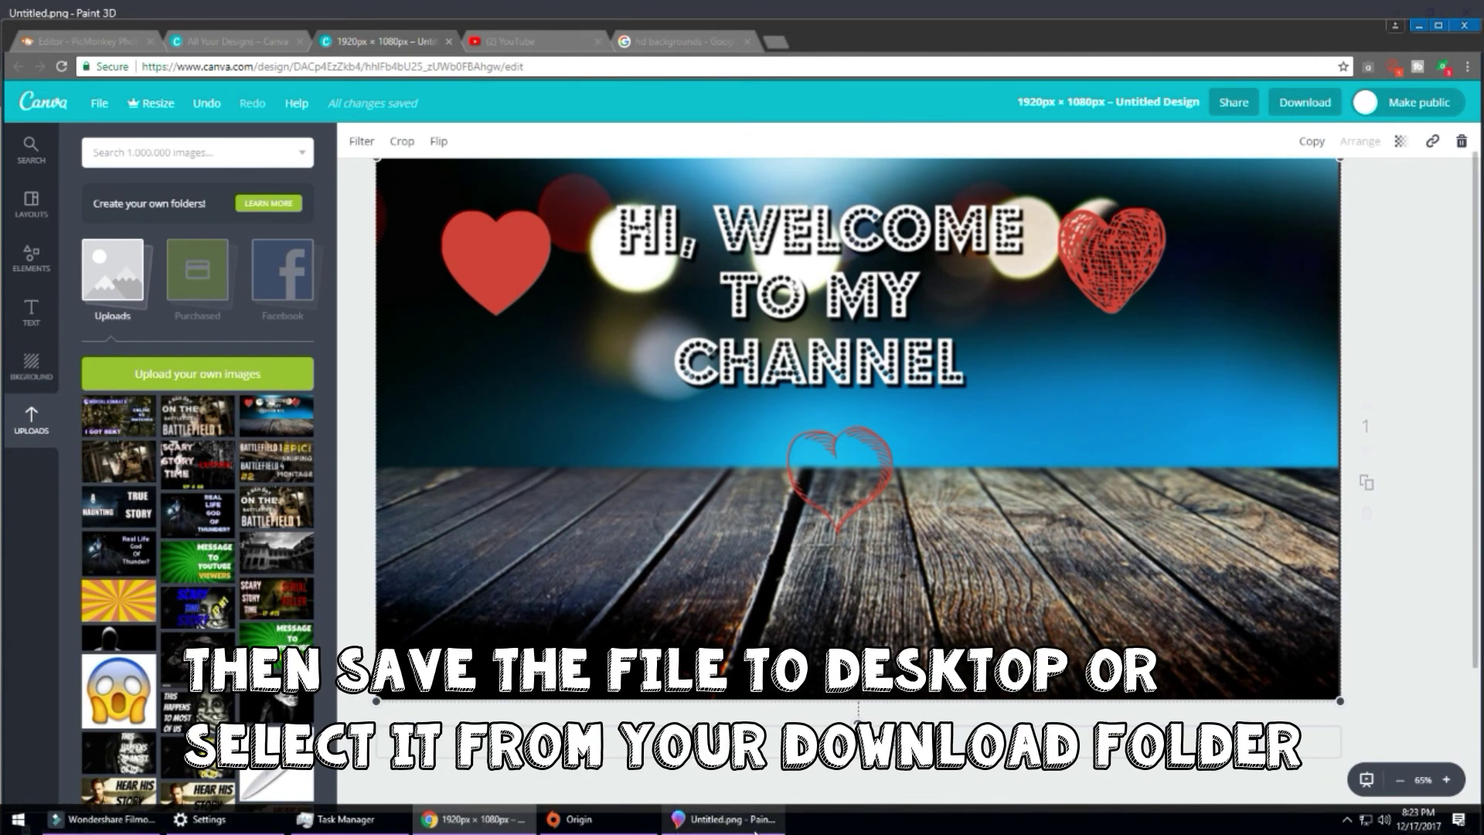
Close the Paint 3D window from its taskbar button
right_click(754, 827)
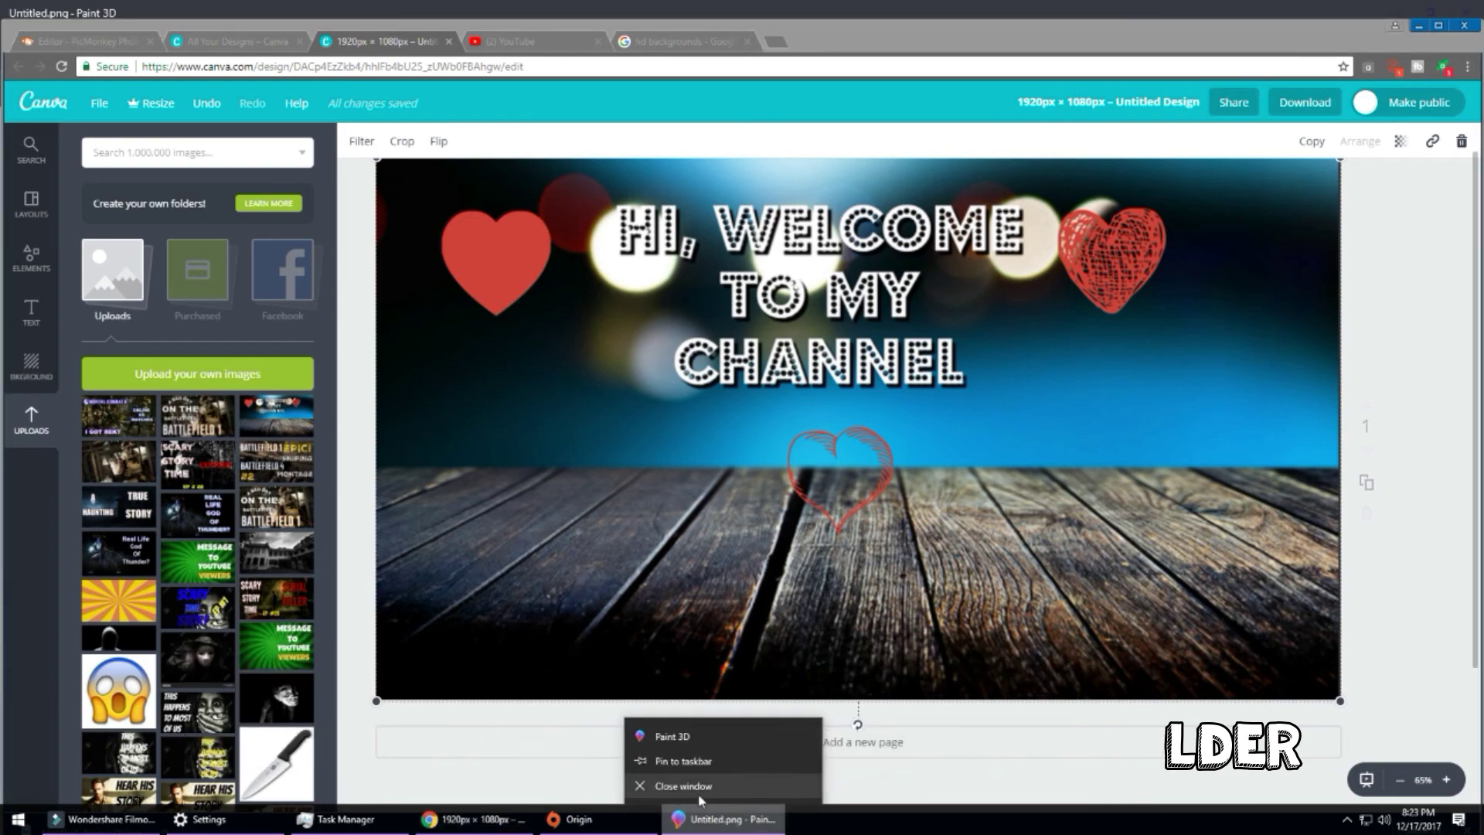
click(693, 794)
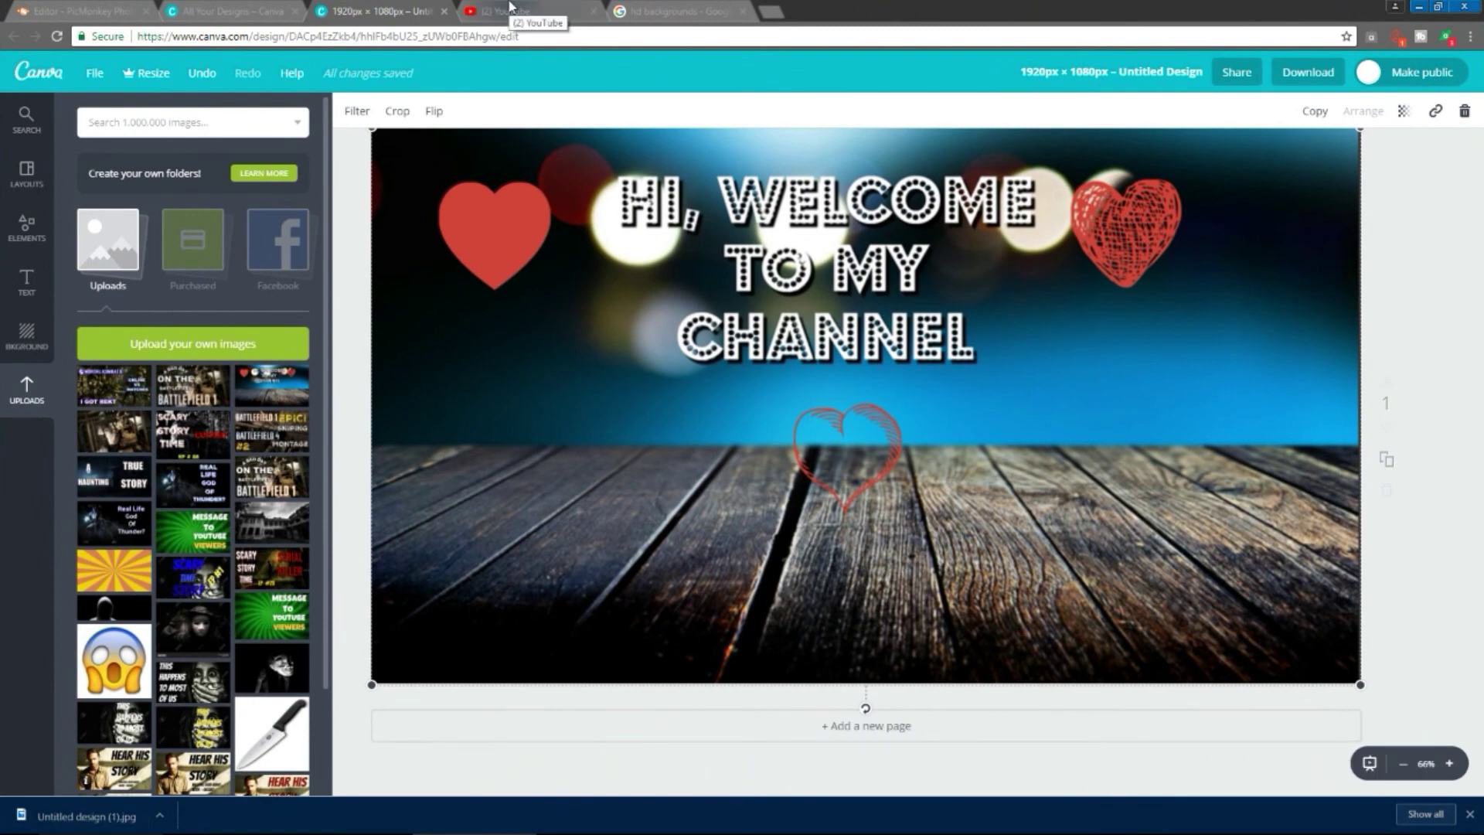
Via YouTube Creator Studio, upload Untitled design (1).jpg as the Liu Kang video's custom thumbnail
click(510, 9)
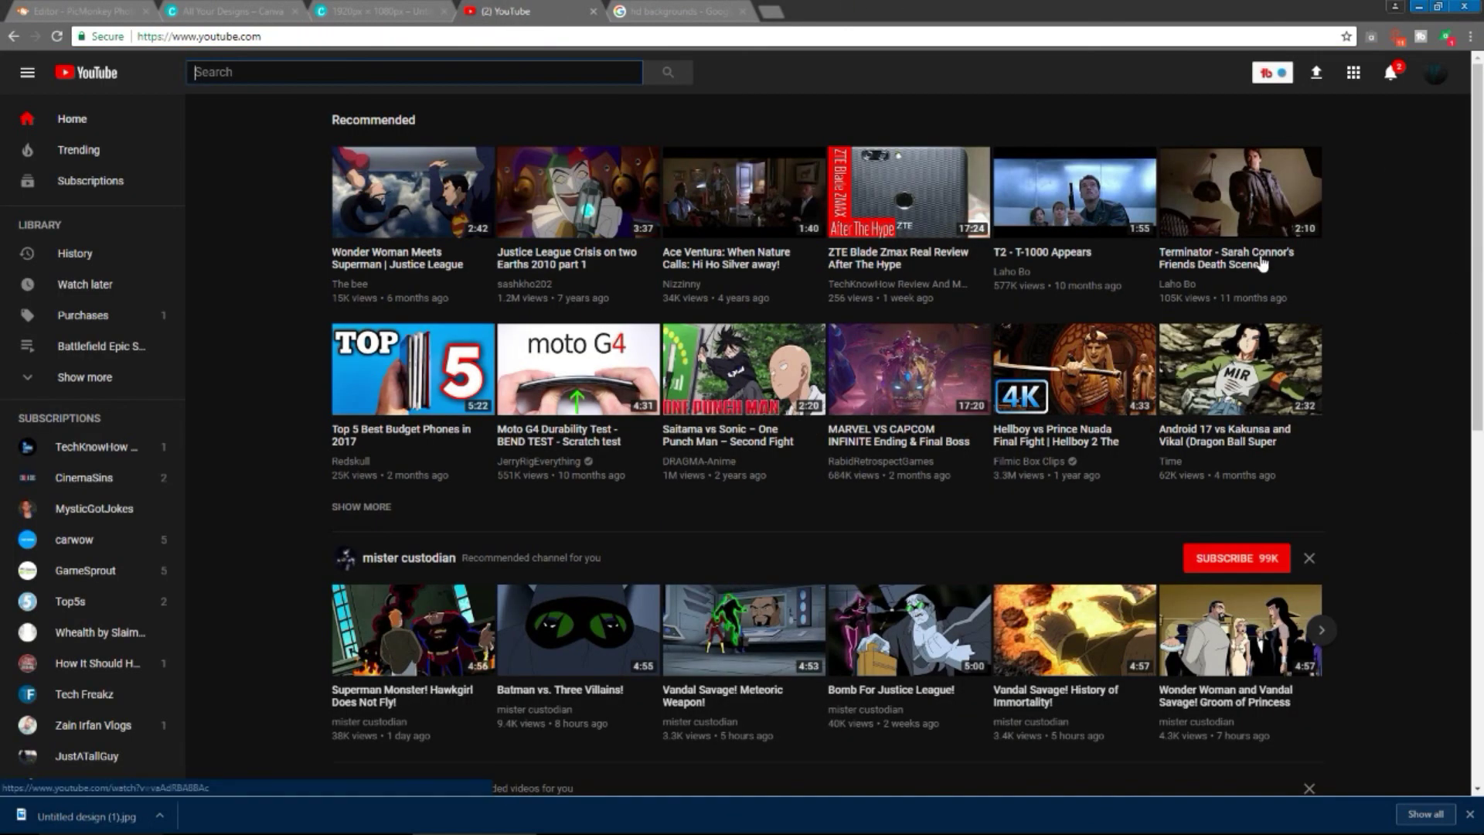
click(1435, 75)
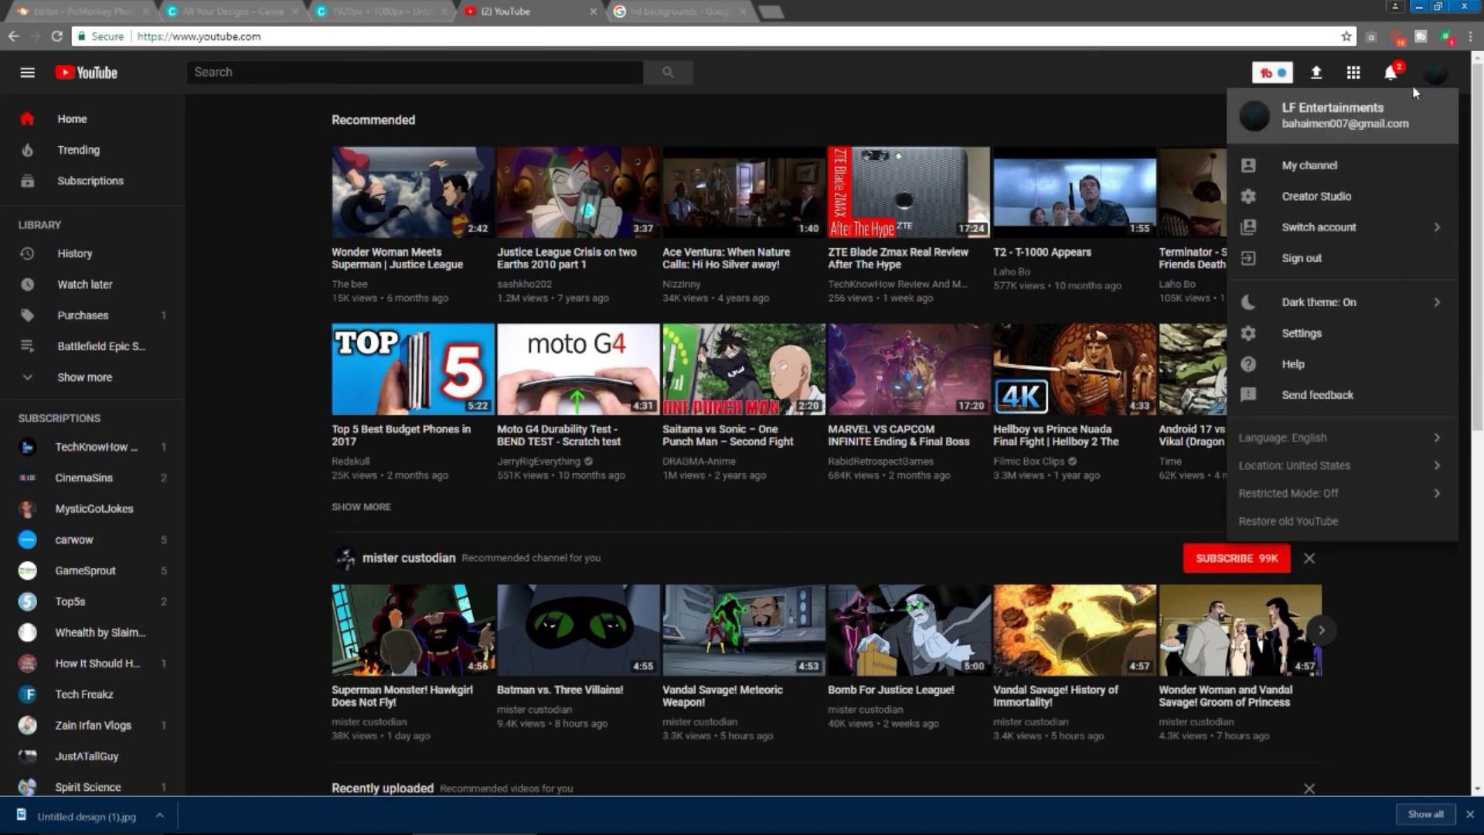
click(1325, 199)
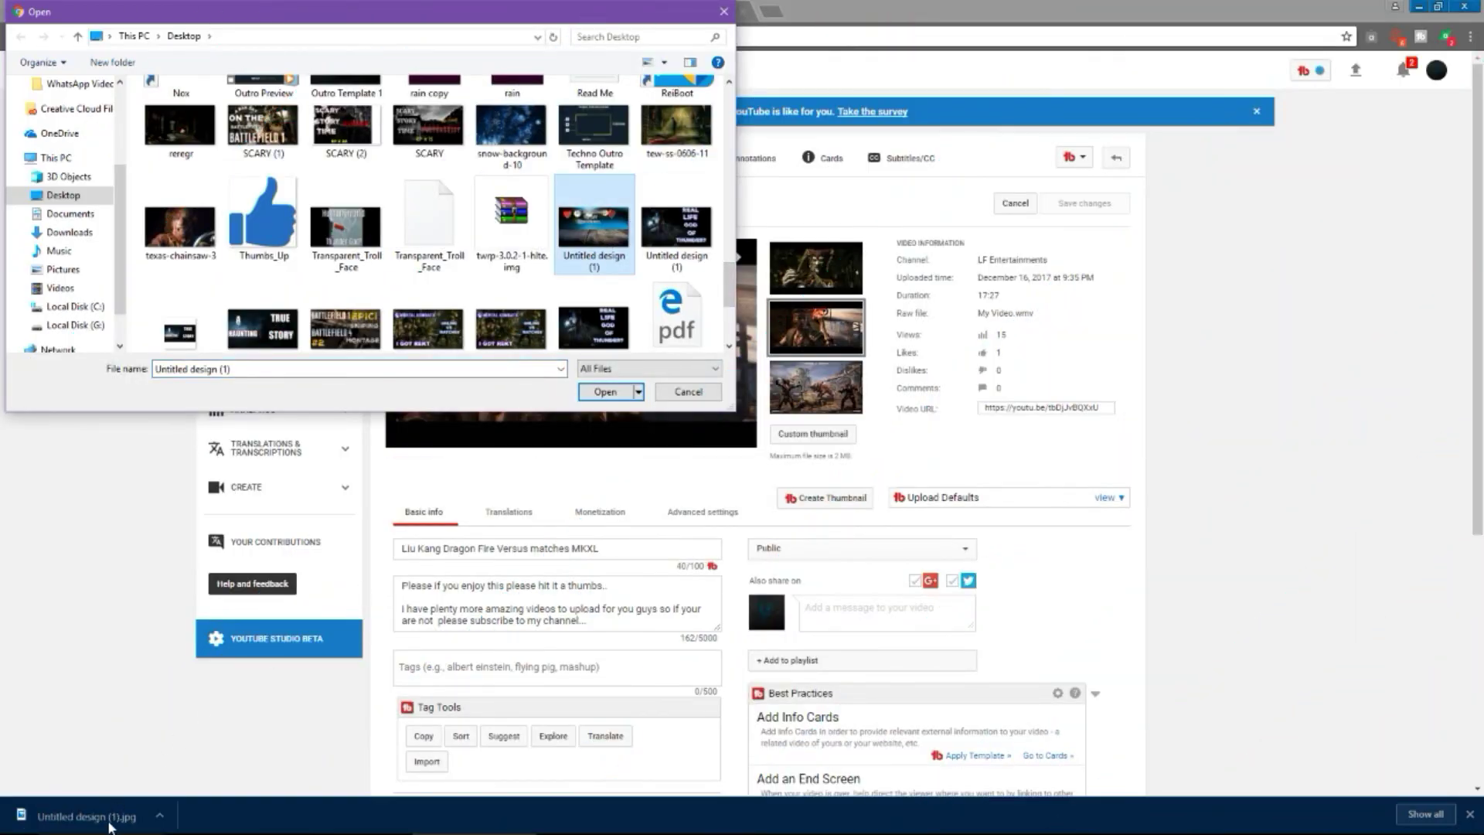
click(603, 392)
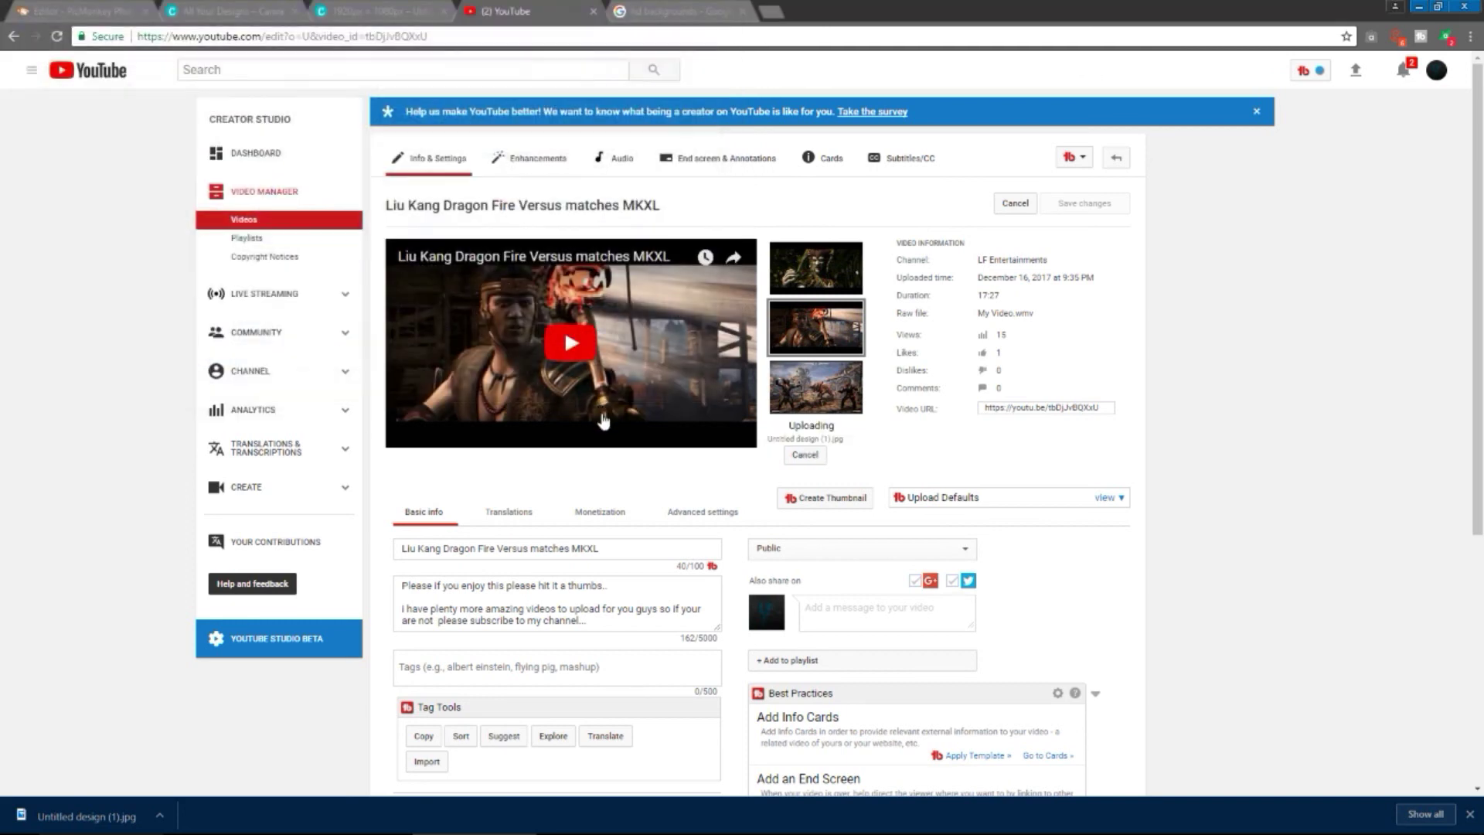